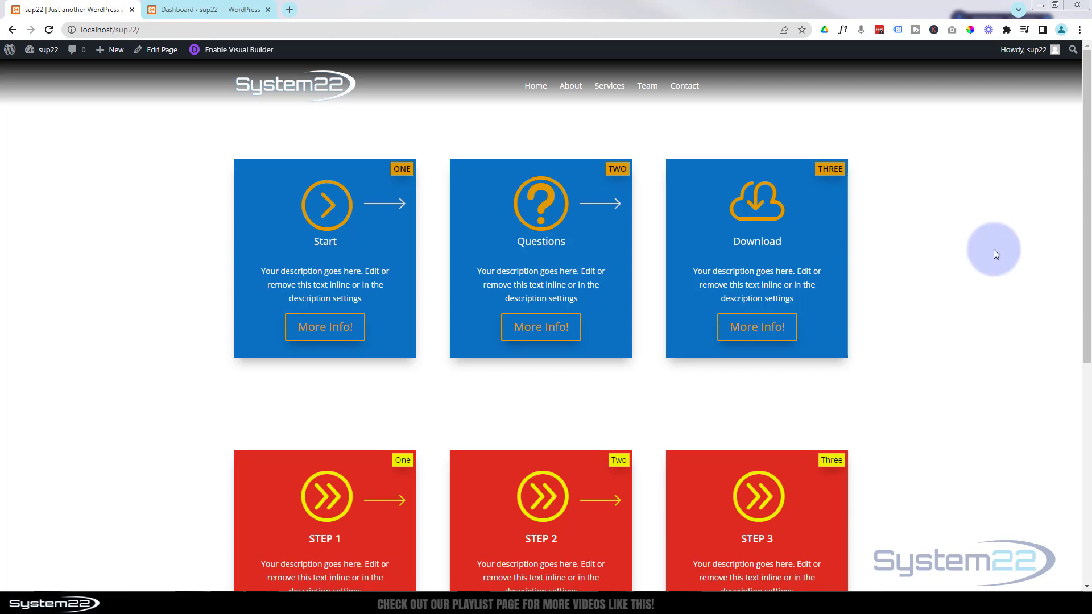
Test the Reach Out popup with sample name, e-mail and message entries, then close it.
scroll(995, 245, down, 7)
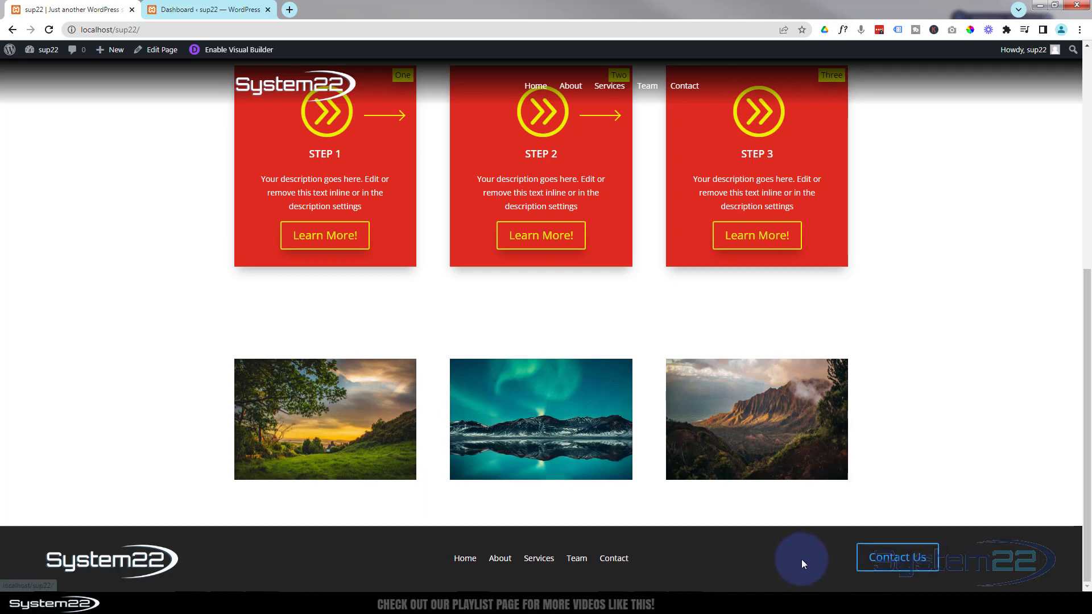
click(880, 562)
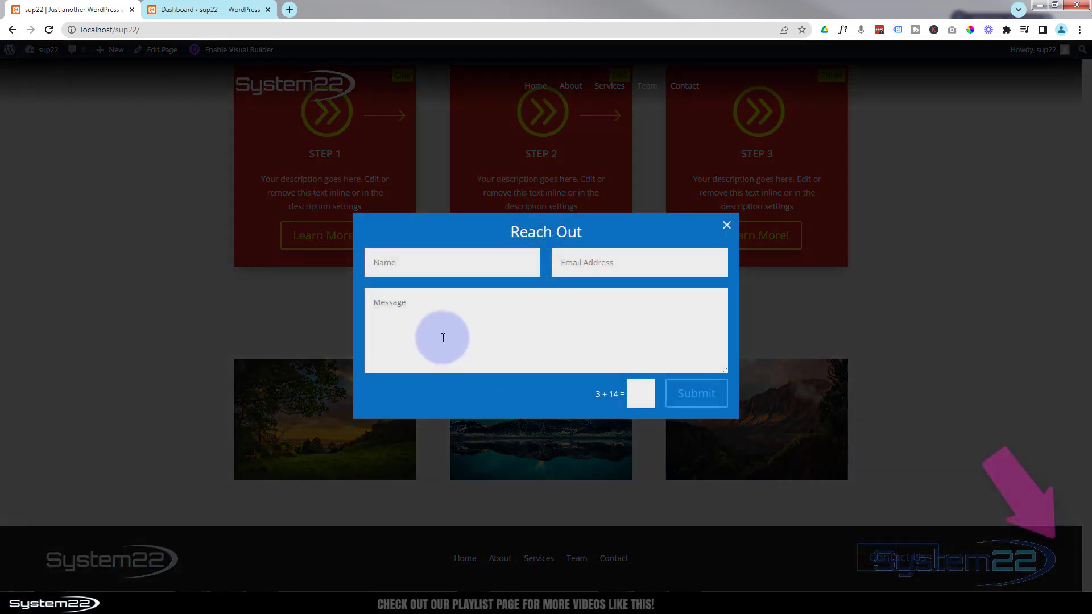
click(422, 255)
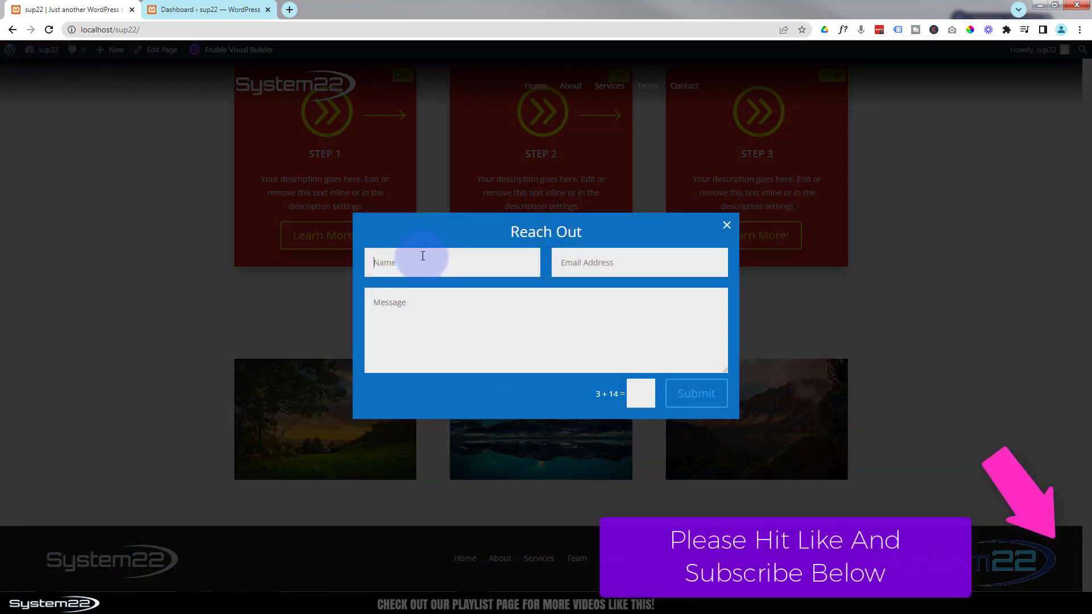
text(gsd)
click(585, 262)
text(sdgsdg)
click(461, 313)
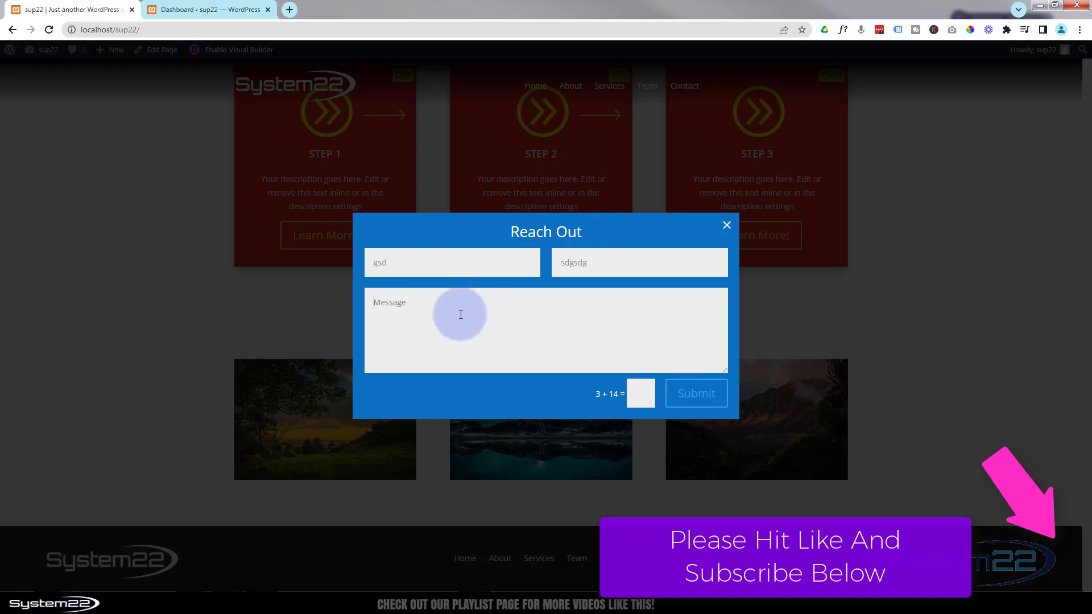
text(dsgd)
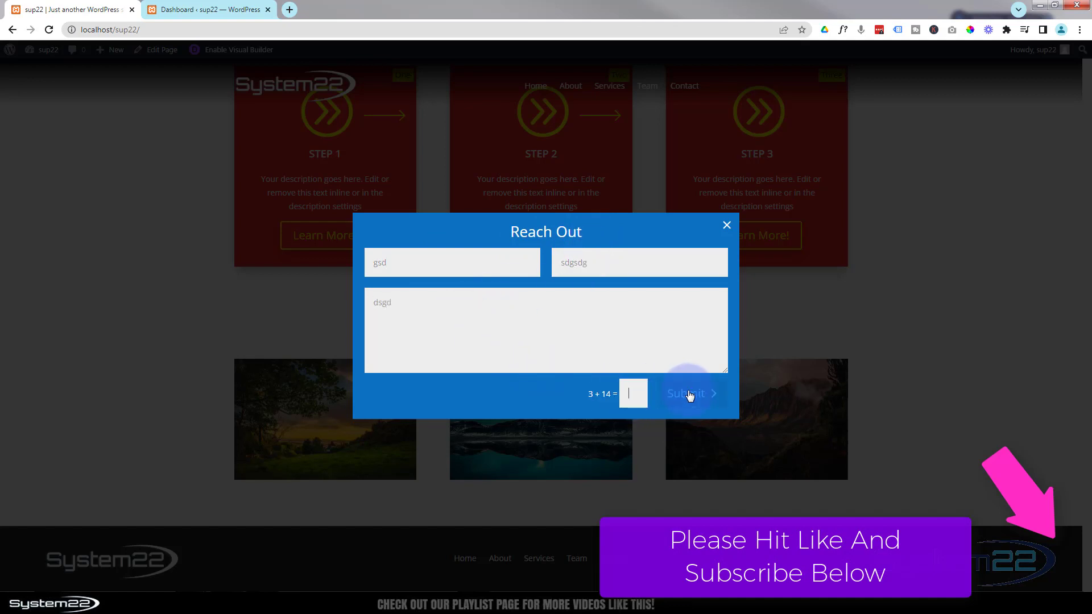
click(727, 227)
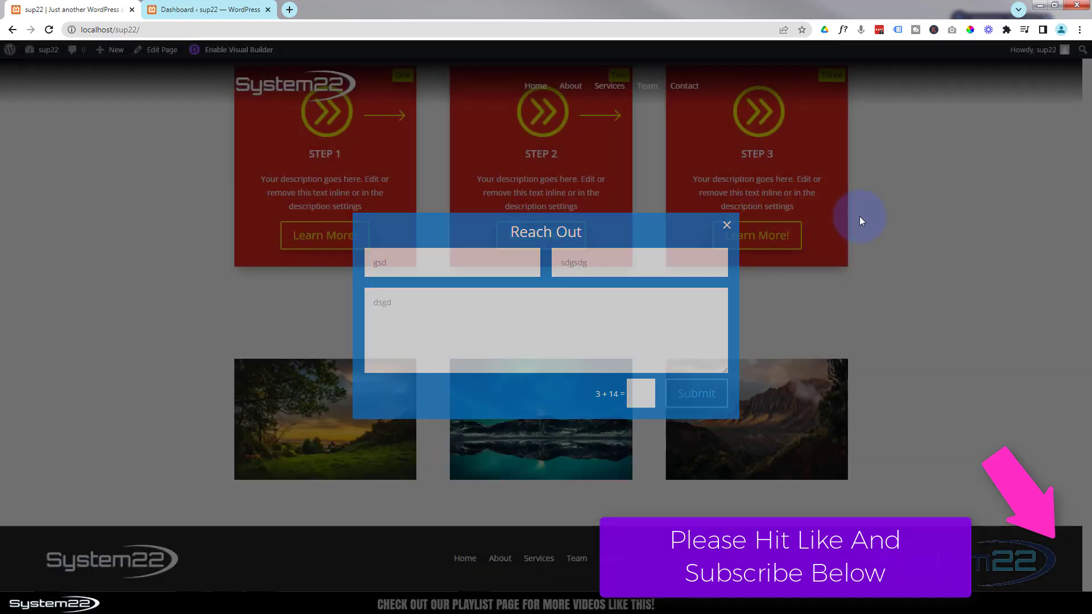
scroll(950, 274, up, 3)
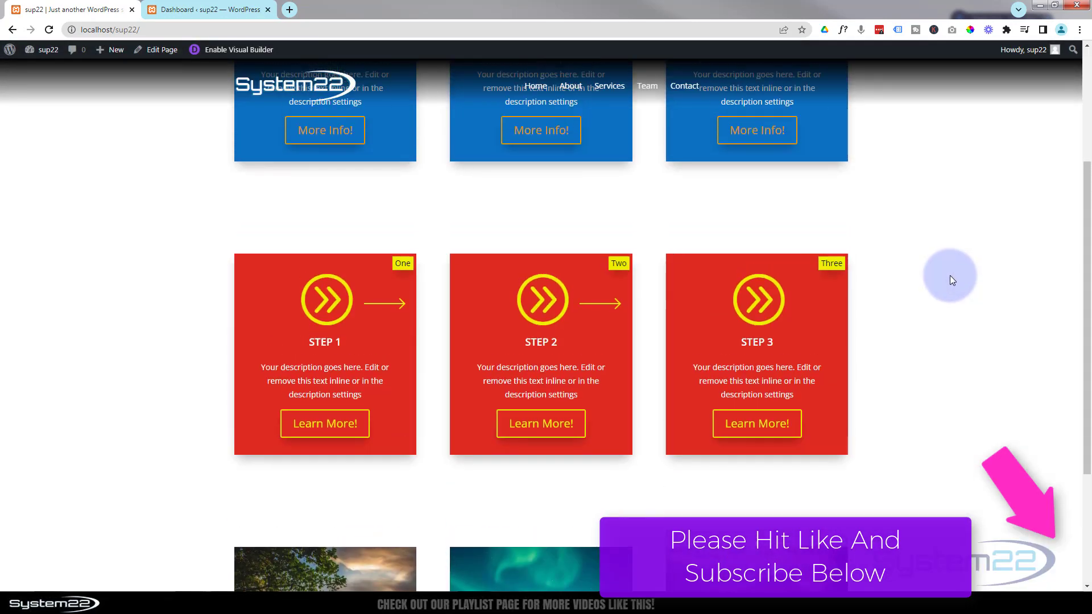
scroll(953, 279, up, 4)
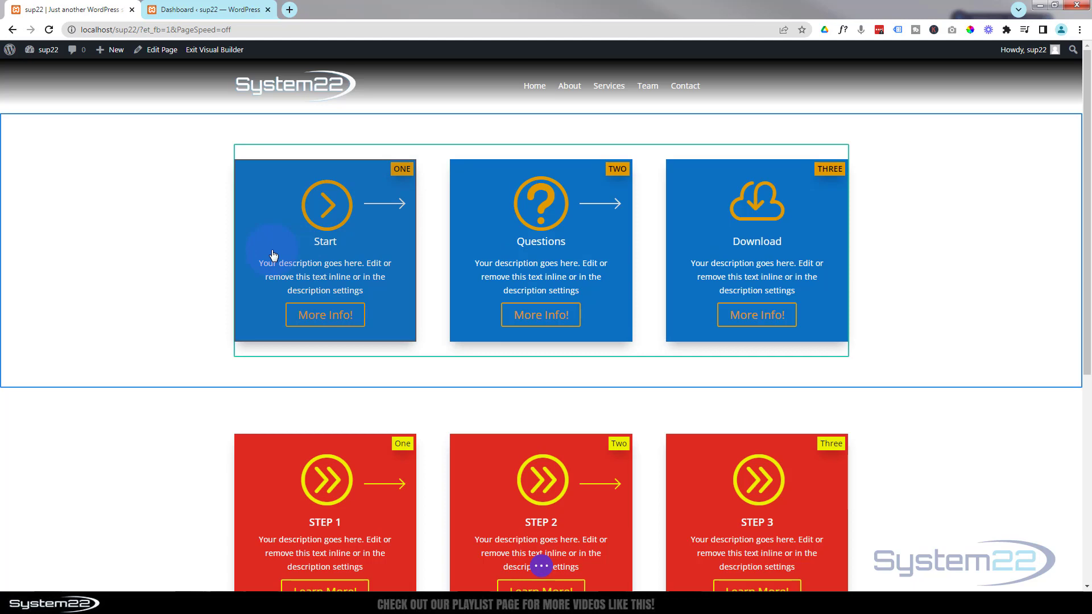
Add a Contact Form module beneath the Start card.
mouse_move(273, 250)
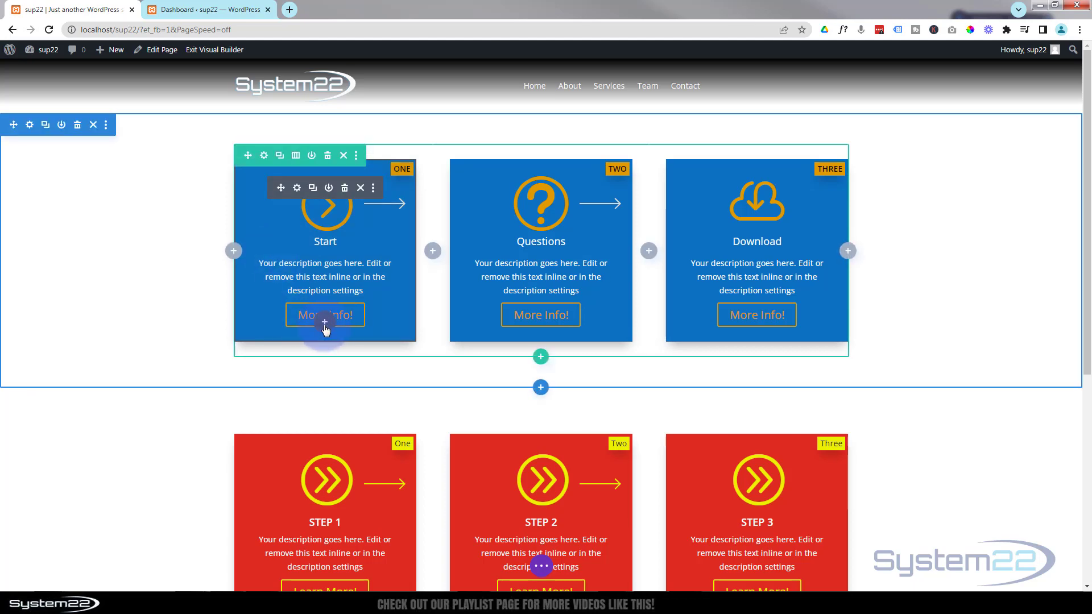
click(325, 322)
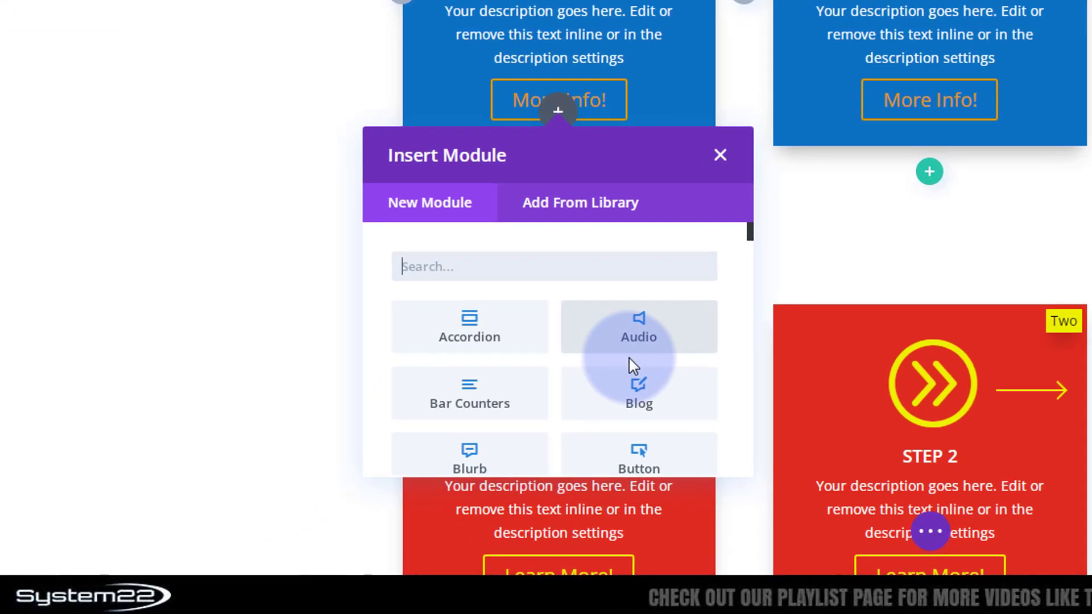
scroll(630, 361, down, 5)
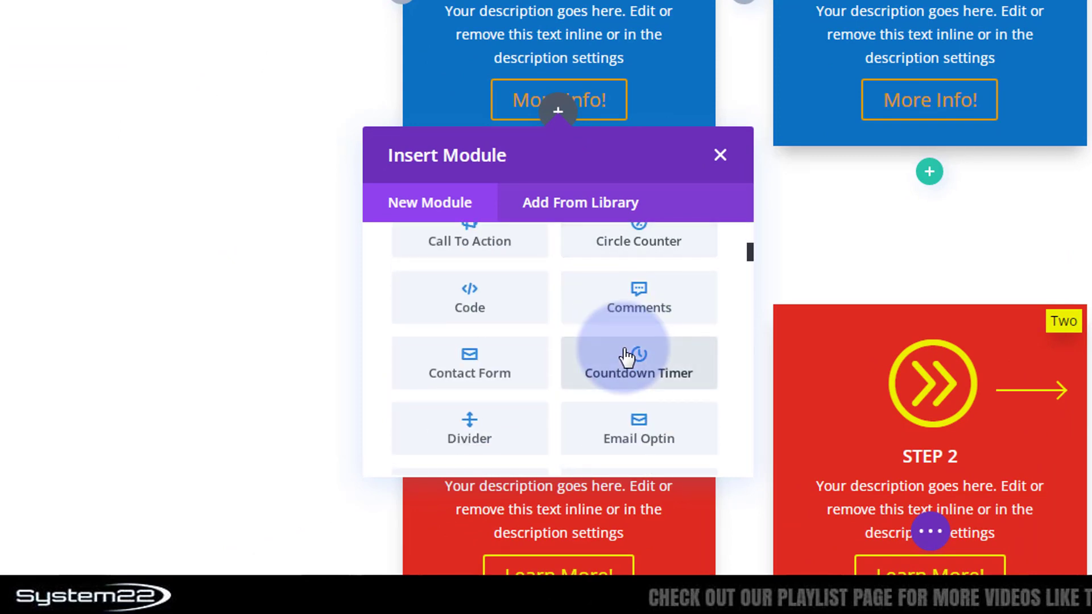
click(489, 374)
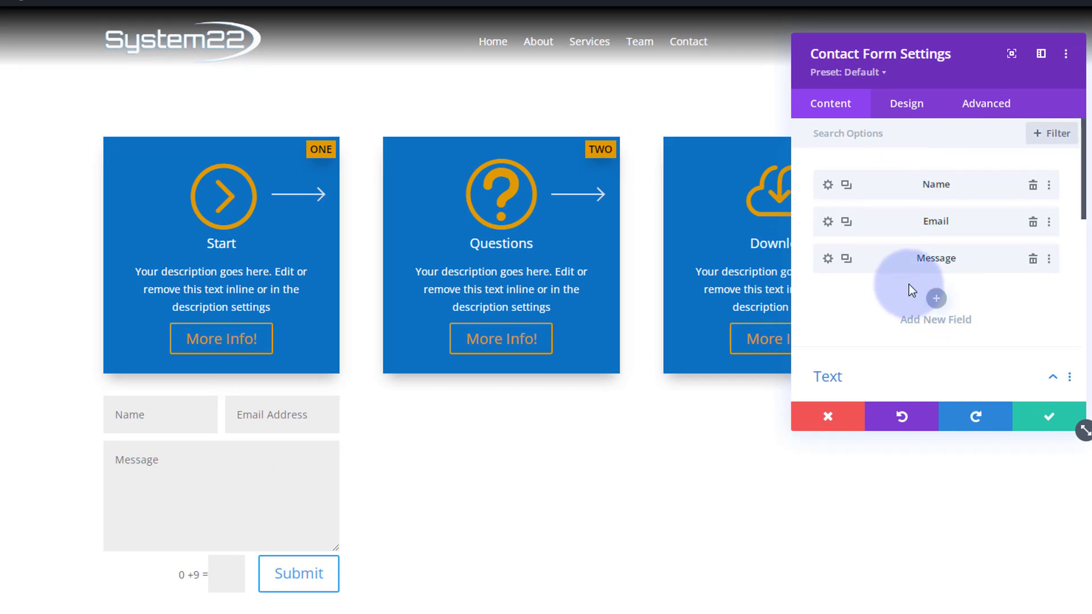
Title the form 'Reach Out' and set its success message to 'Message sent!'.
scroll(908, 284, down, 3)
scroll(909, 287, down, 1)
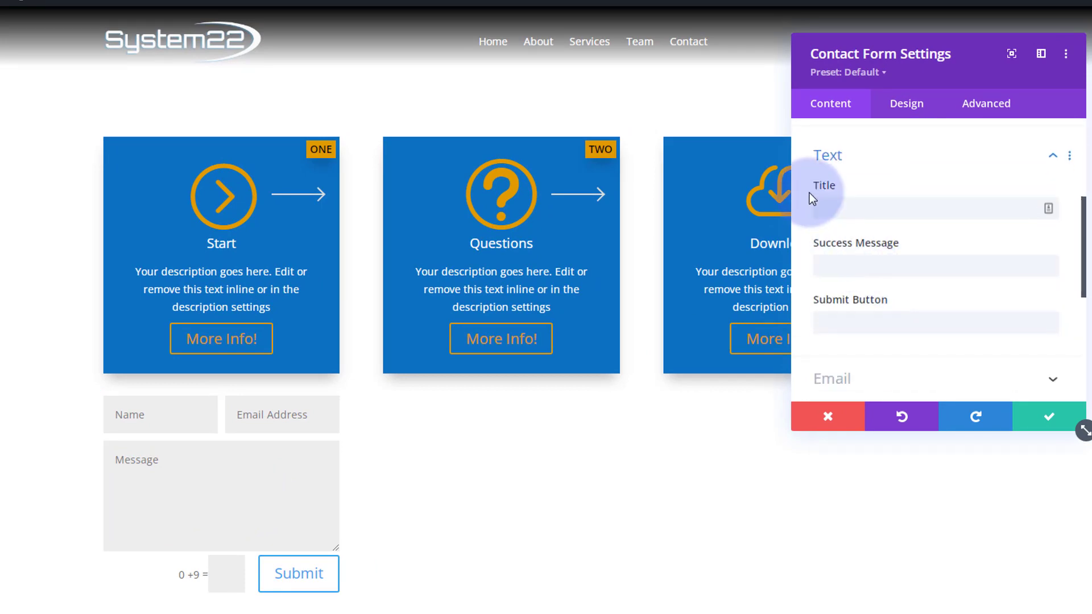
click(832, 206)
text(Reach Out)
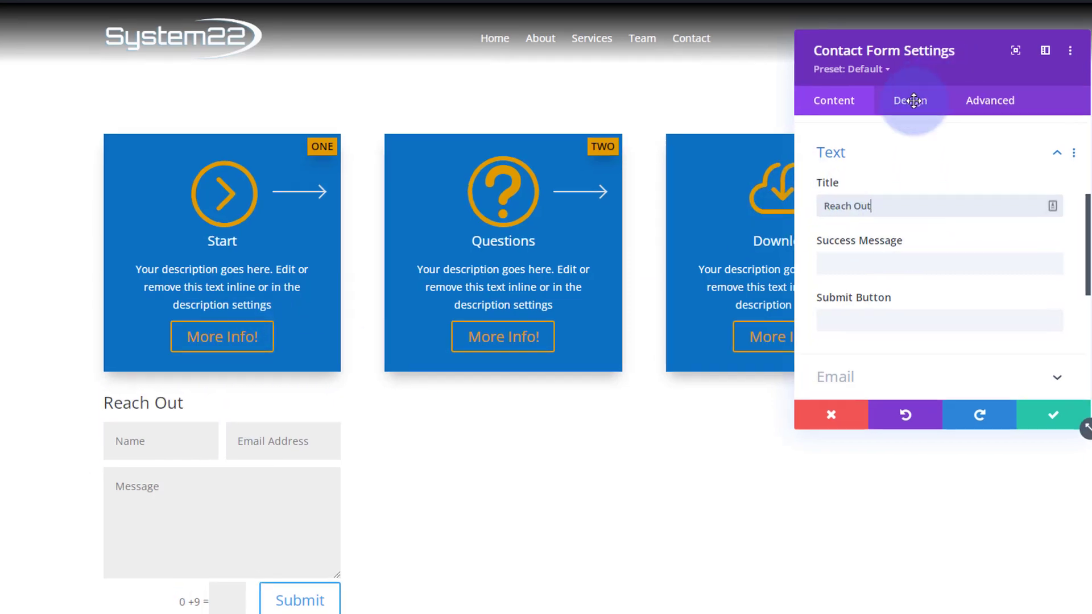
drag(913, 101, 590, 319)
click(651, 450)
click(709, 335)
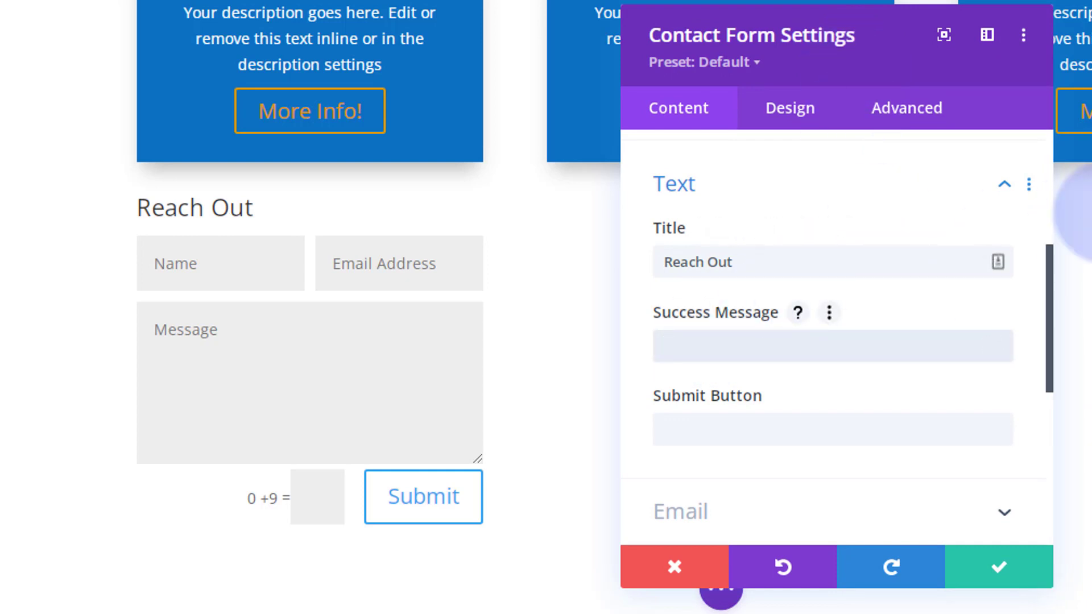
text(Message sent!)
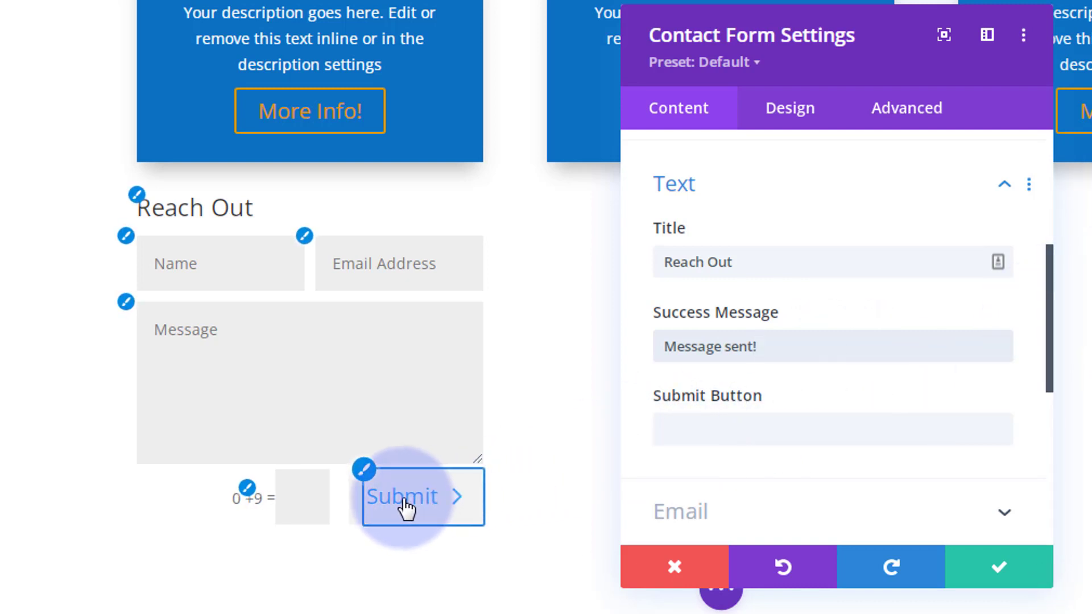
click(672, 435)
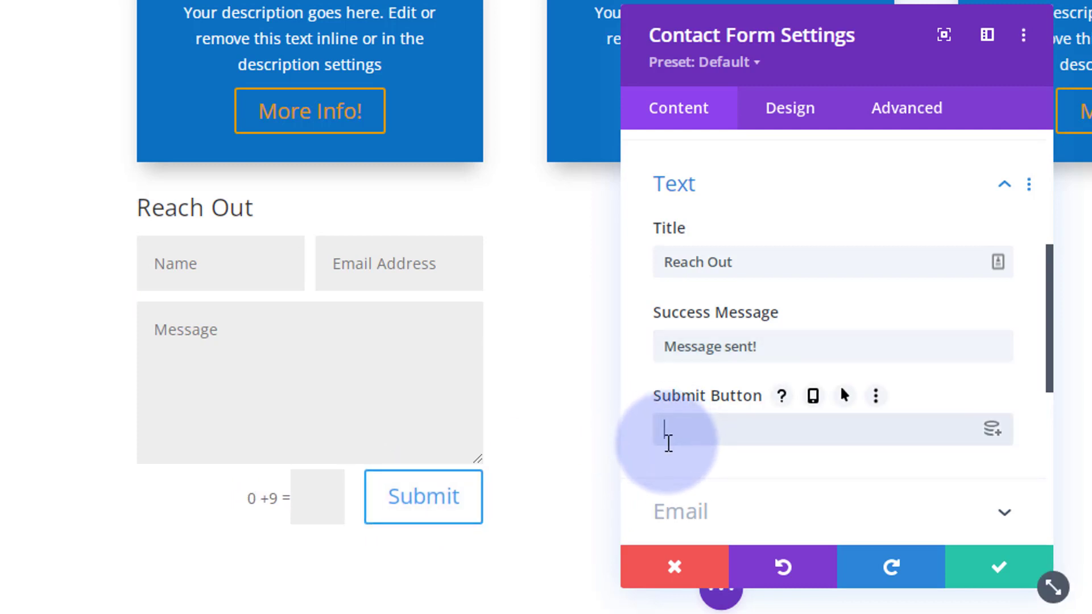
Enter the recipient e-mail address and review the form's Spam Protection options.
scroll(812, 382, down, 4)
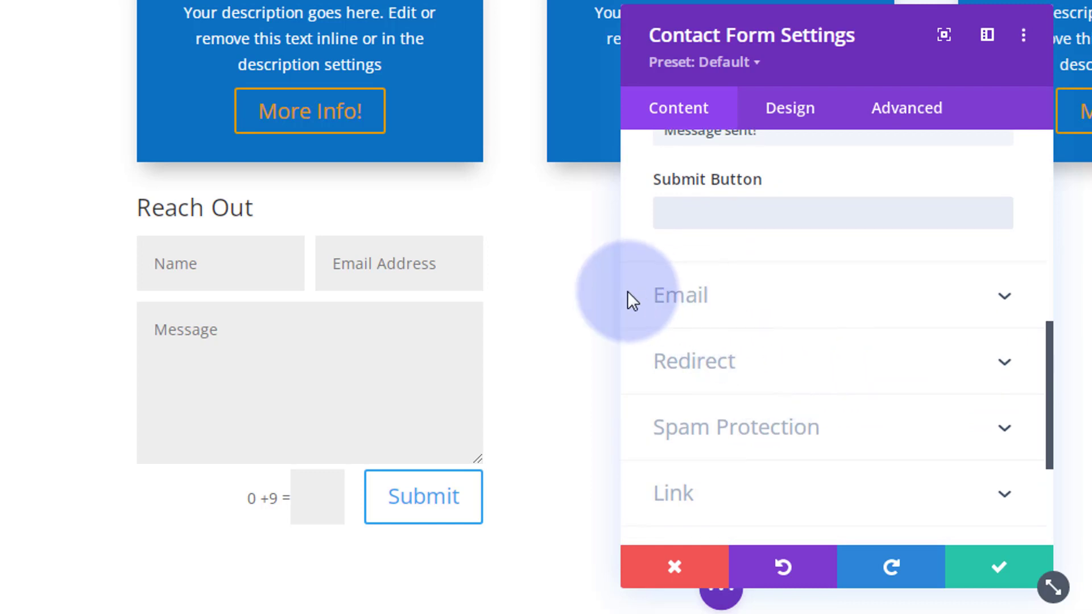
click(853, 309)
click(713, 243)
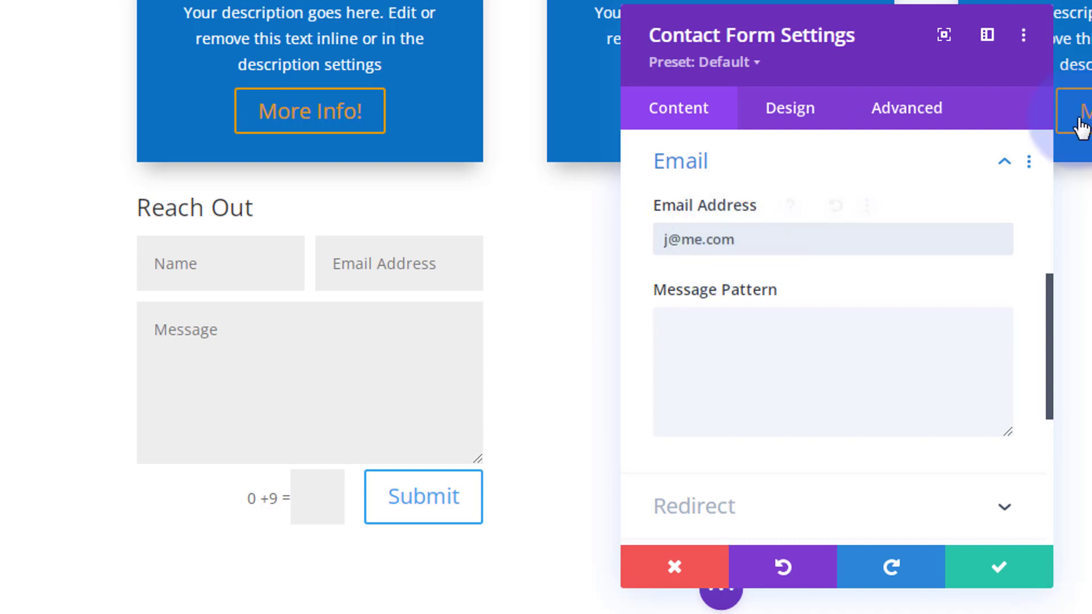
scroll(712, 470, down, 3)
scroll(712, 470, down, 1)
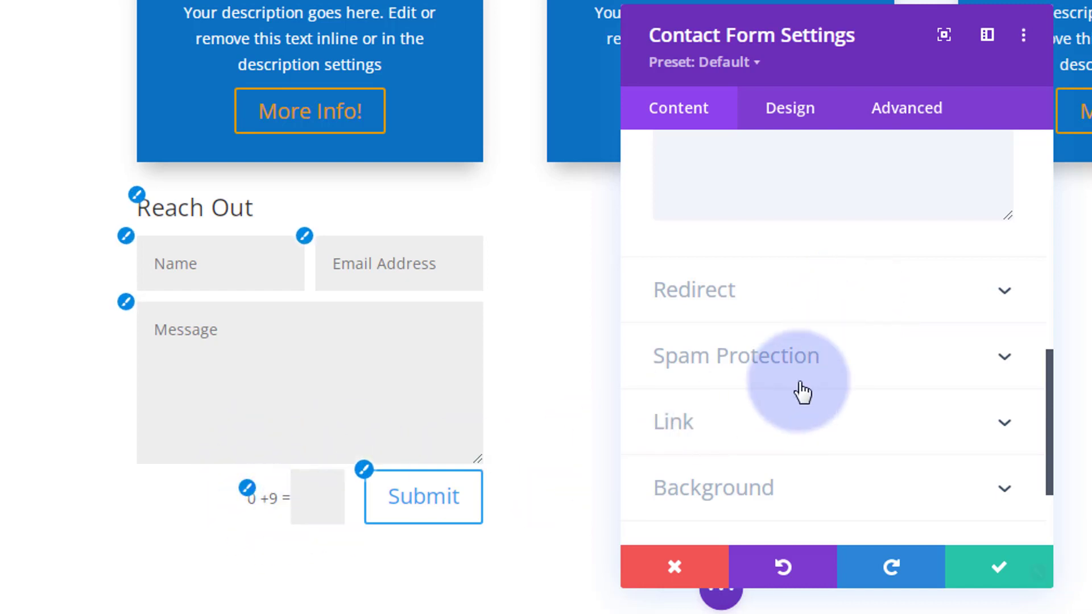
click(851, 366)
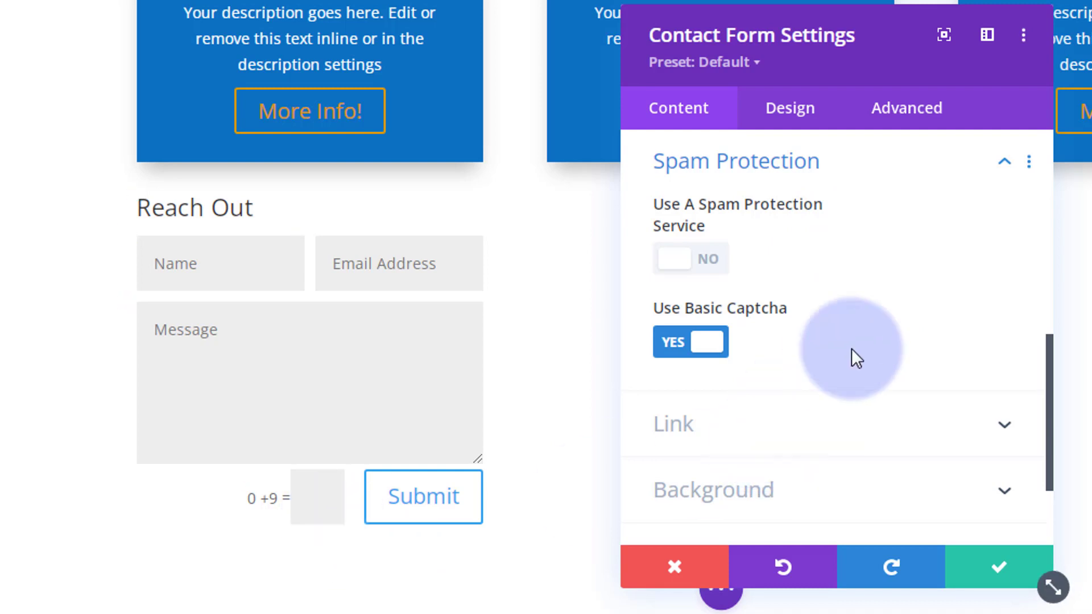
Give the contact form a blue #0c71c3 background.
scroll(850, 358, down, 3)
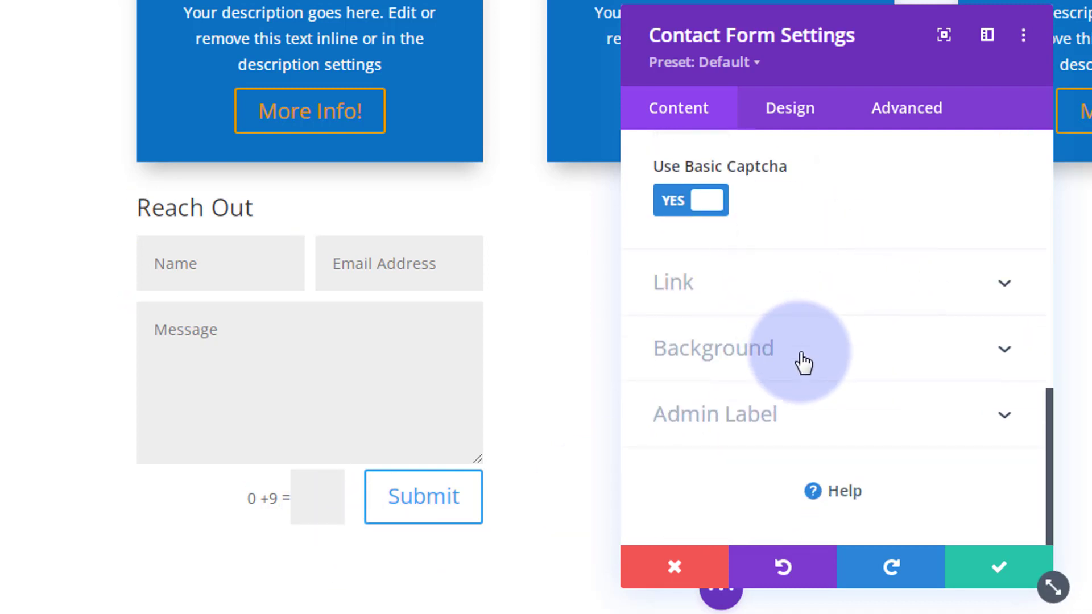
click(818, 364)
scroll(817, 361, down, 2)
click(931, 421)
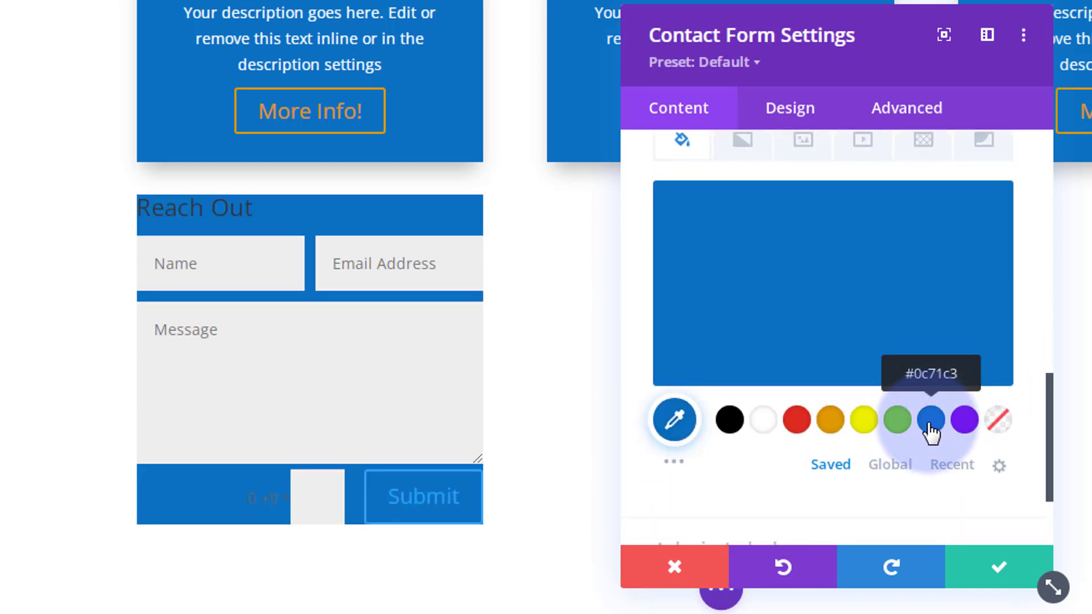
Set the form's padding to 20px on top, bottom, left and right.
click(781, 121)
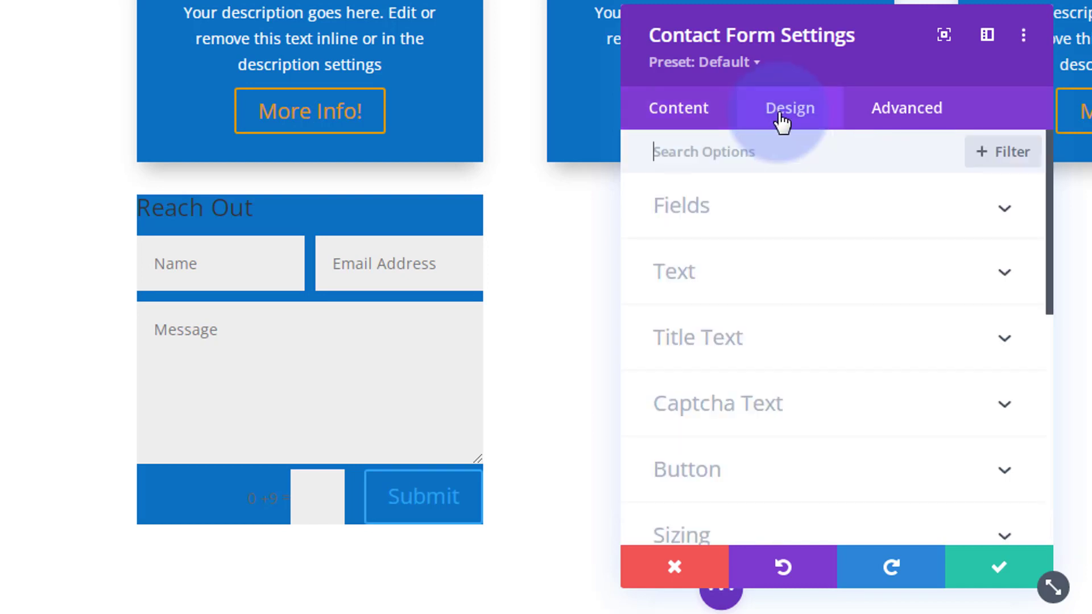
scroll(839, 270, down, 5)
click(838, 270)
scroll(818, 282, down, 2)
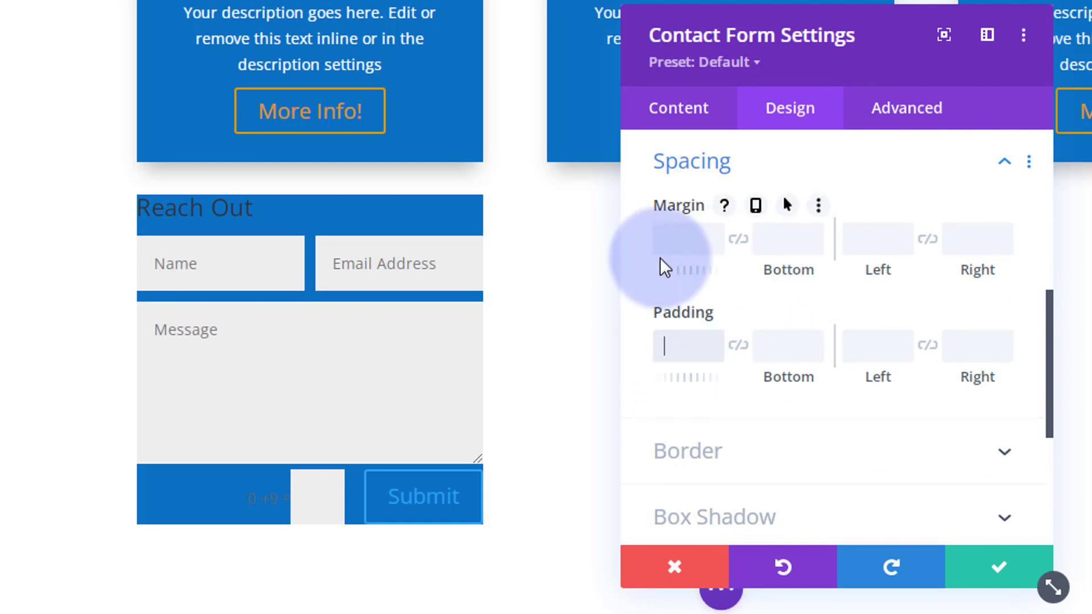
text(20px)
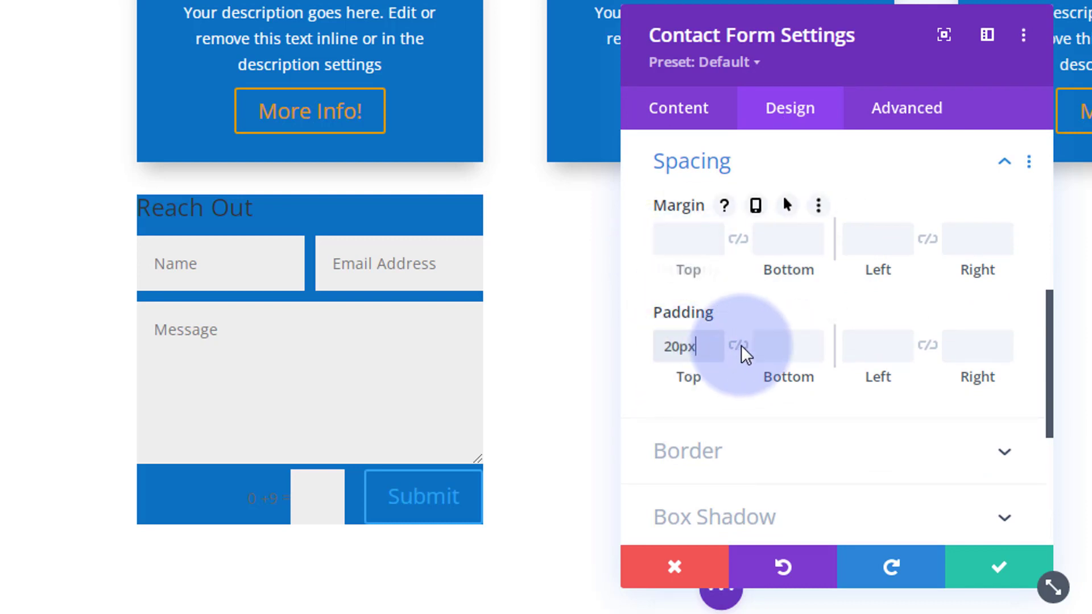
click(737, 348)
click(862, 342)
text(20px)
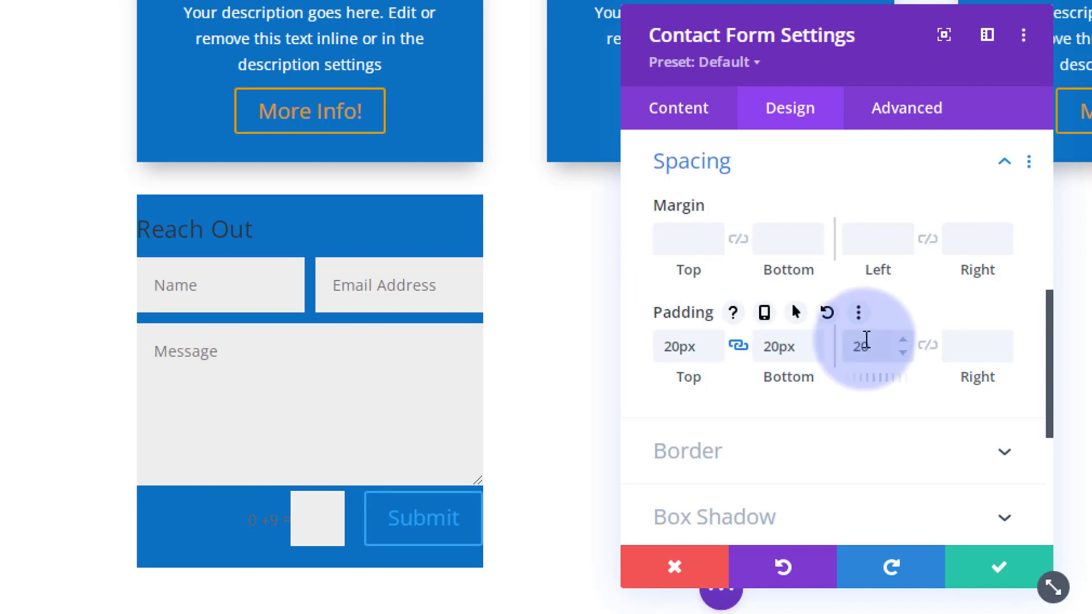
click(928, 346)
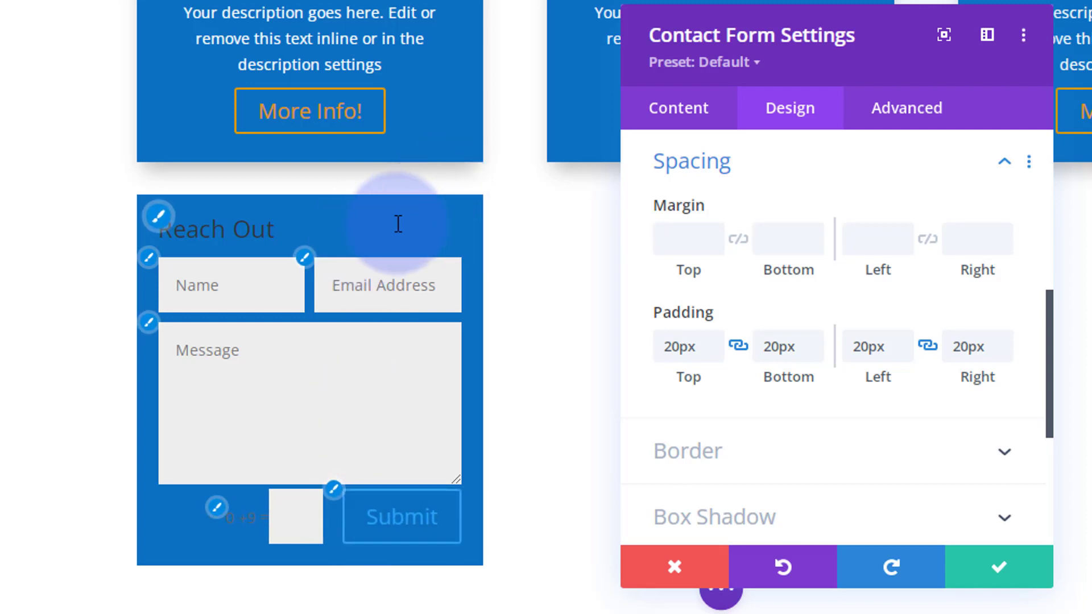
Make the Reach Out title text white and centre-aligned.
click(159, 217)
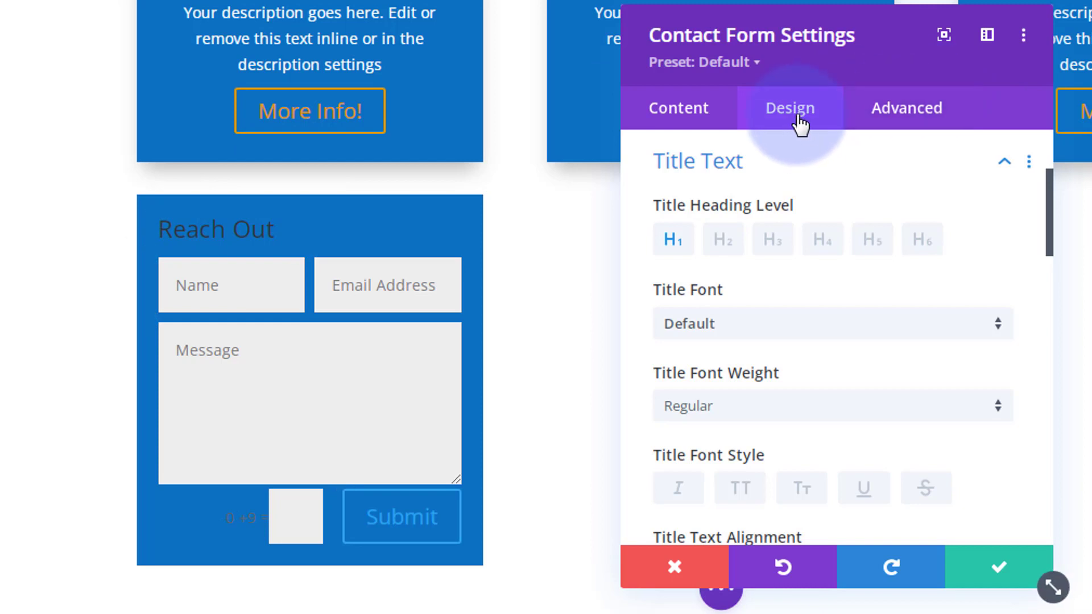
scroll(789, 202, down, 5)
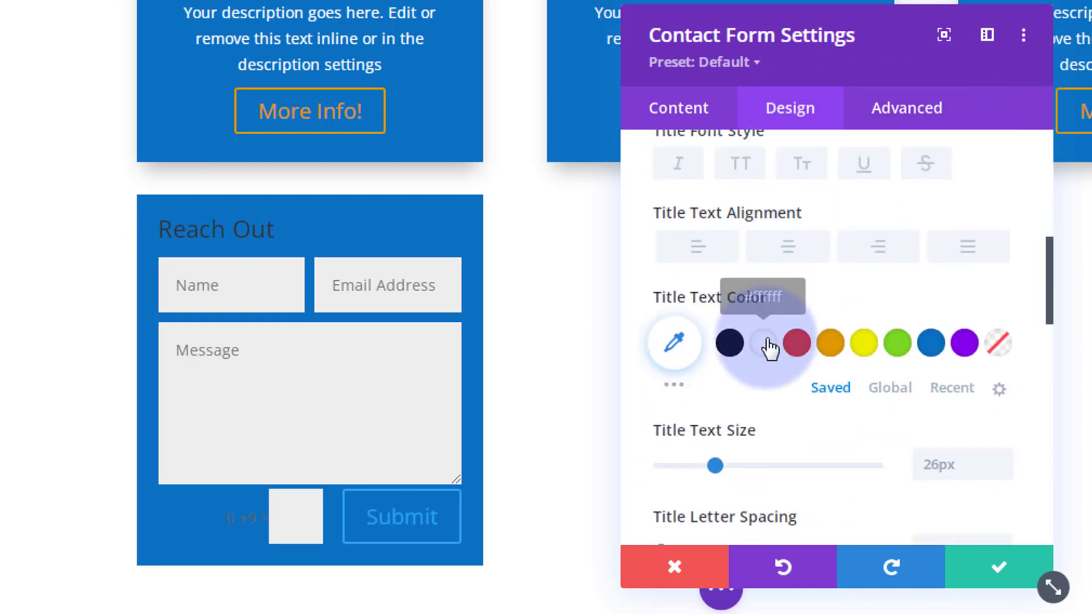
click(768, 347)
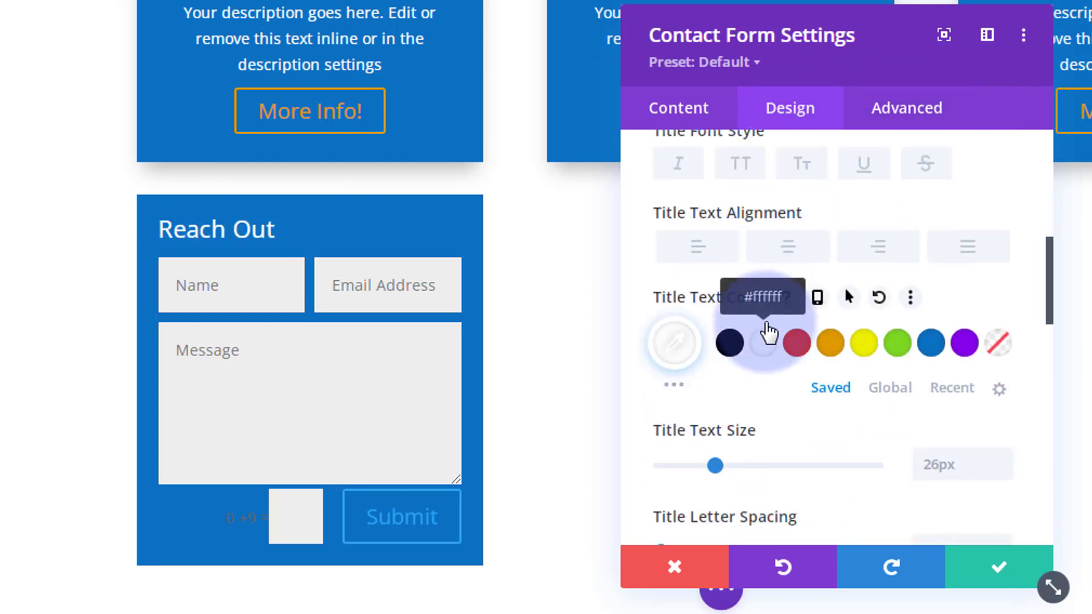
click(794, 249)
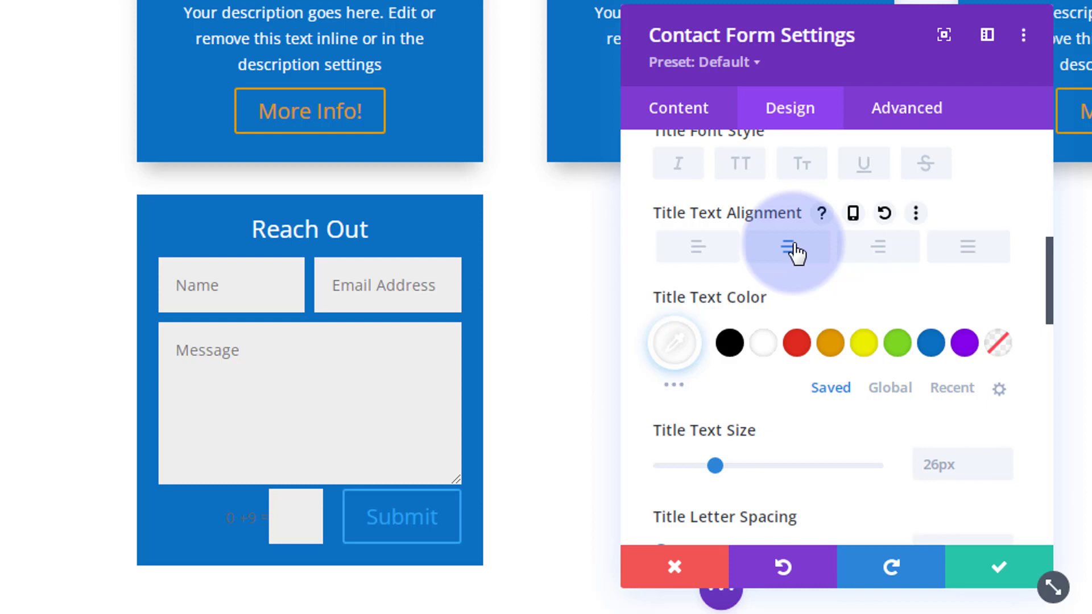
Save the form settings and store the module in the Divi Library as 'popcf'.
click(1003, 575)
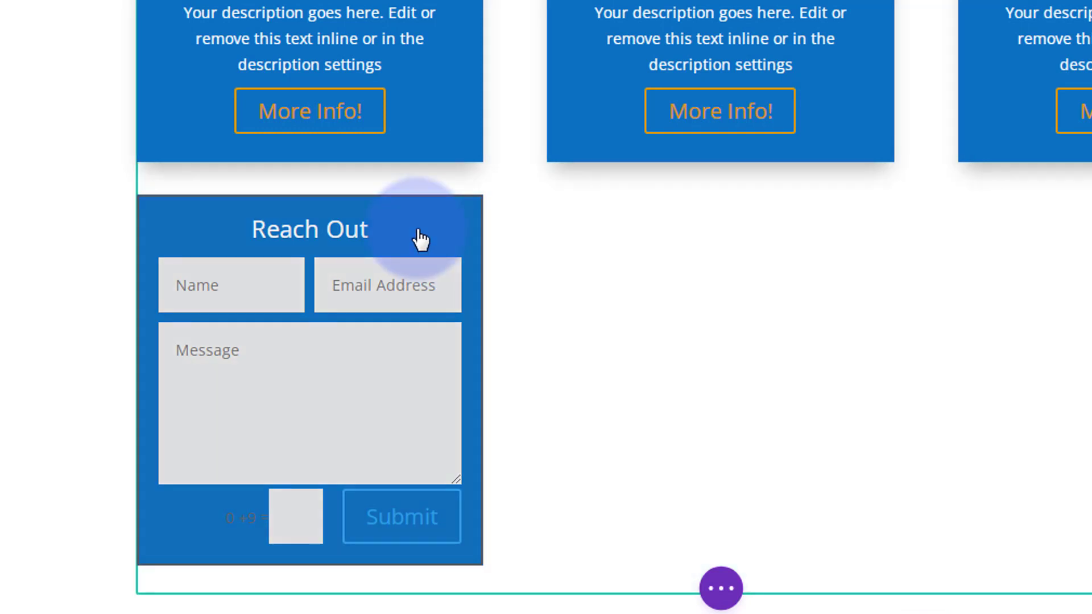
mouse_move(421, 239)
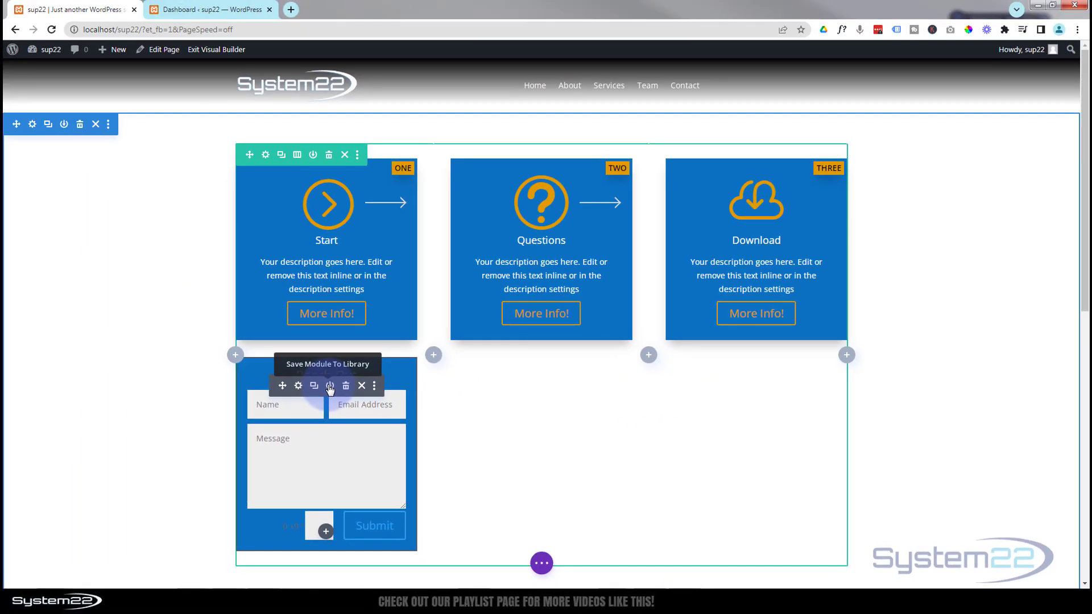
click(330, 387)
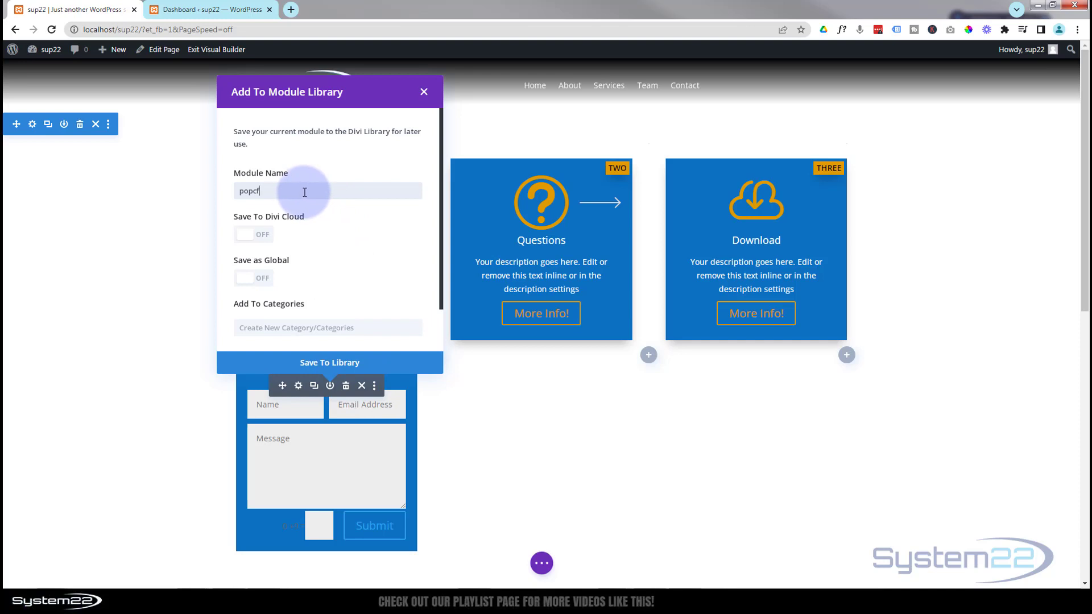
double_click(264, 190)
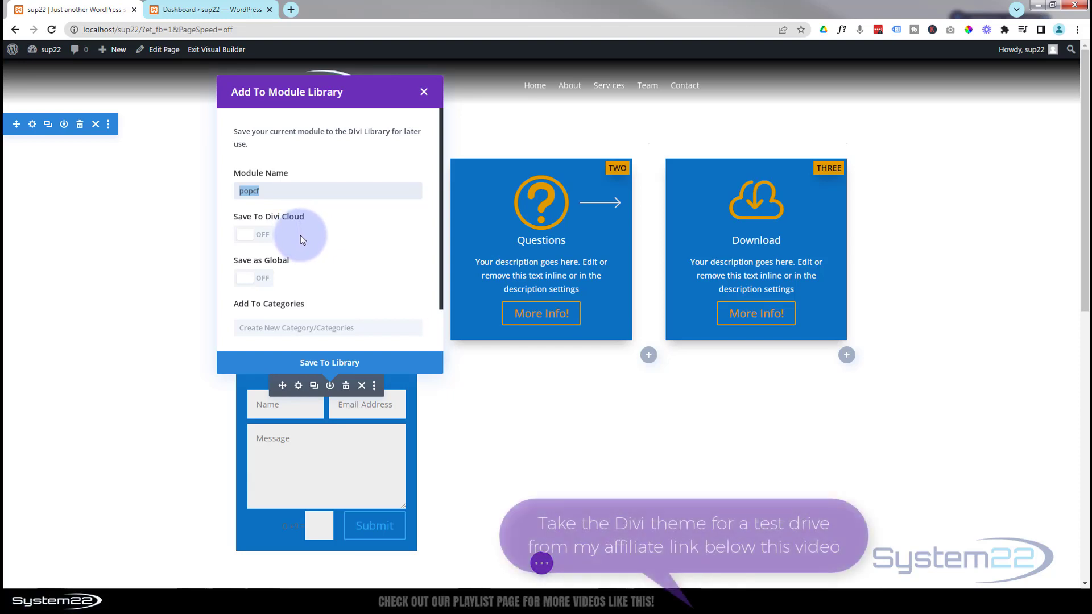
scroll(320, 283, down, 1)
scroll(320, 282, down, 2)
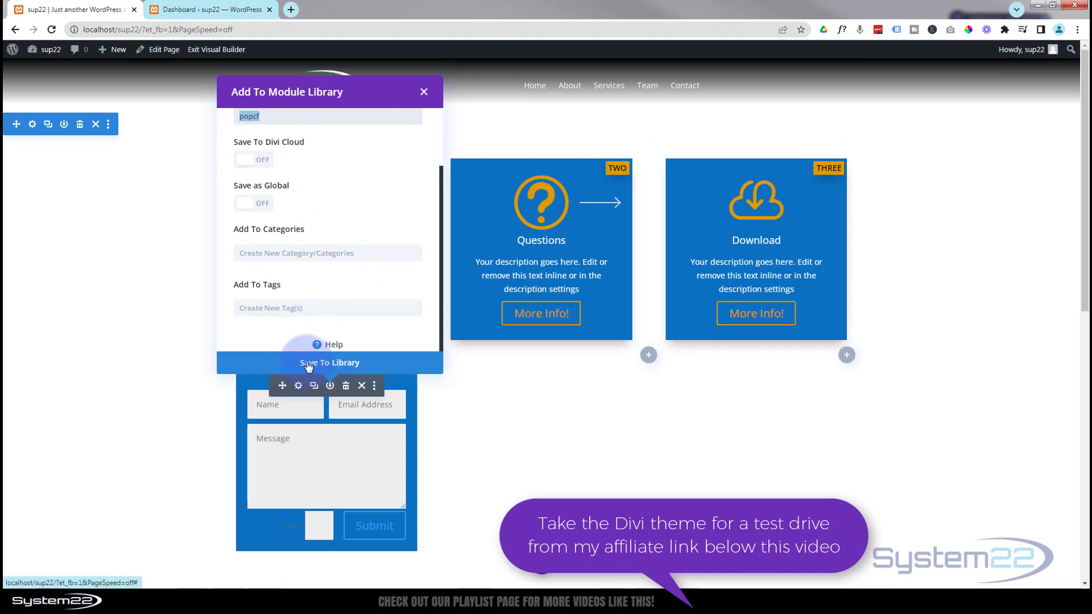
click(332, 367)
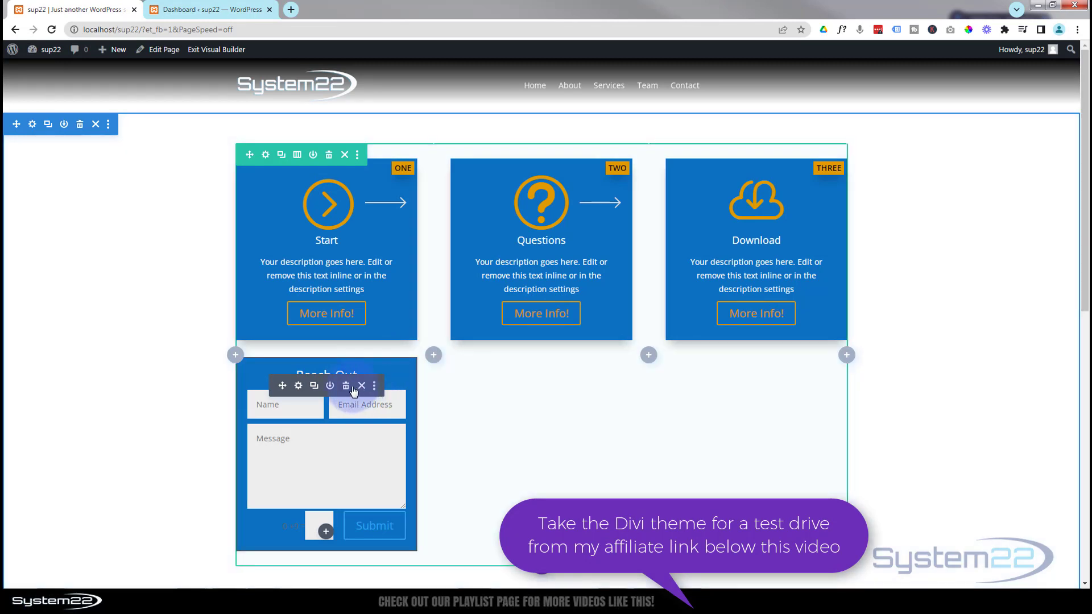
Delete the Reach Out form module, save the page and exit the Visual Builder.
click(346, 387)
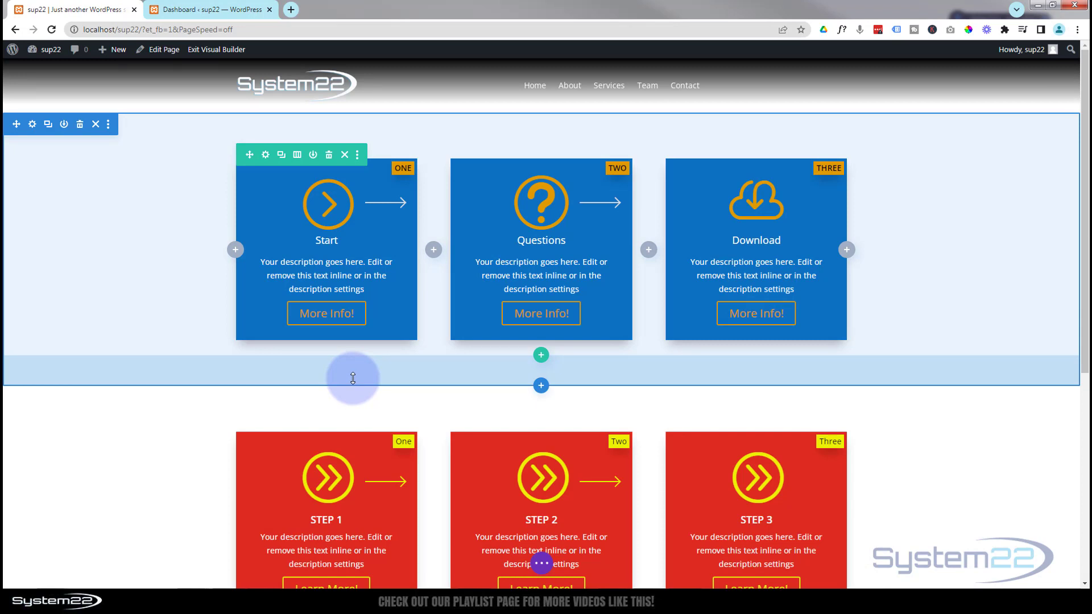
click(542, 563)
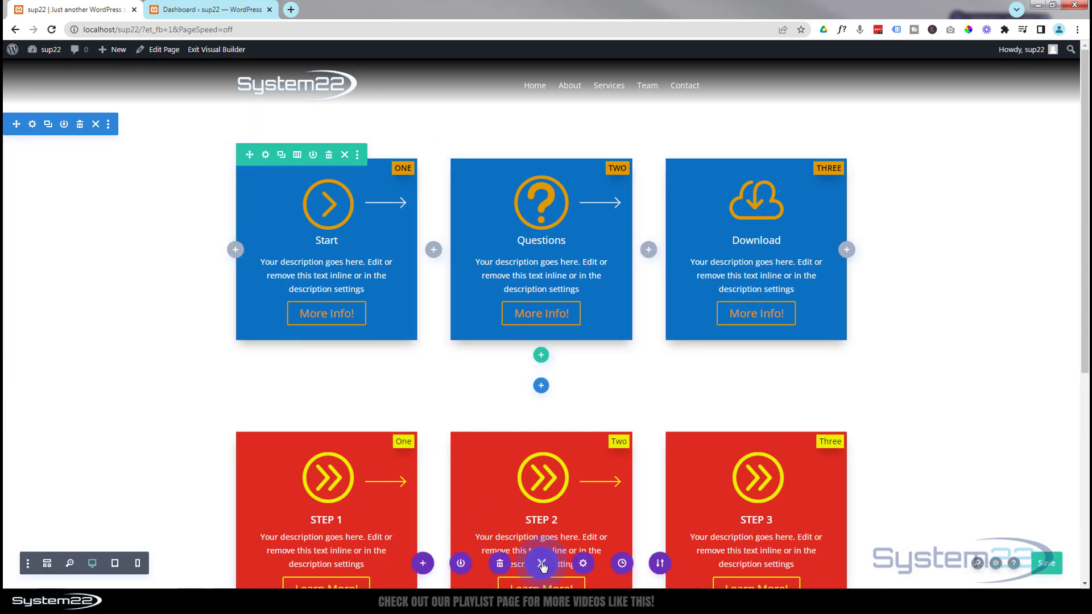
click(1046, 564)
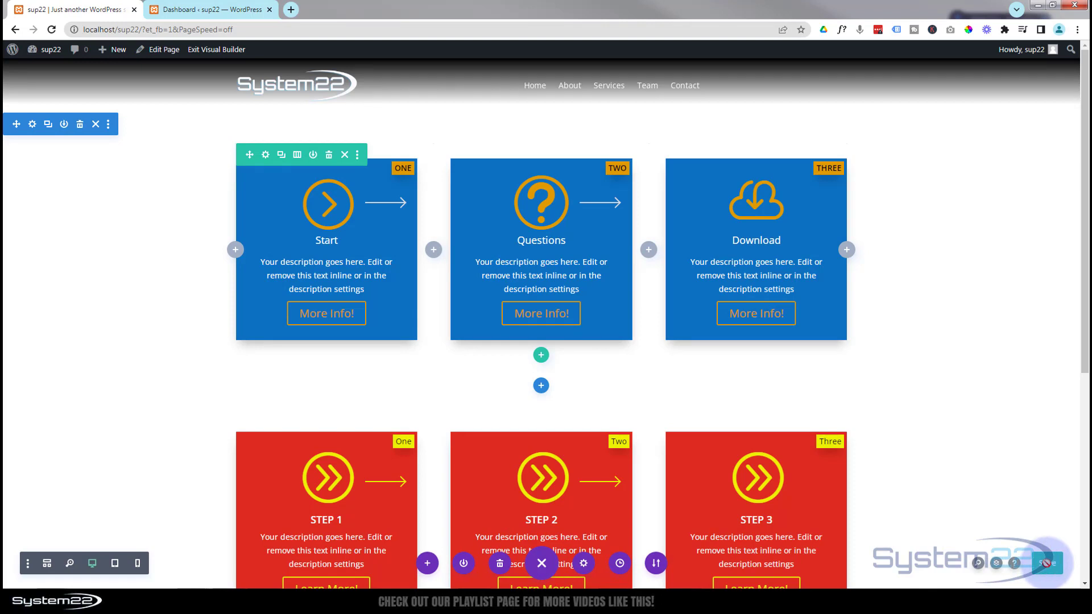
click(214, 50)
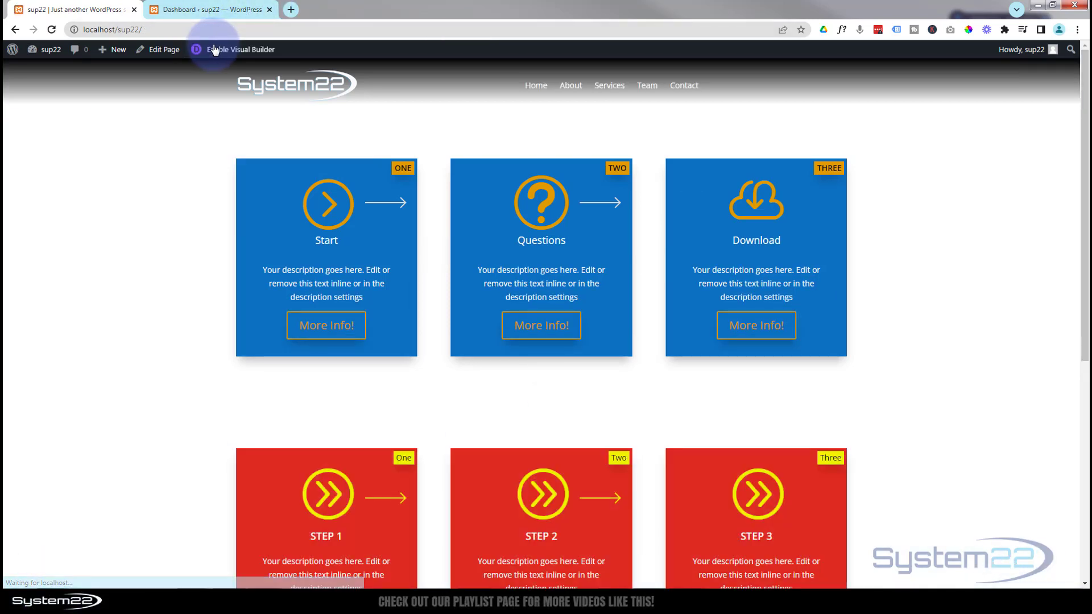
In Divi Theme Builder, delete the Default Website Template's Global Footer.
click(205, 10)
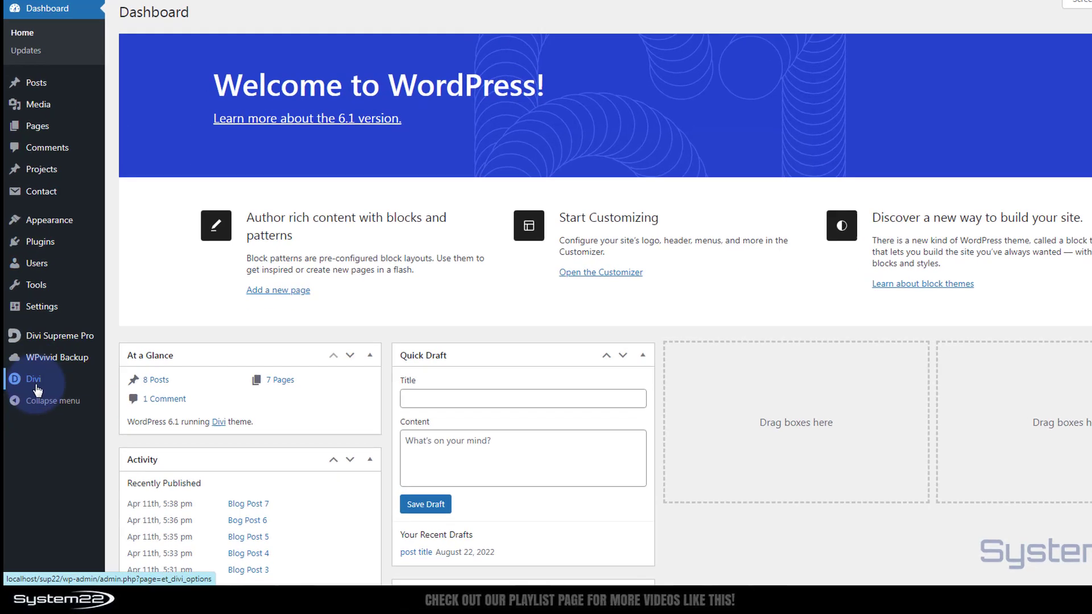
mouse_move(40, 407)
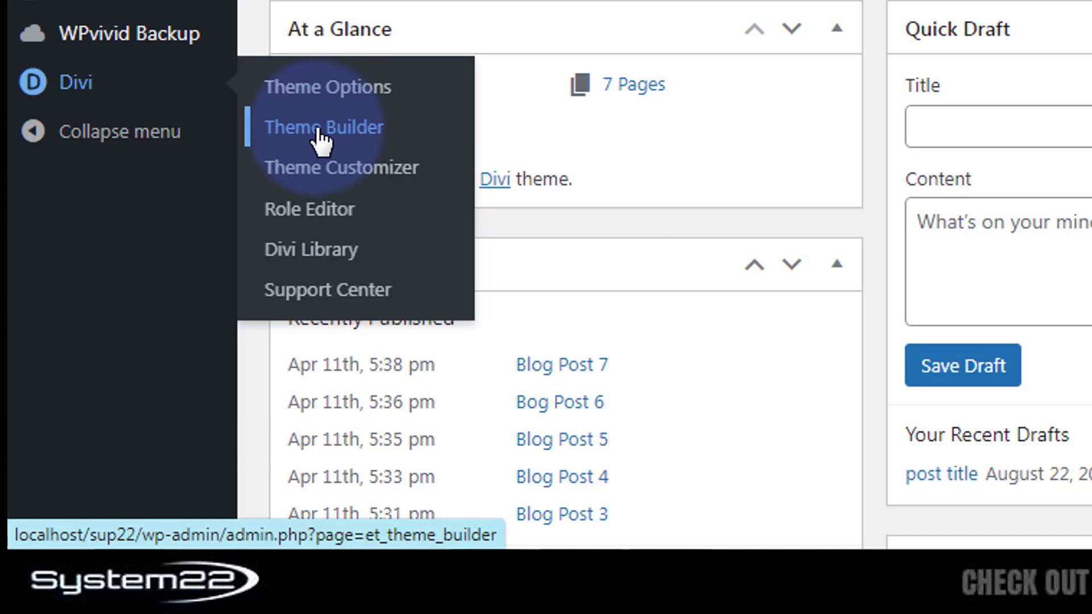
click(322, 134)
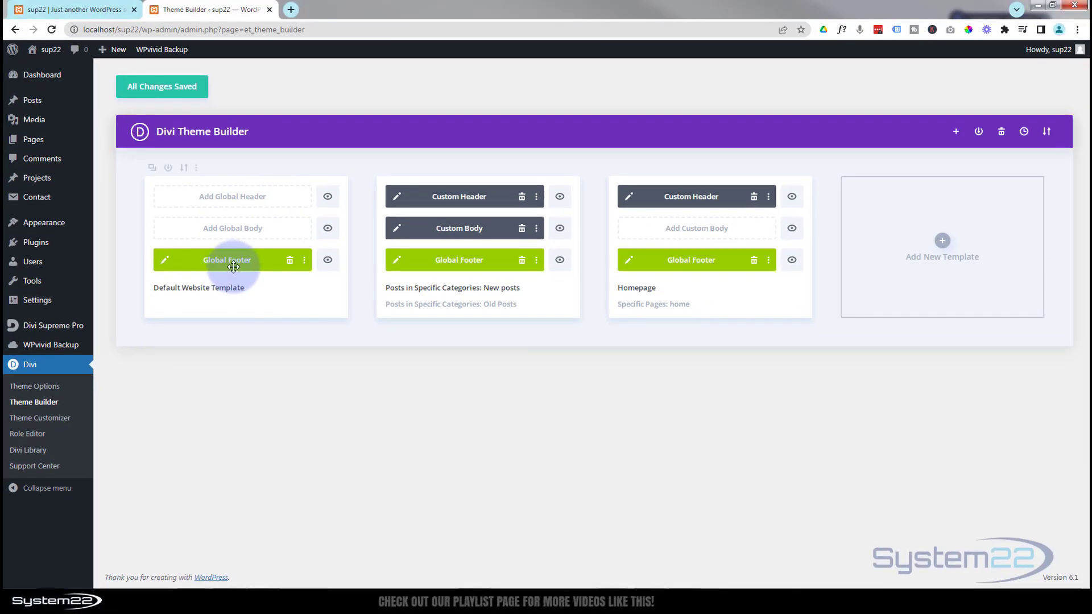
click(290, 262)
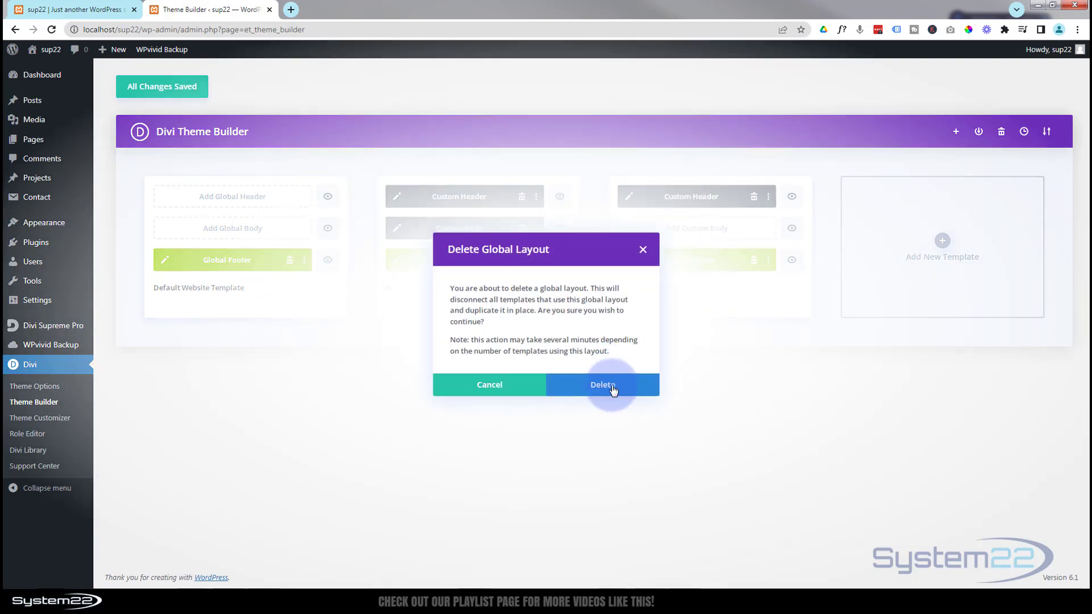
click(612, 390)
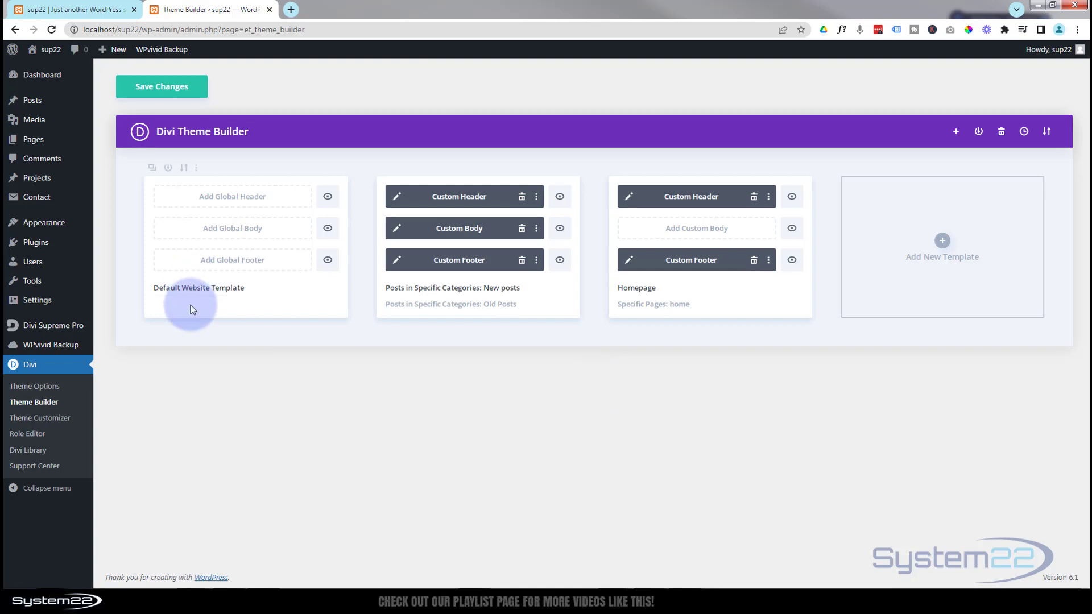
click(226, 262)
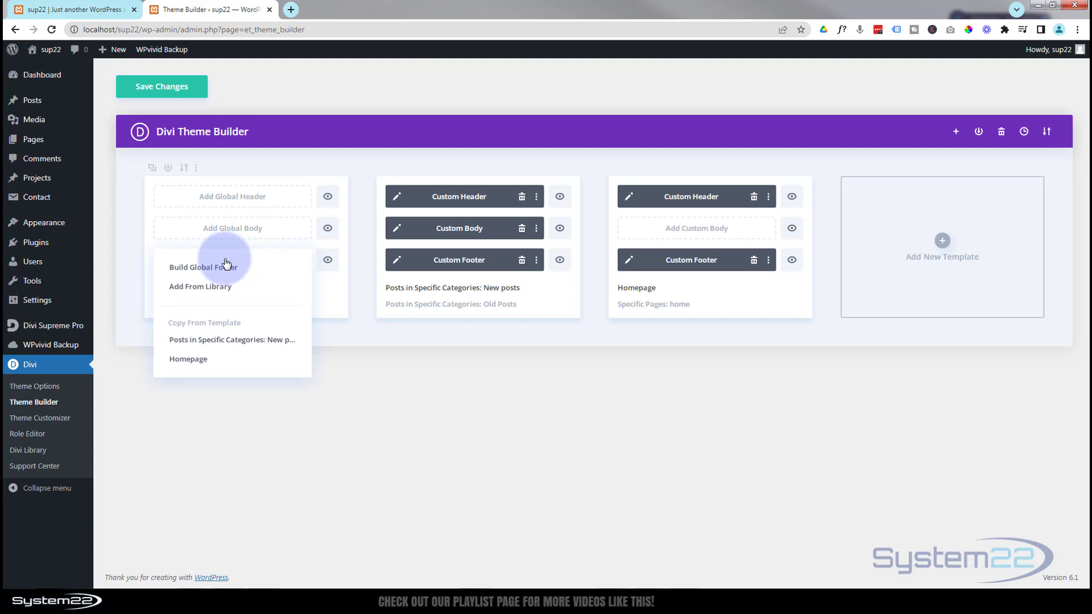
Build a new global footer and set its section background to blue #0c71c3.
click(225, 265)
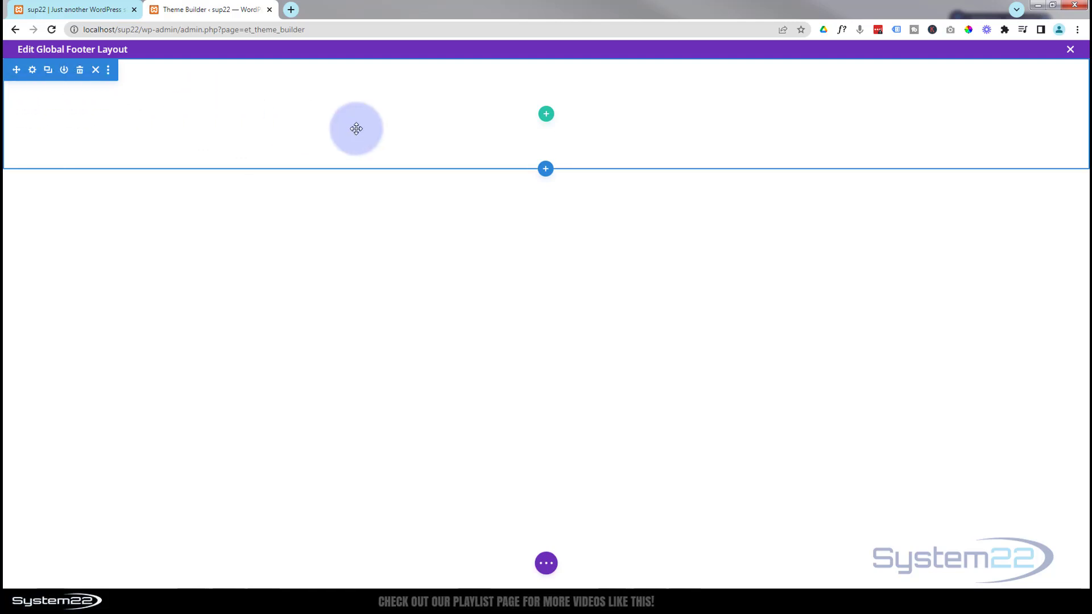
click(33, 70)
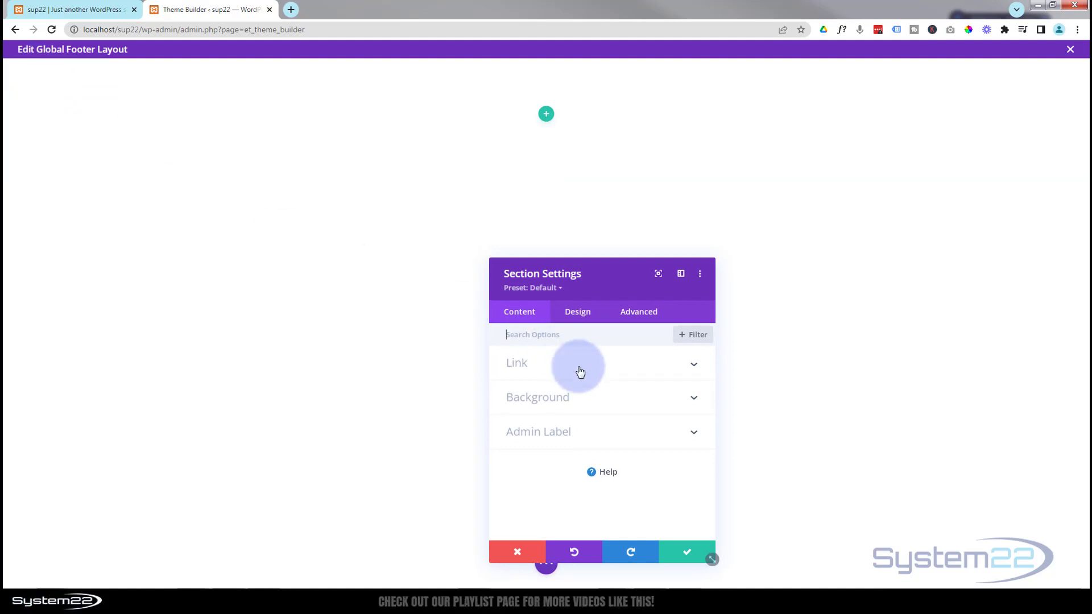
click(597, 403)
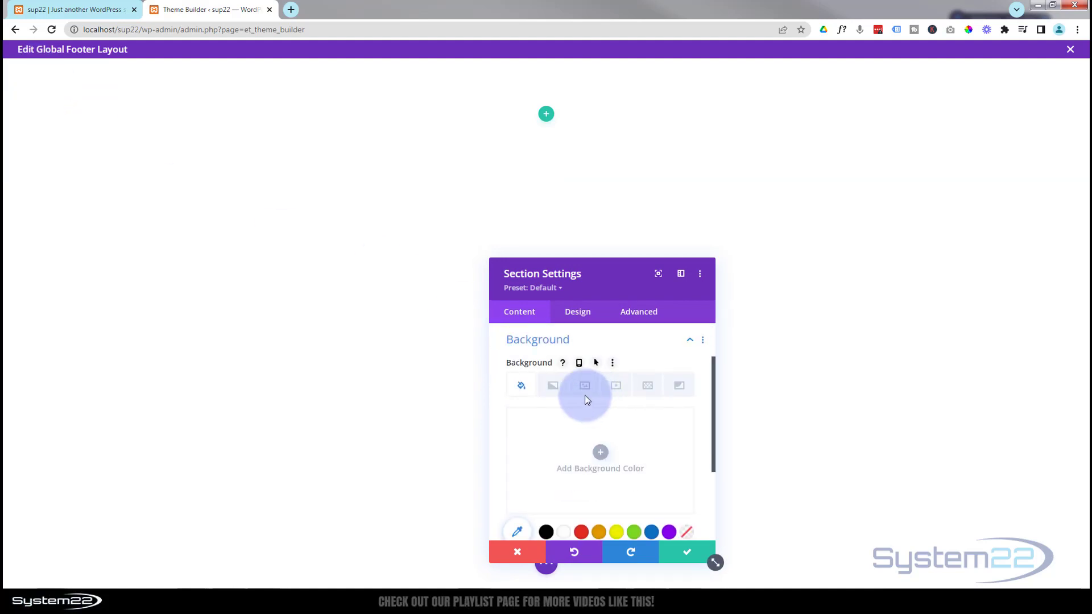
click(651, 533)
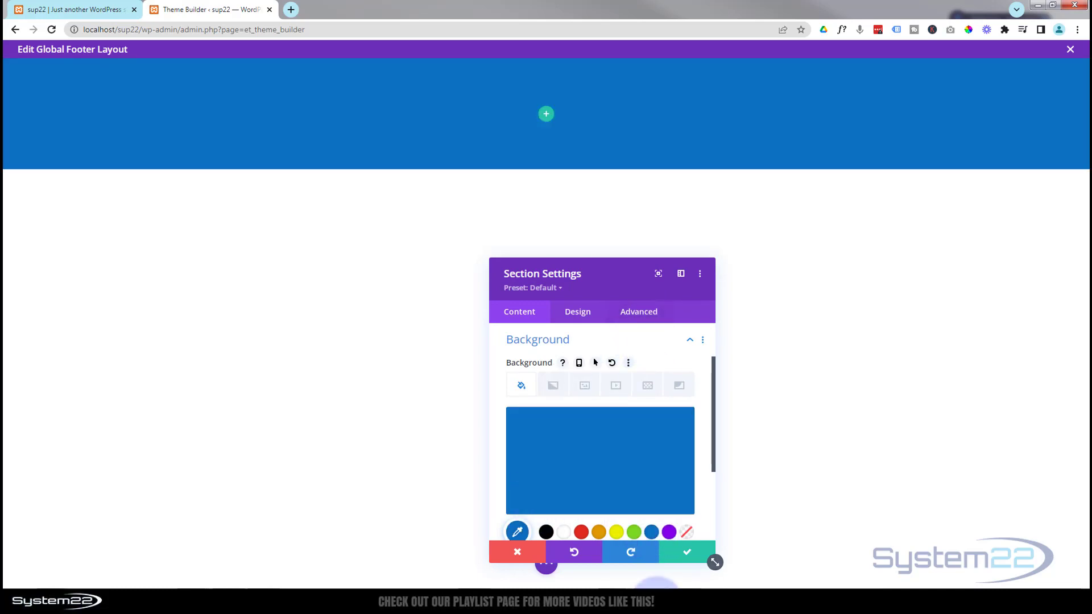
click(688, 555)
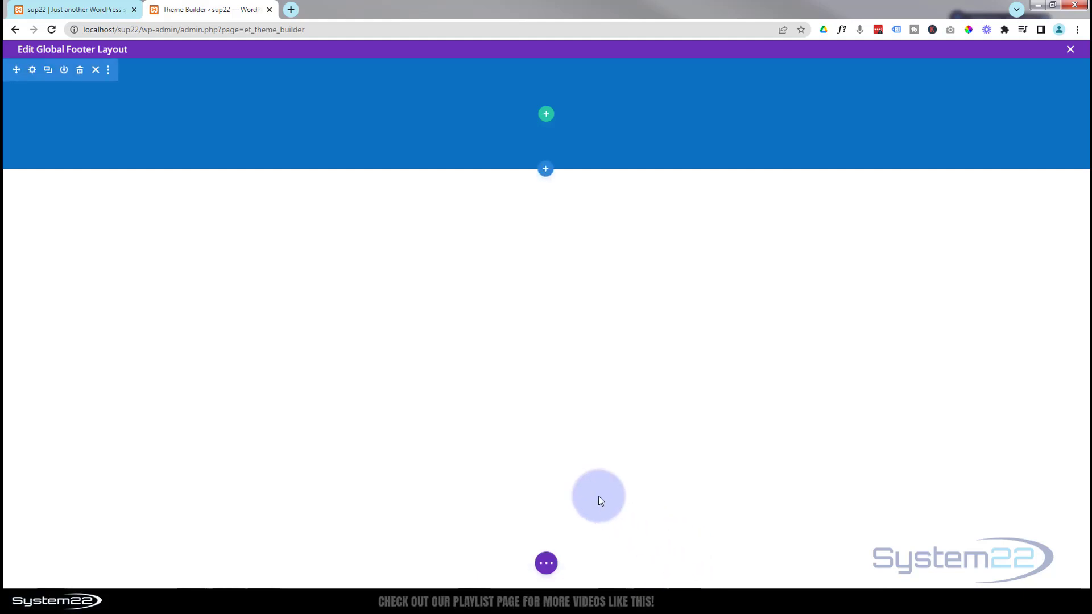
Add a quarter-half-quarter row and place the System22 logo image in its first column.
click(544, 114)
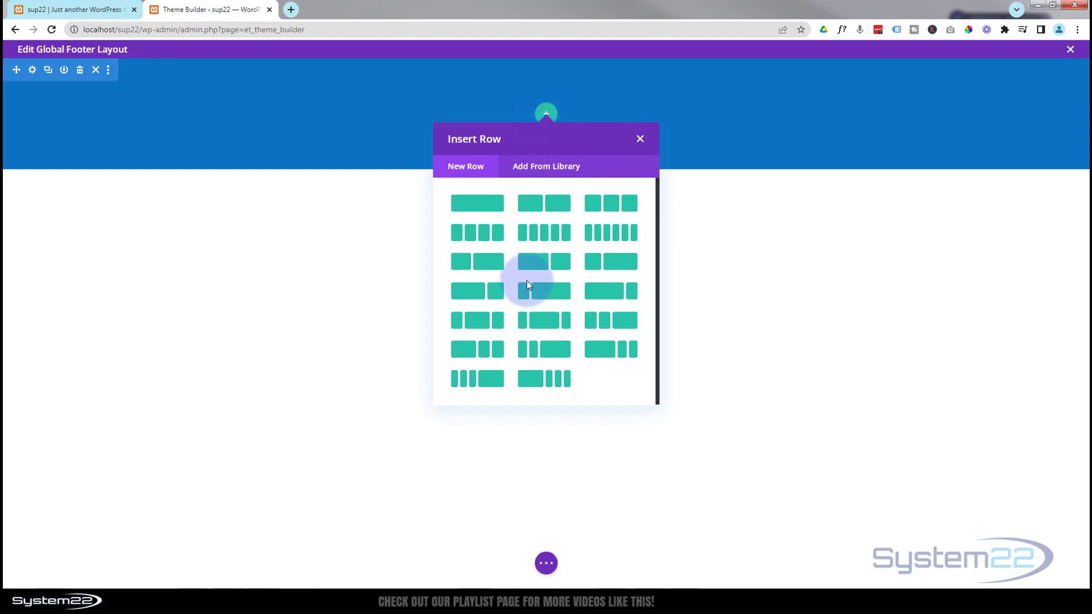
click(481, 326)
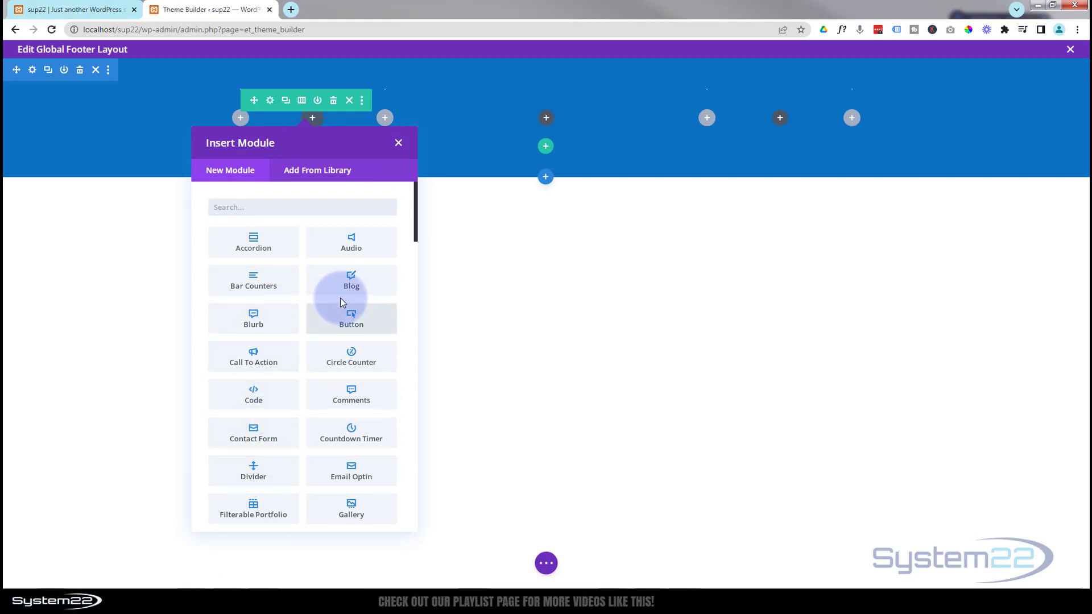
scroll(340, 298, down, 4)
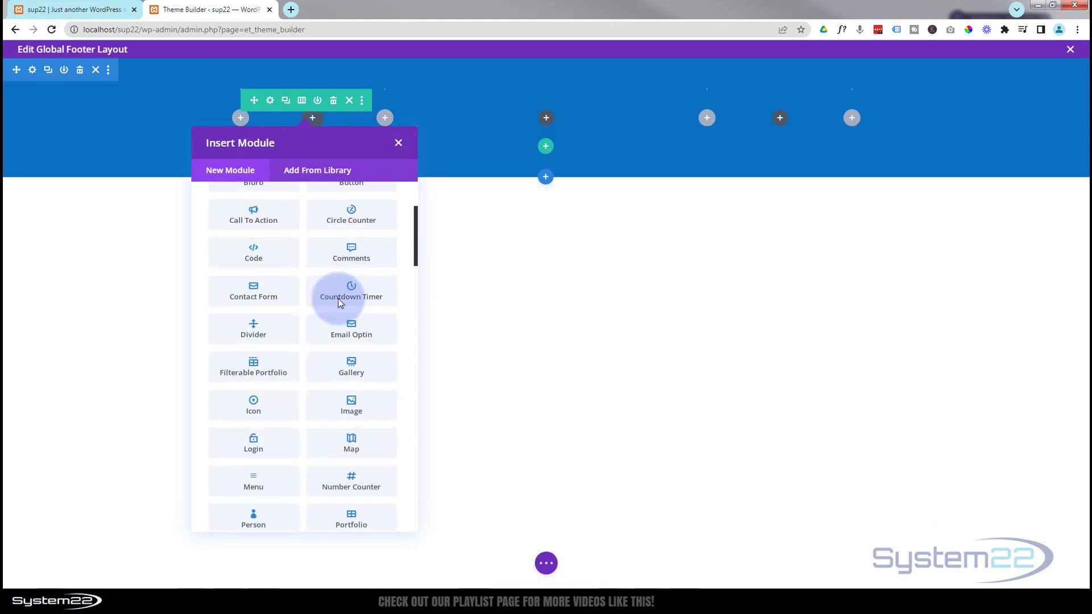
click(338, 325)
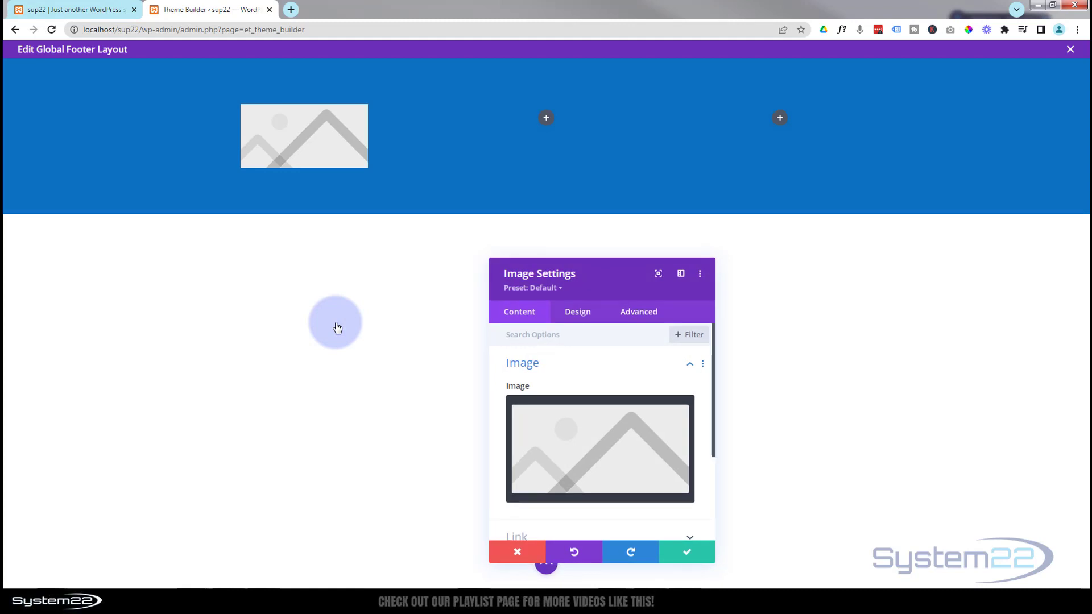
click(533, 450)
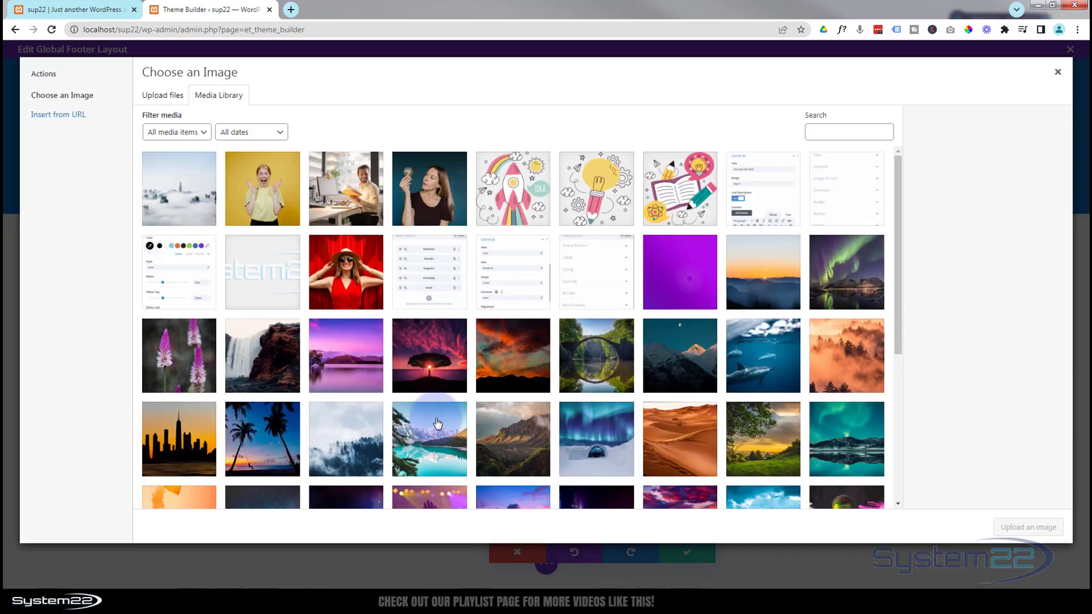
click(273, 274)
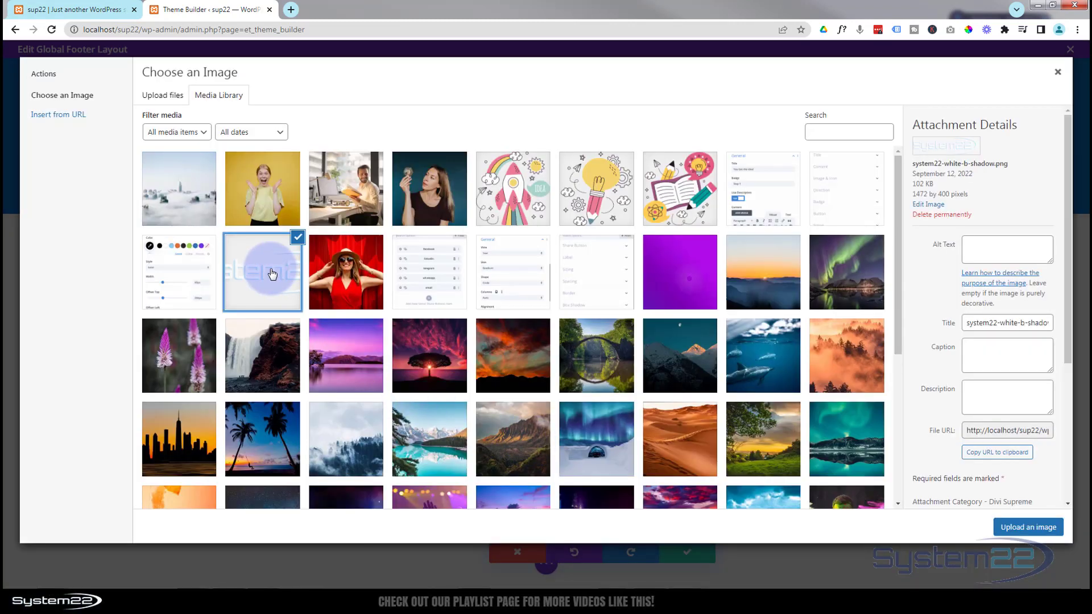
click(1016, 529)
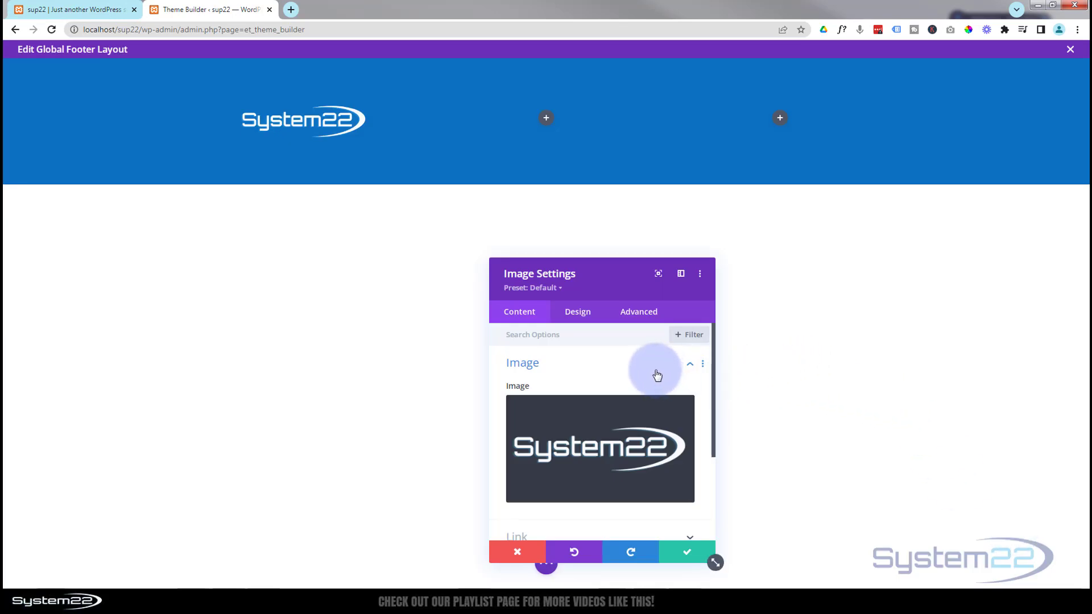
Set the logo's width to 75% and save the image settings.
click(575, 313)
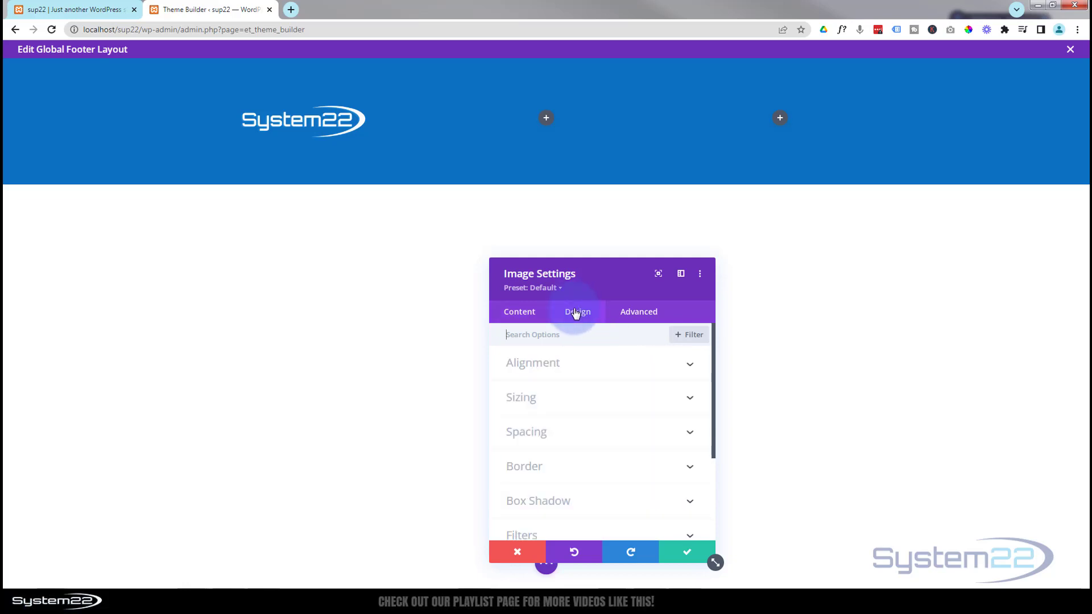
click(601, 368)
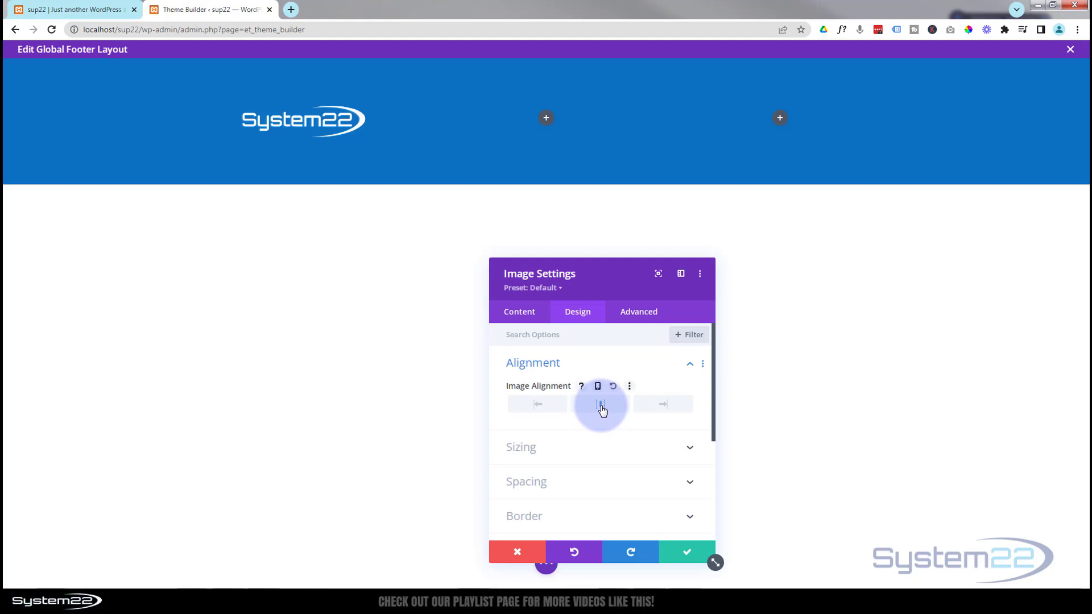
scroll(603, 407, down, 1)
click(597, 392)
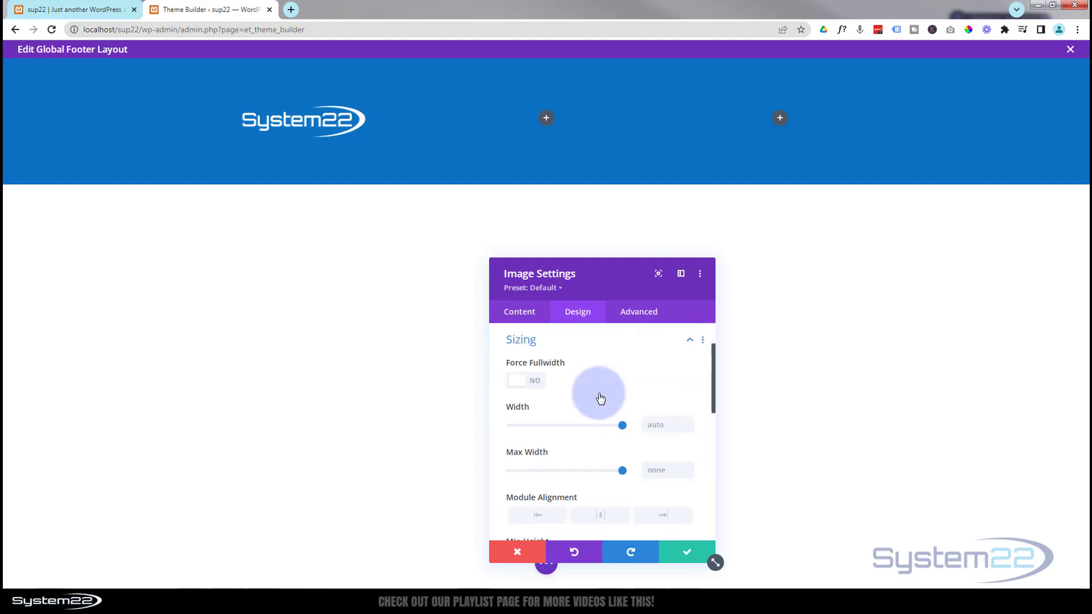
drag(614, 426, 604, 422)
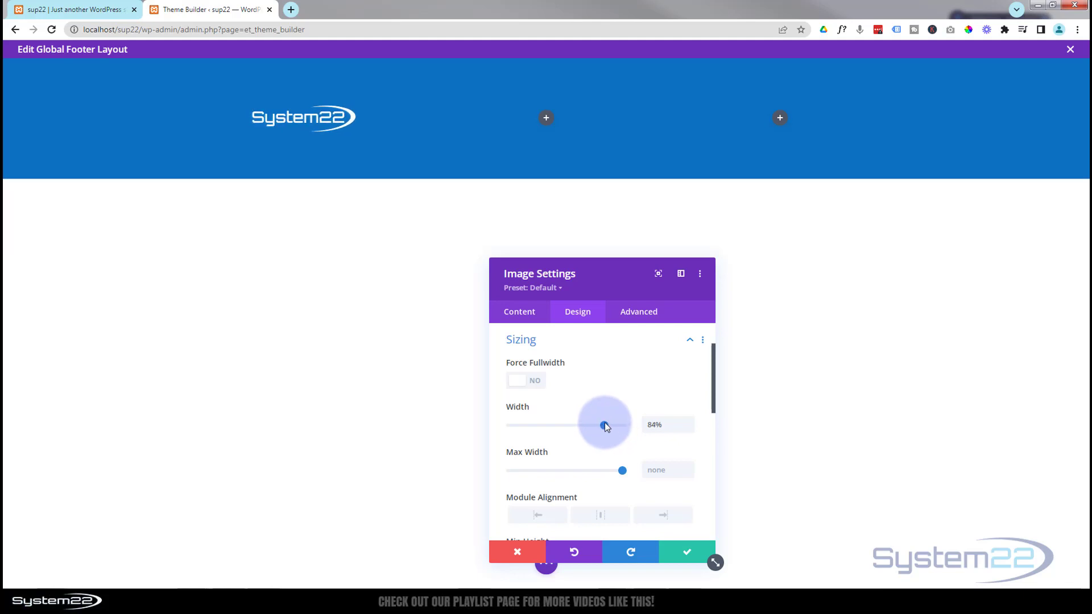
drag(603, 425, 593, 425)
click(693, 426)
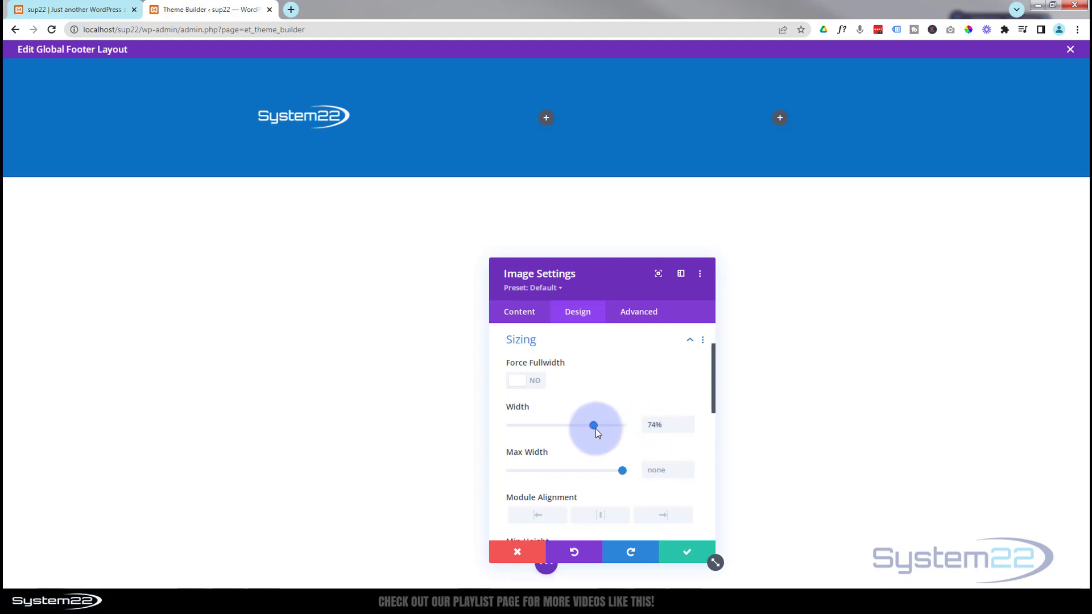
click(691, 424)
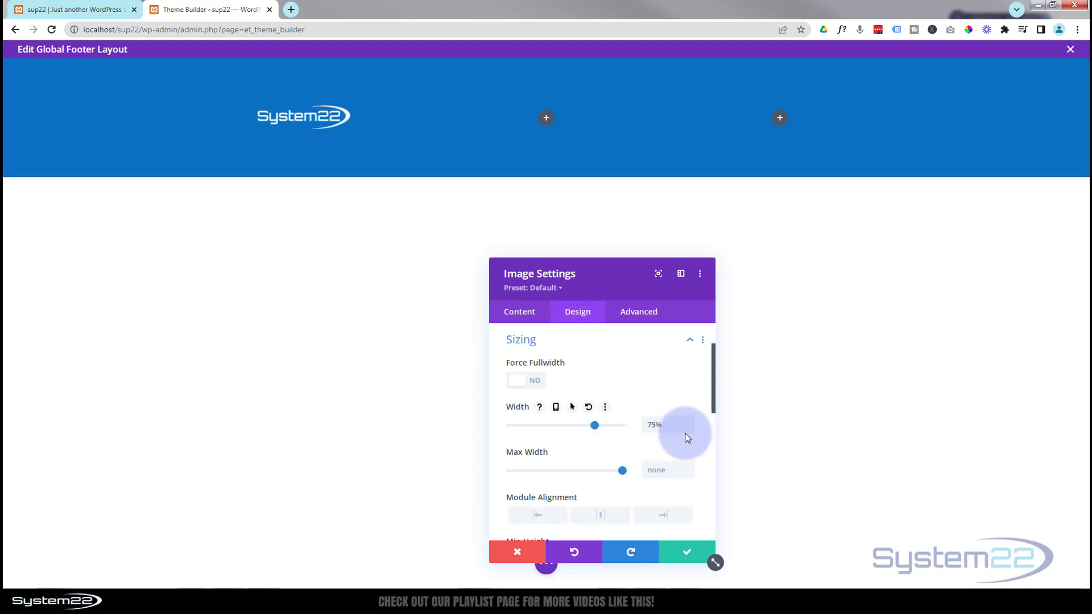
click(688, 553)
Add a Menu module using the 'top' menu to the middle footer column.
click(545, 118)
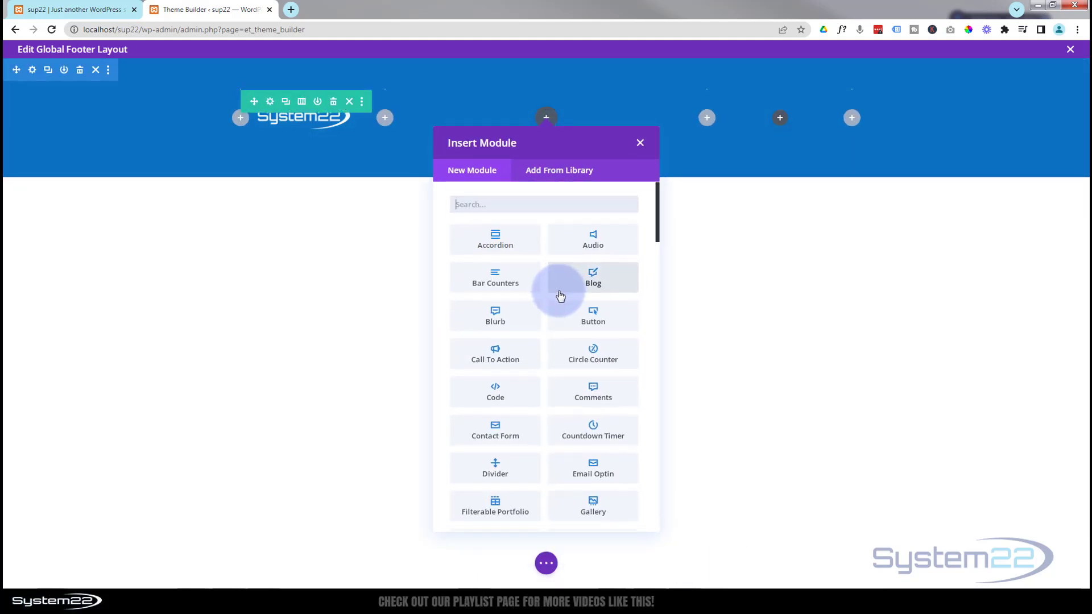
scroll(557, 294, down, 3)
scroll(561, 293, down, 1)
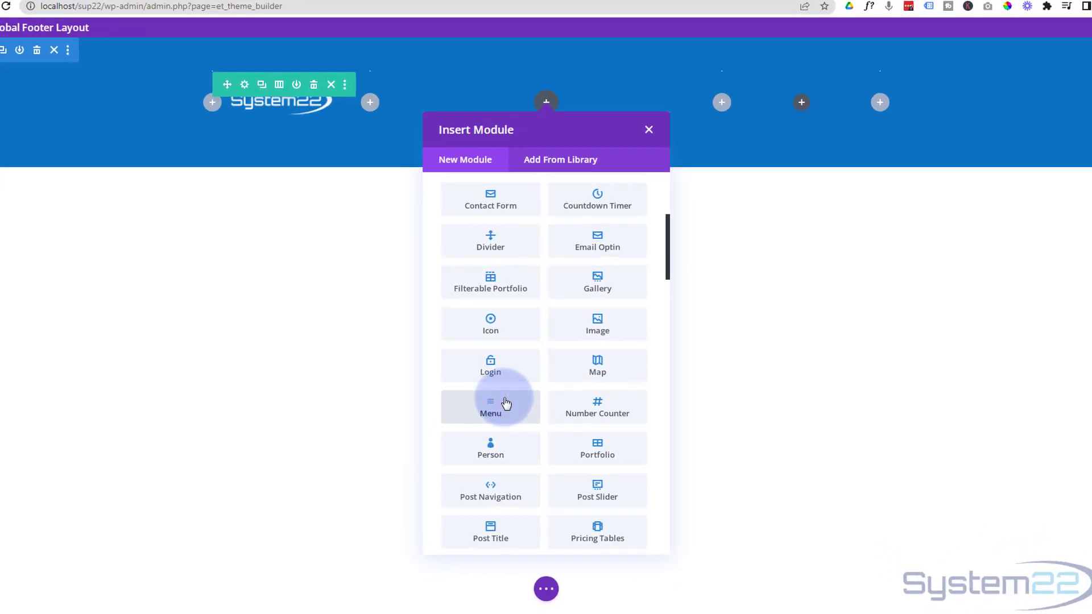
click(505, 403)
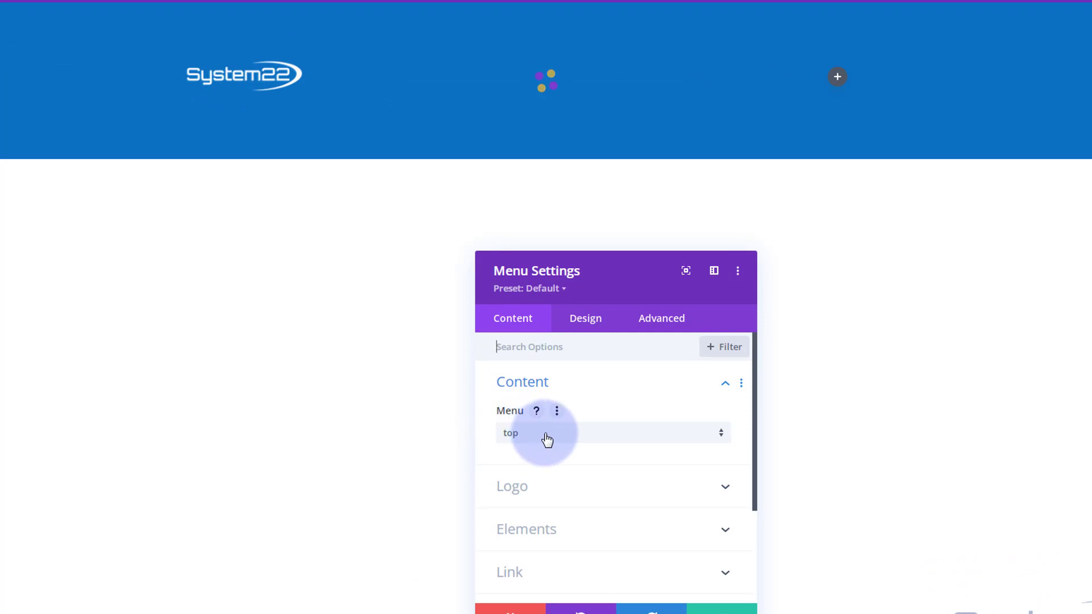
click(561, 440)
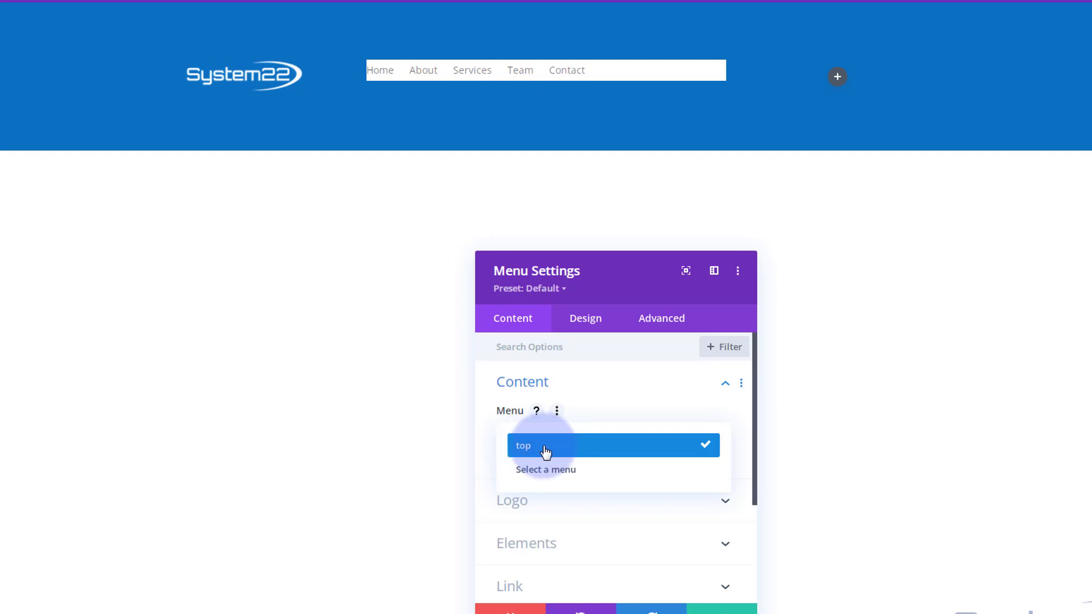
click(560, 452)
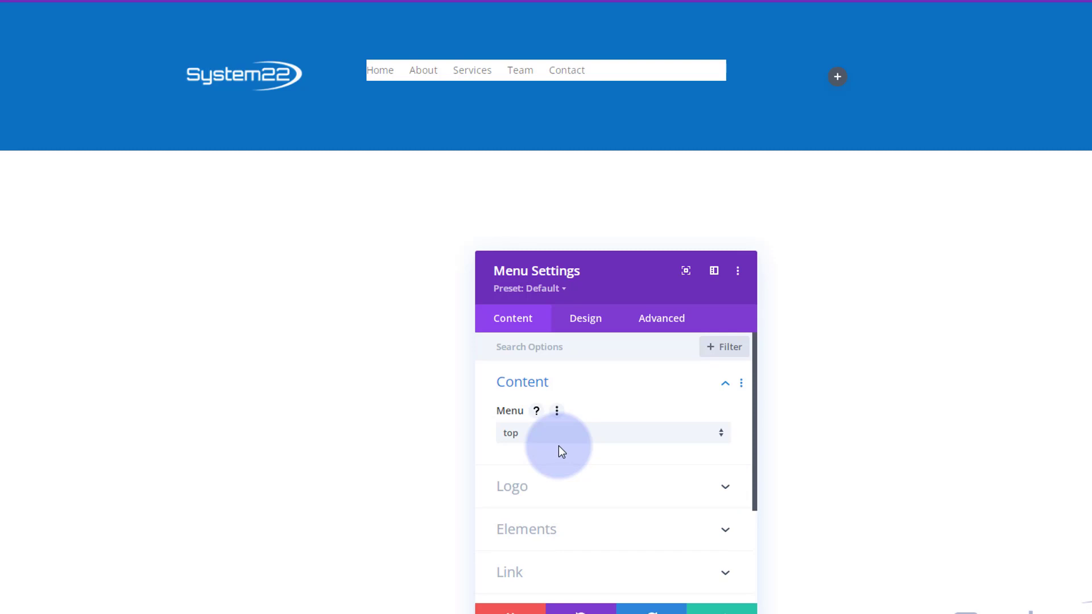
Remove the menu's background colour and make its links and active link white and centred.
scroll(561, 452, down, 3)
click(617, 477)
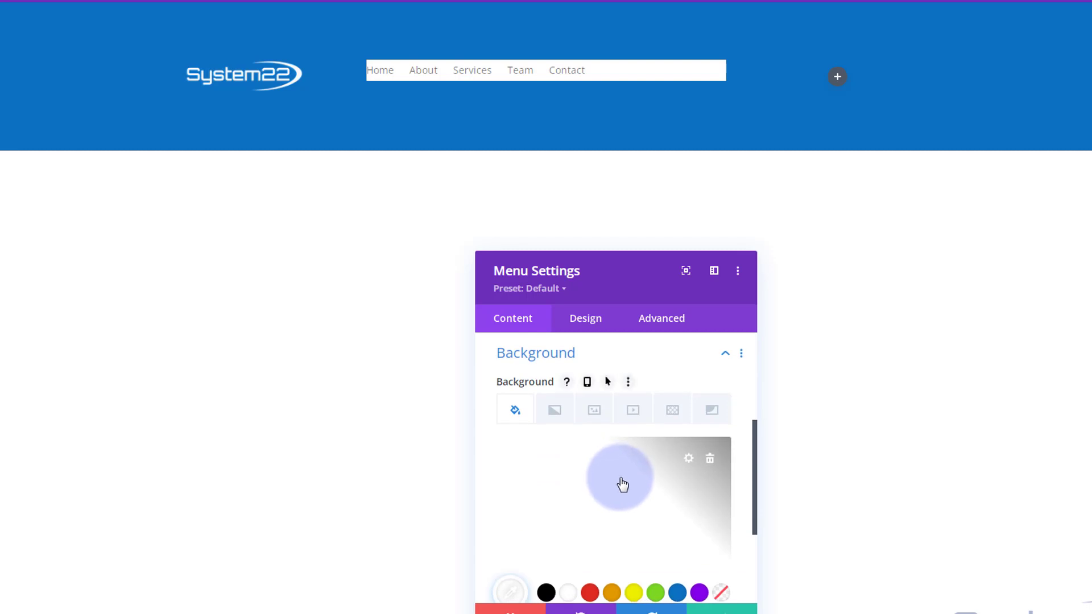
click(708, 459)
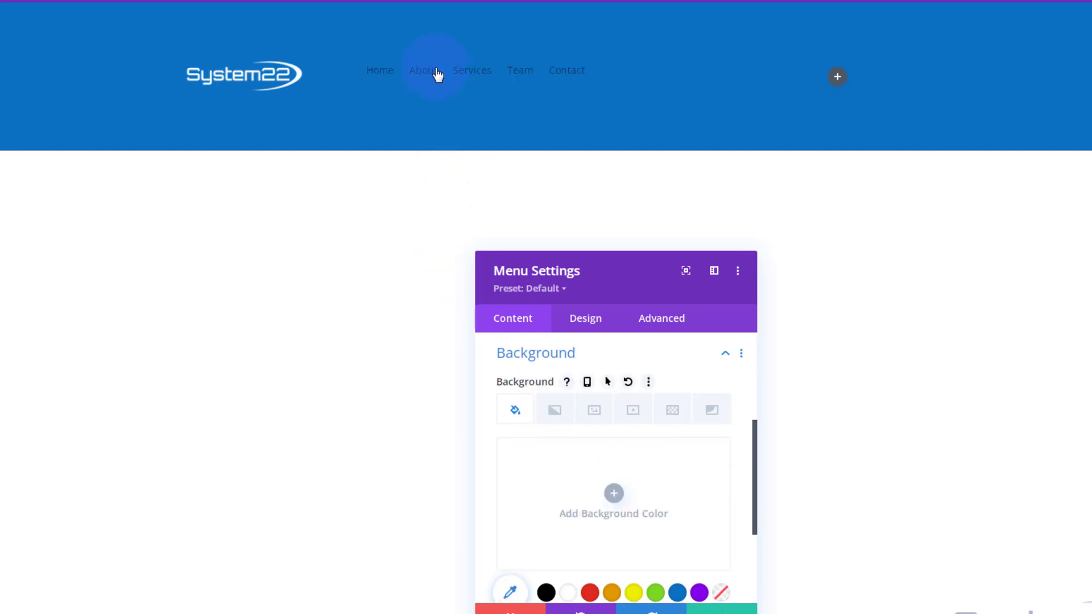
click(587, 320)
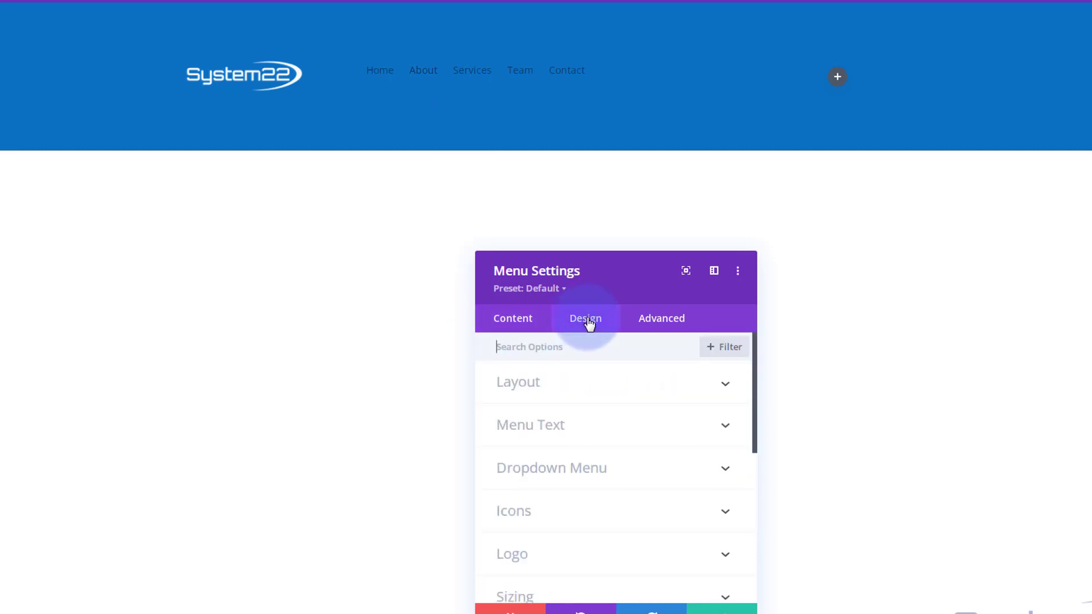
click(607, 426)
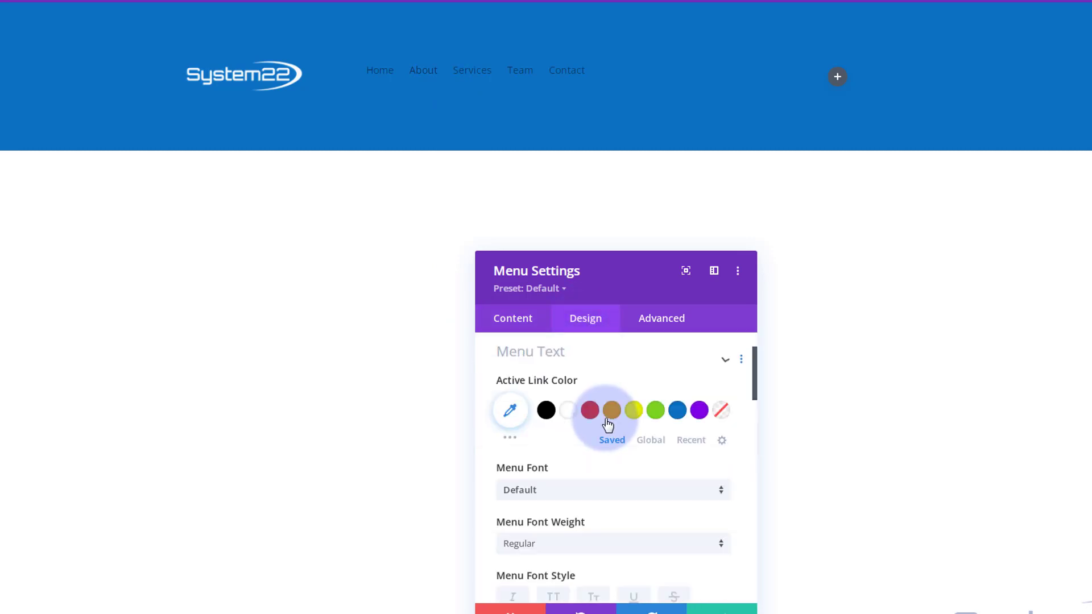
click(569, 415)
scroll(572, 443, down, 4)
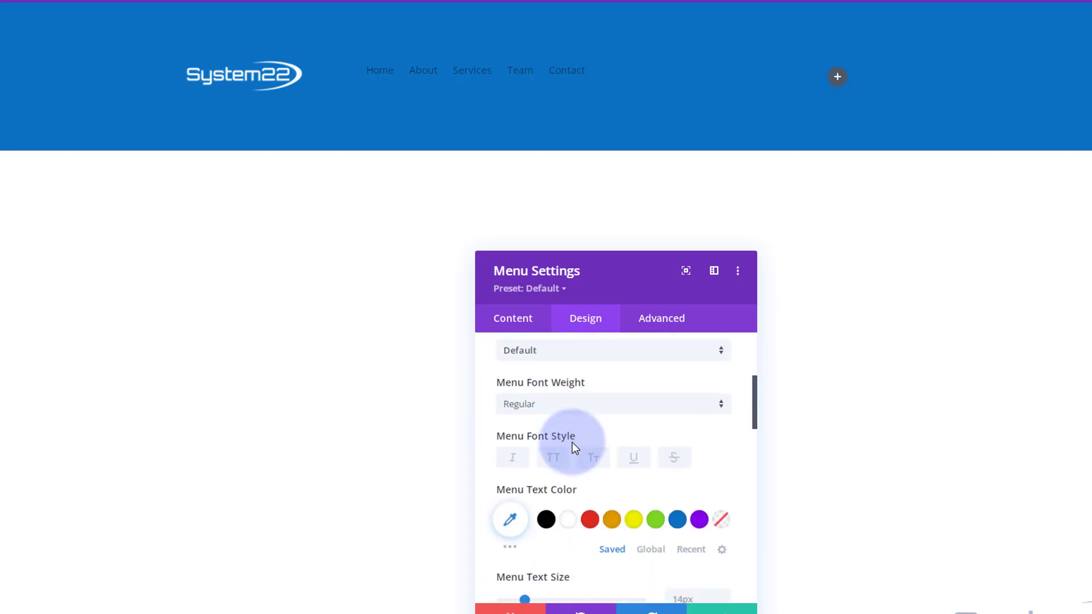
click(569, 454)
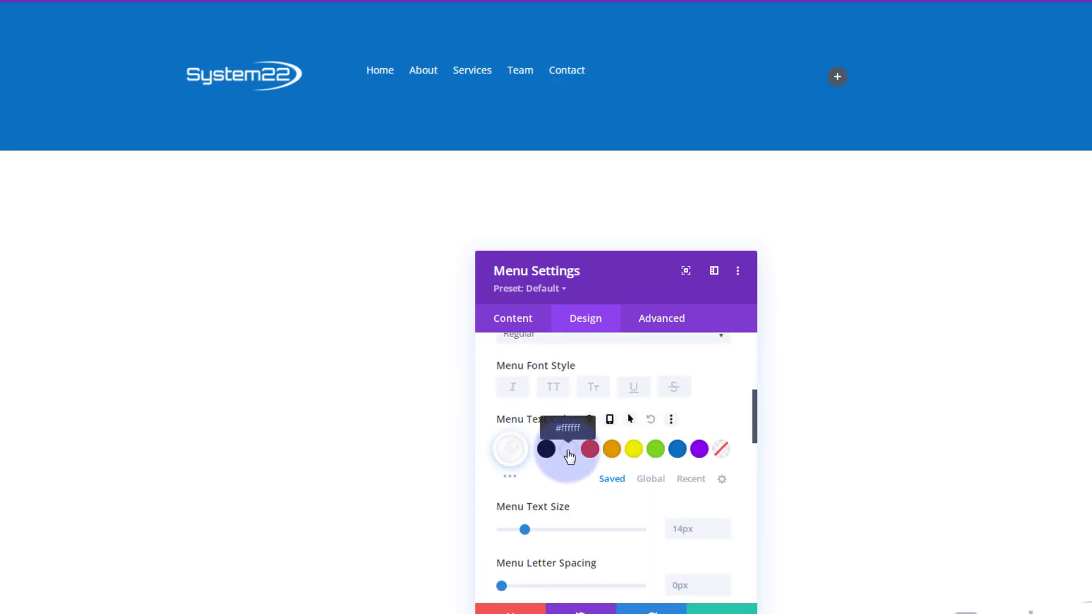
scroll(569, 455, down, 7)
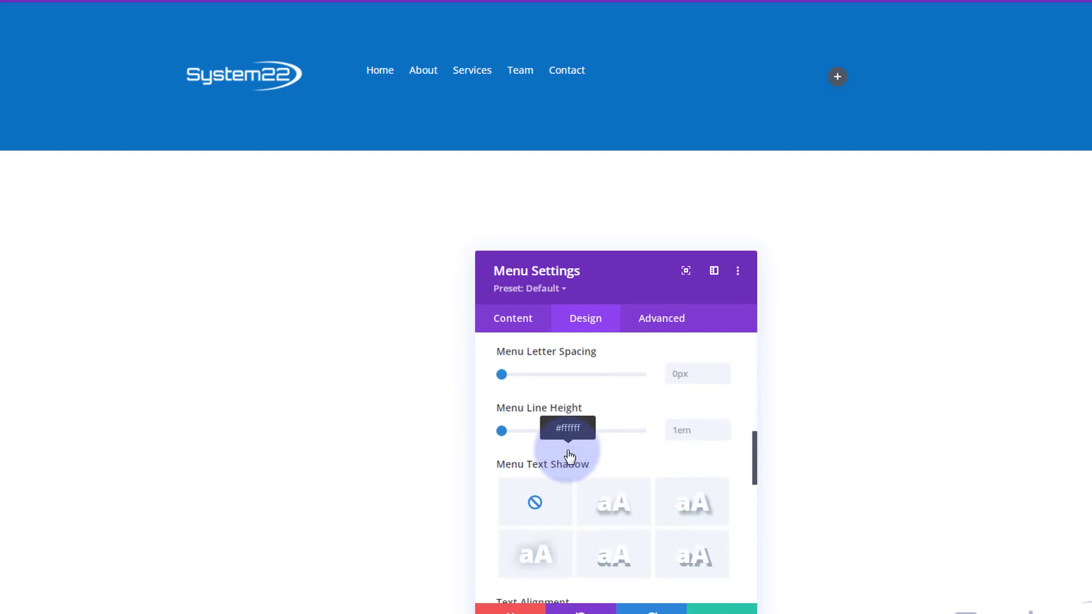
click(583, 485)
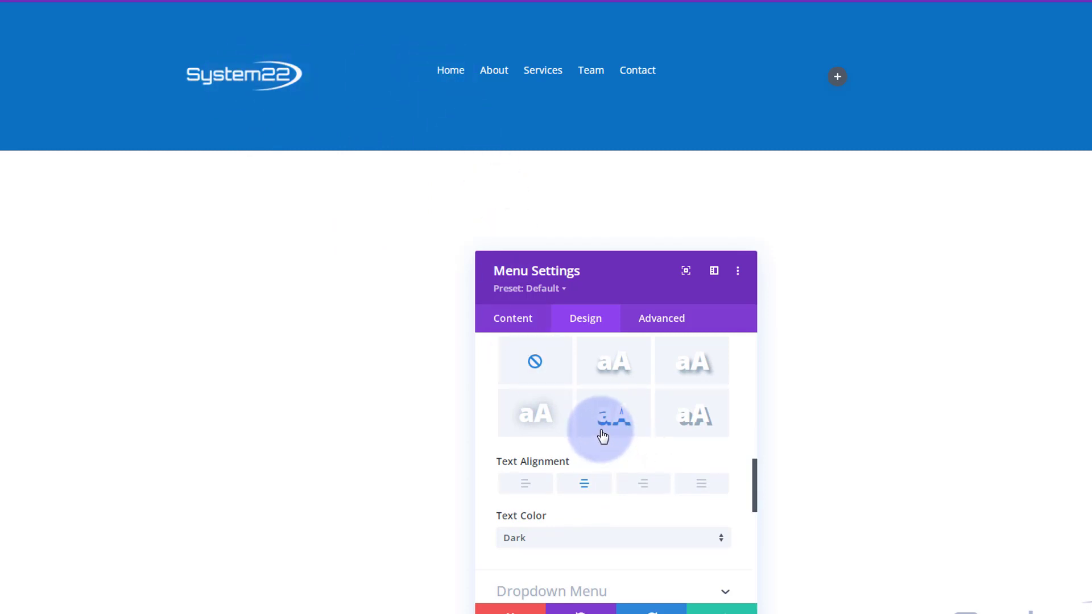
Give the menu 10px top padding and save its settings.
scroll(602, 435, down, 3)
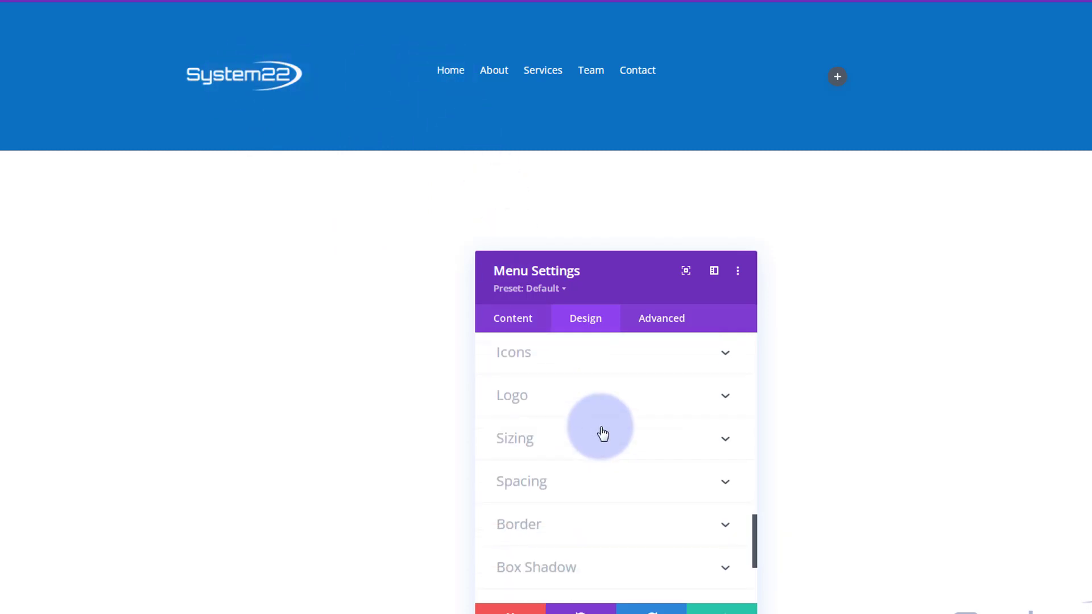
click(593, 480)
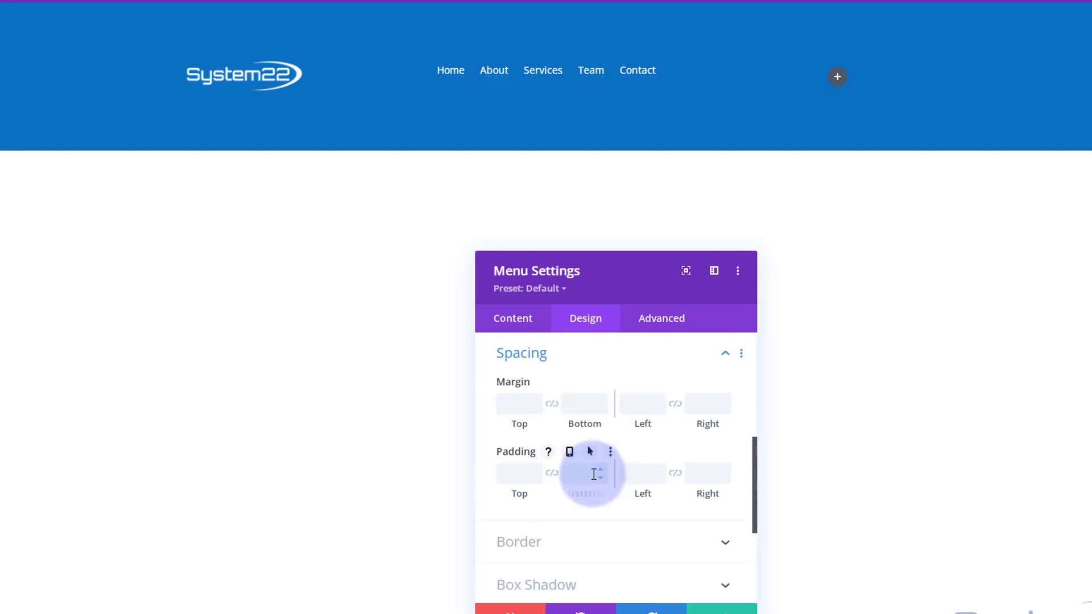
click(505, 474)
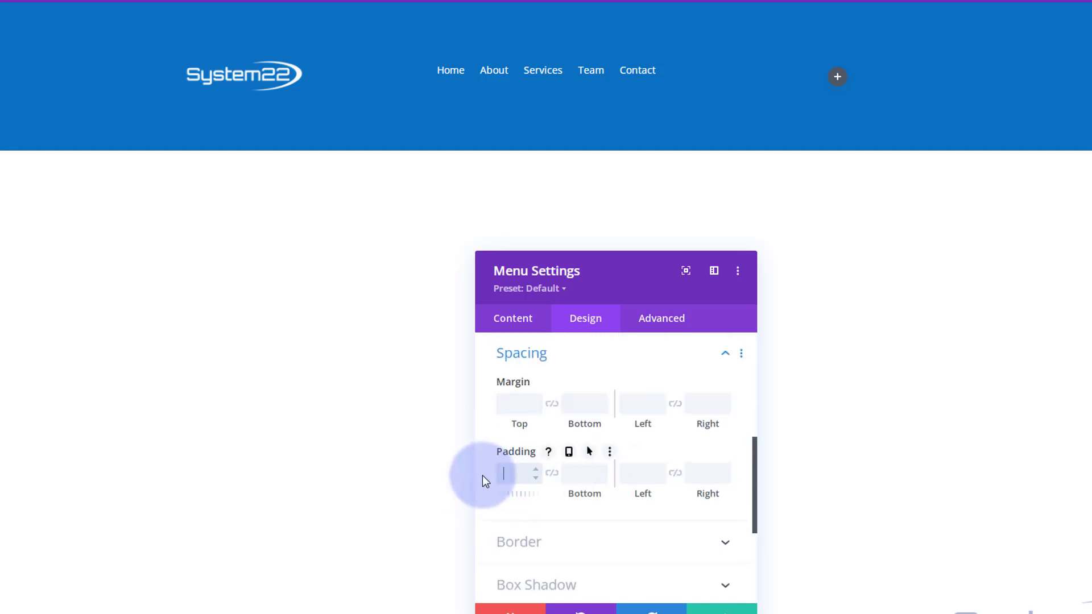
click(534, 470)
click(534, 469)
click(534, 469)
click(534, 470)
click(535, 470)
click(535, 470)
click(535, 469)
click(534, 470)
click(534, 470)
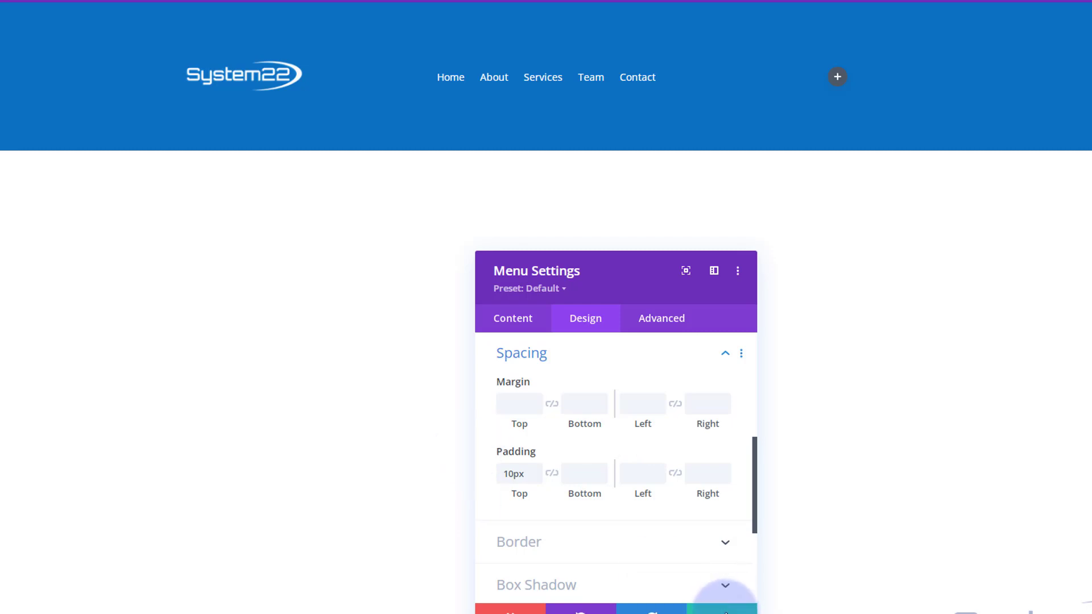
click(723, 607)
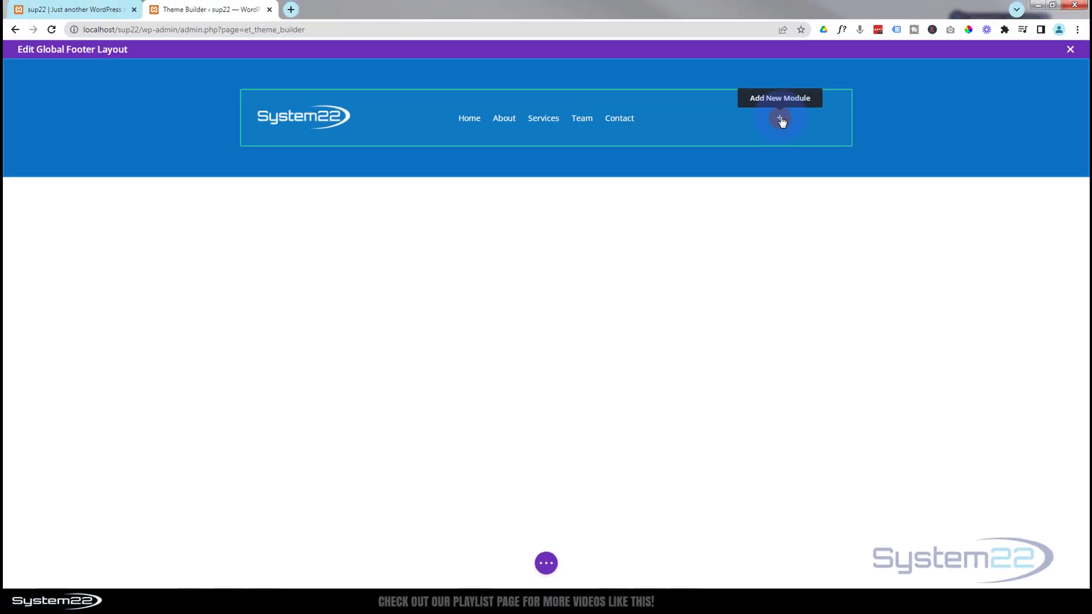
Open the WordPress Dashboard in a new tab from the live site.
click(71, 10)
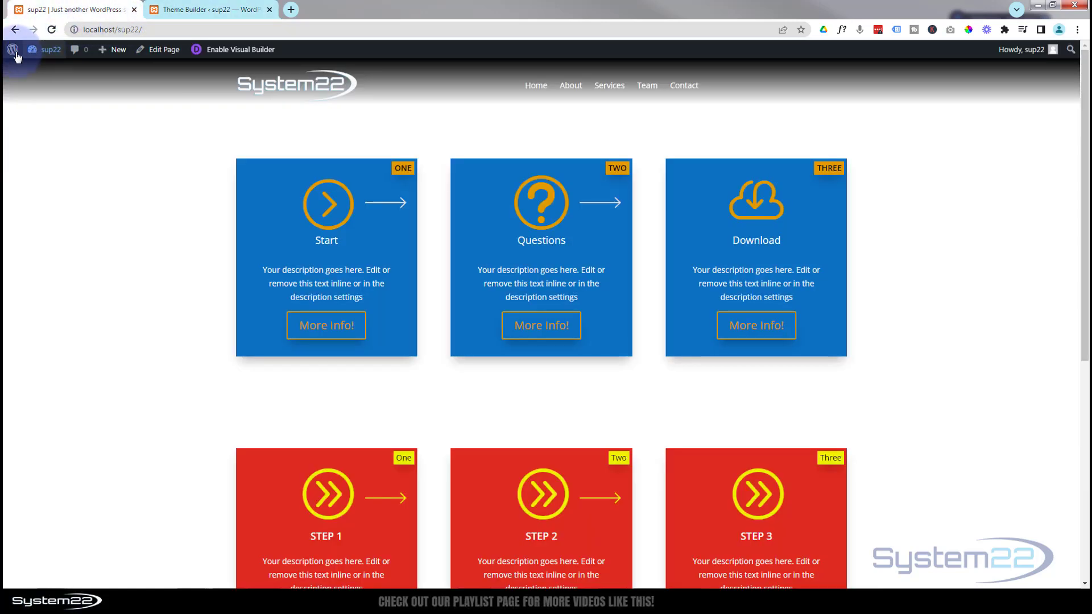
mouse_move(35, 52)
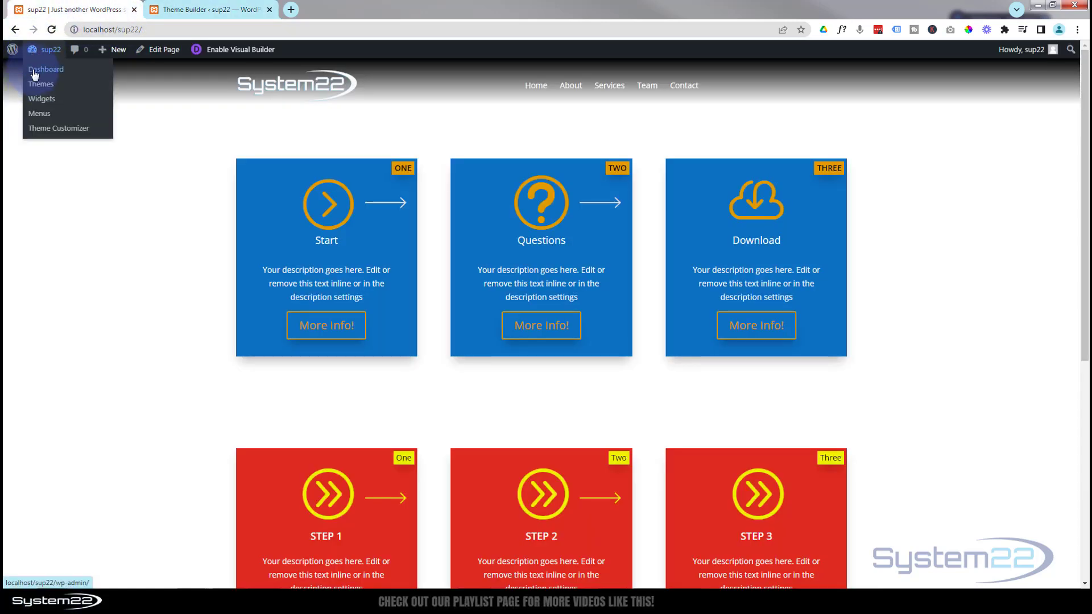
middle_click(34, 73)
click(224, 9)
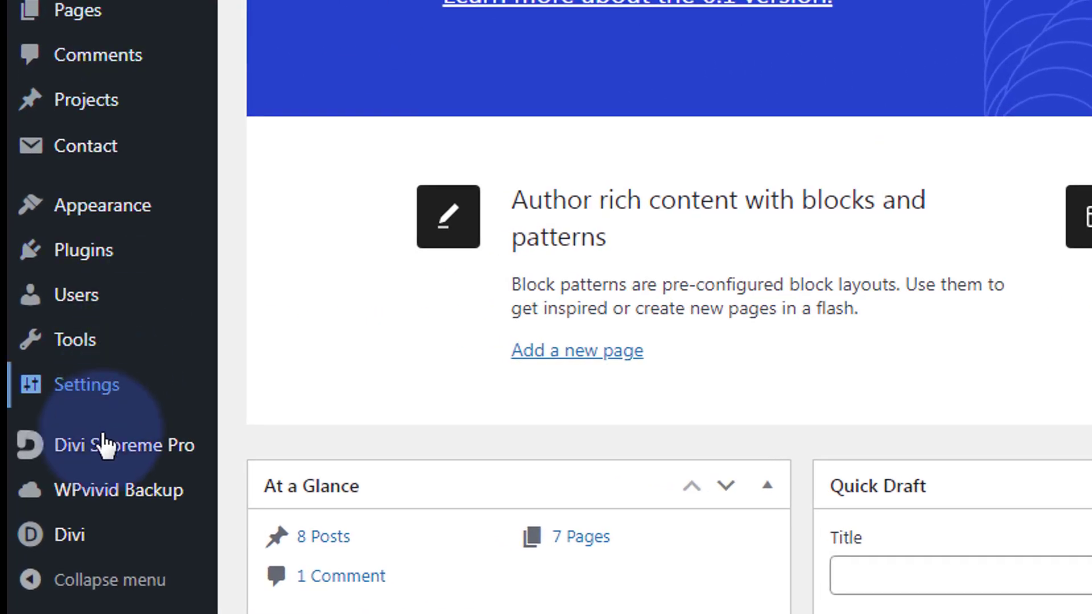
Save Divi Supreme Pro with Divi Popup, Readmore Content and Library Shortcodes enabled, then return to the footer.
mouse_move(52, 379)
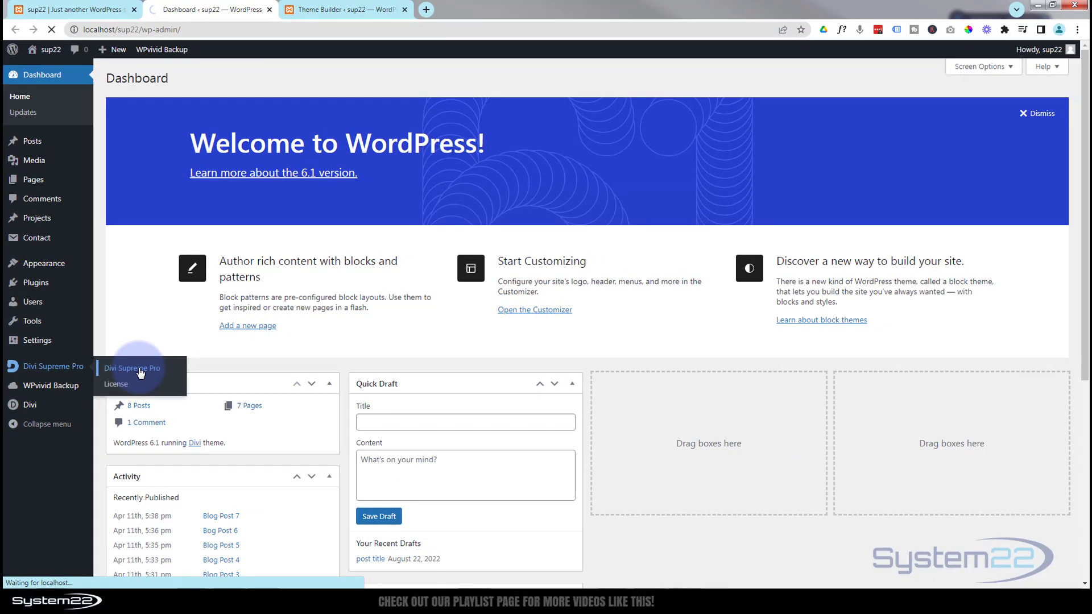
click(174, 386)
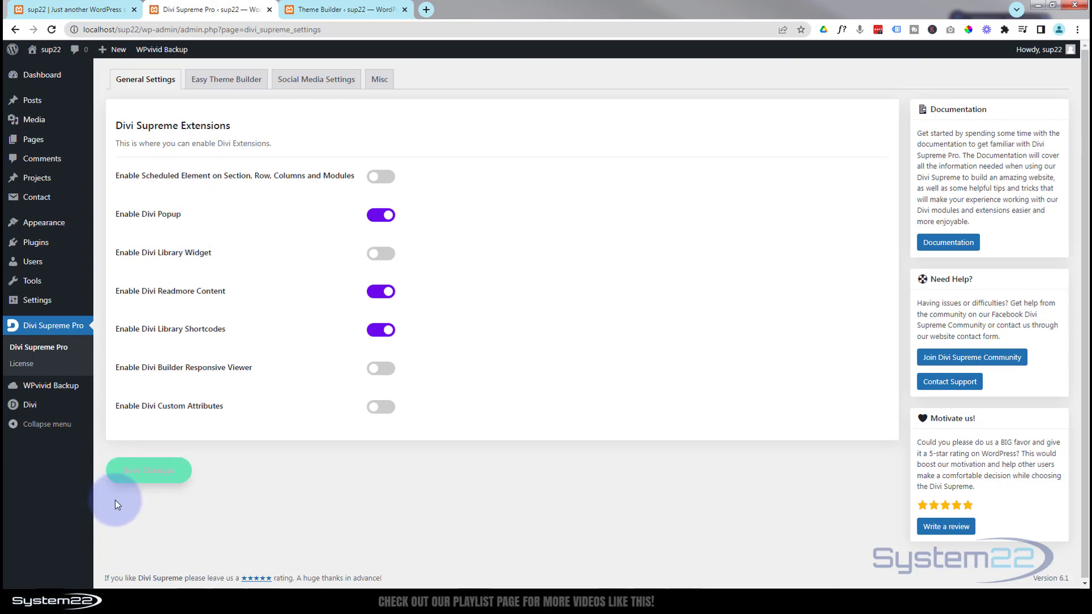
click(142, 473)
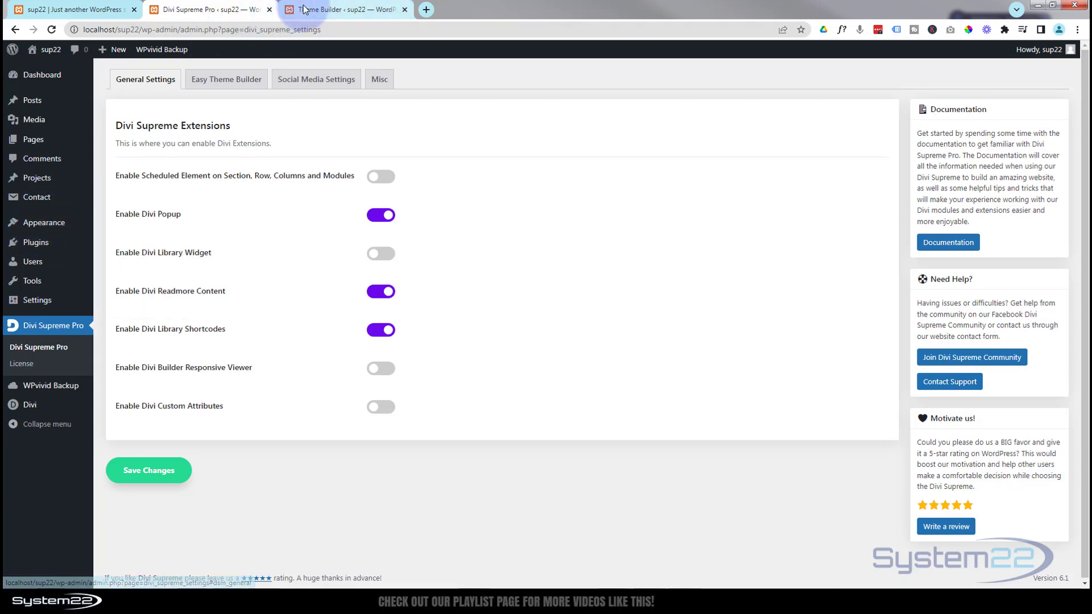
click(304, 10)
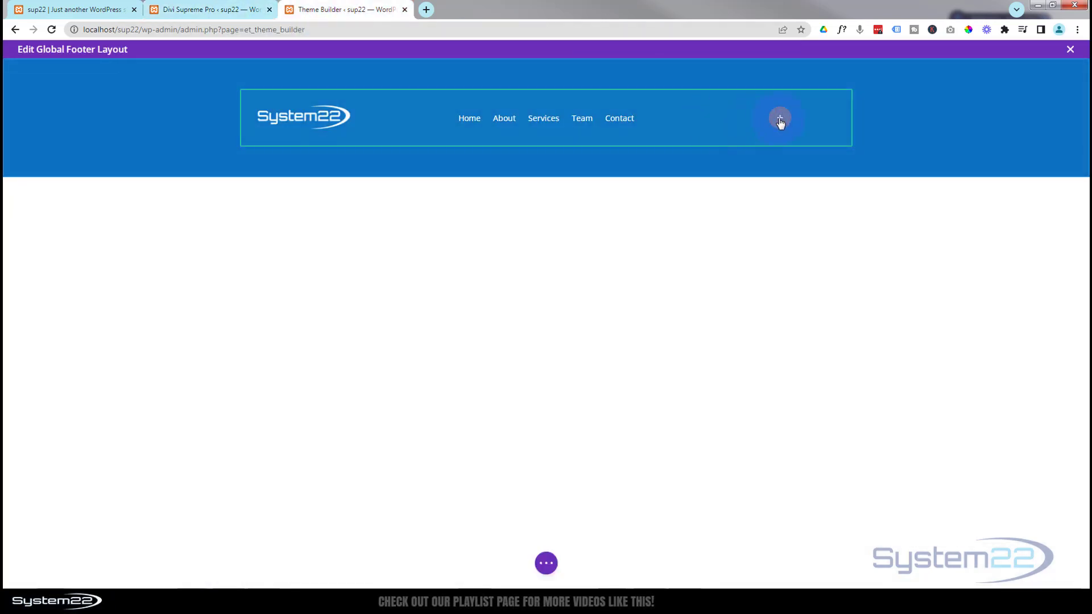
Insert a 'Click Here' button module in the footer's third column with centre button alignment.
click(779, 118)
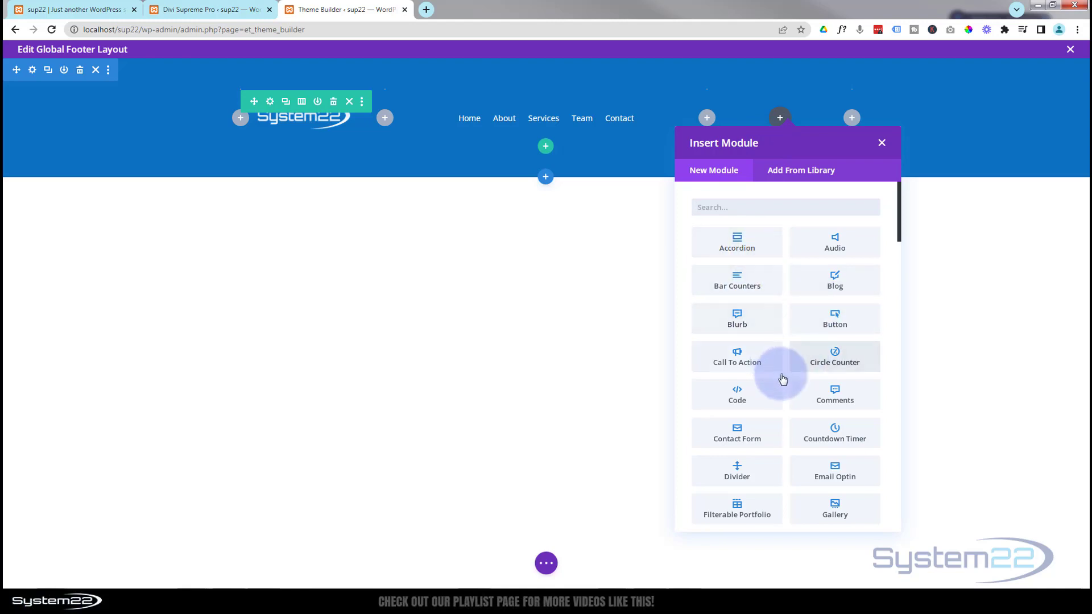
click(817, 327)
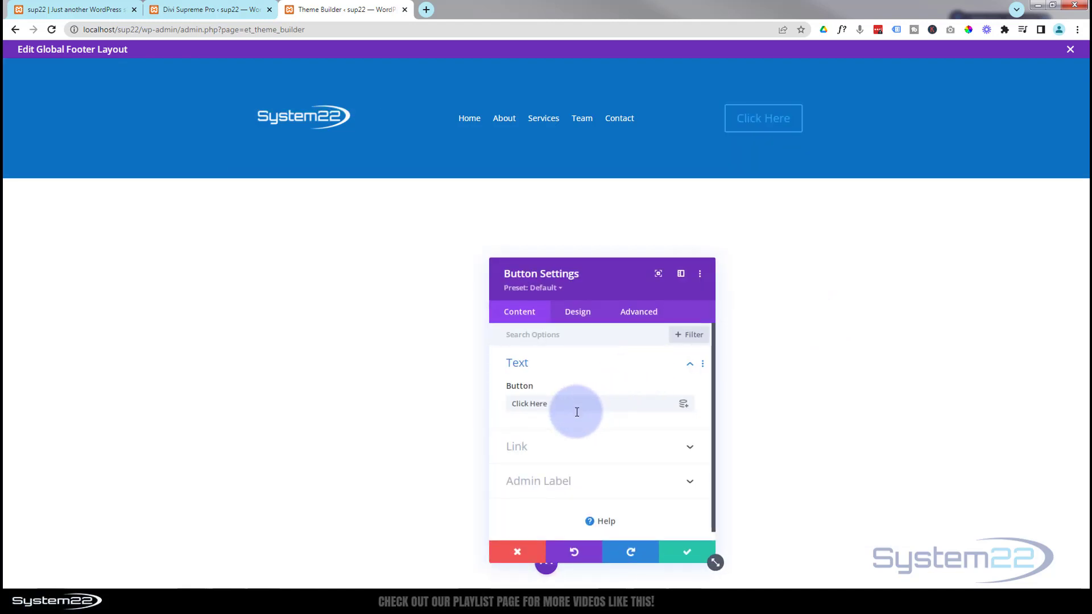
click(577, 406)
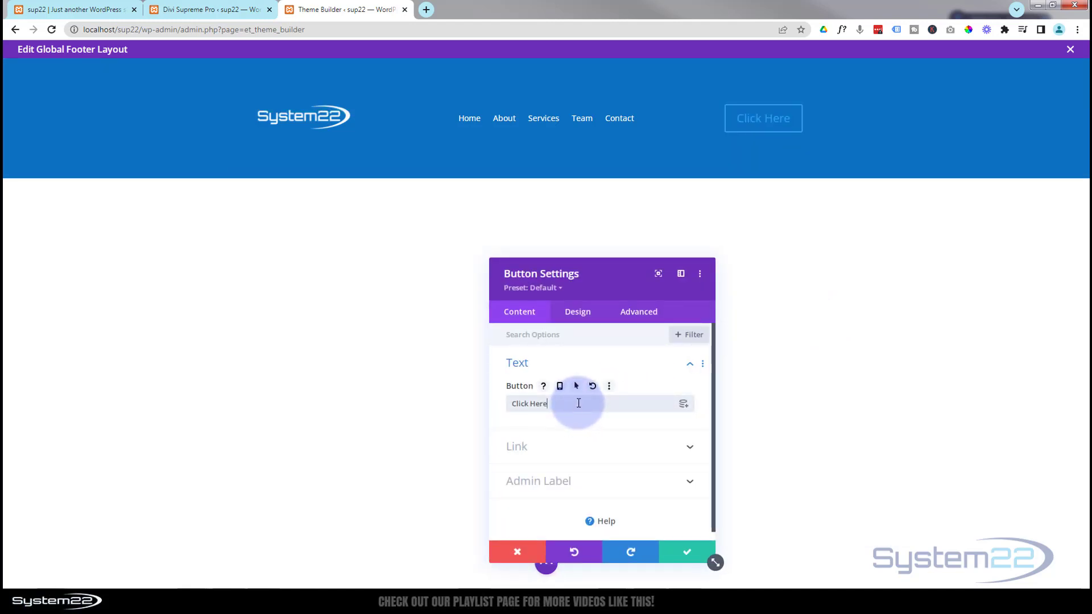
click(577, 312)
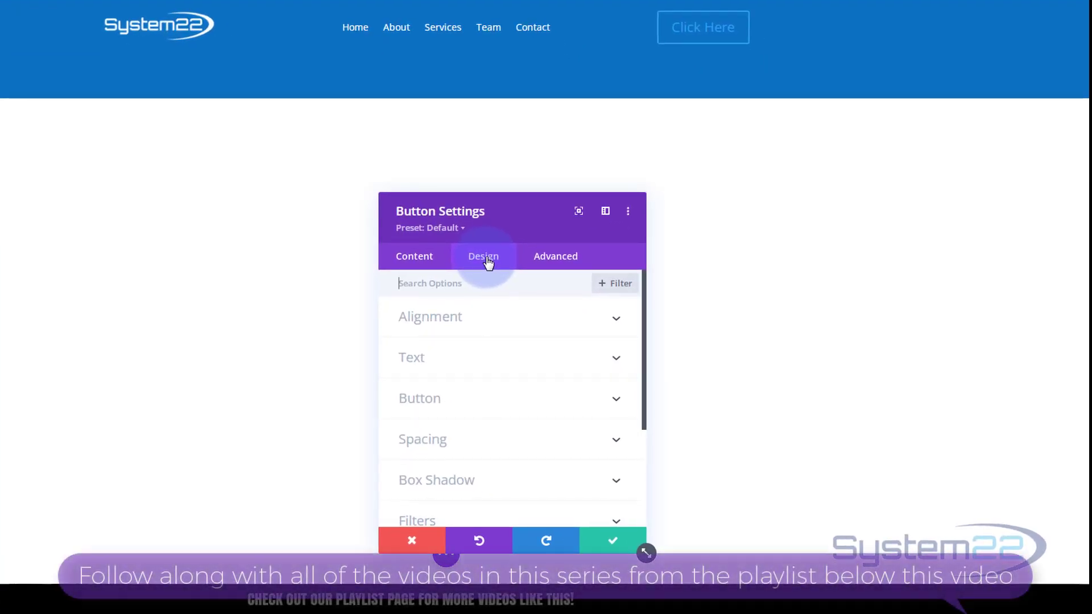
click(499, 296)
click(502, 321)
click(507, 369)
Enable custom button styles with white text, 0px border width and purple #8300e9 background.
scroll(510, 366, down, 3)
click(492, 322)
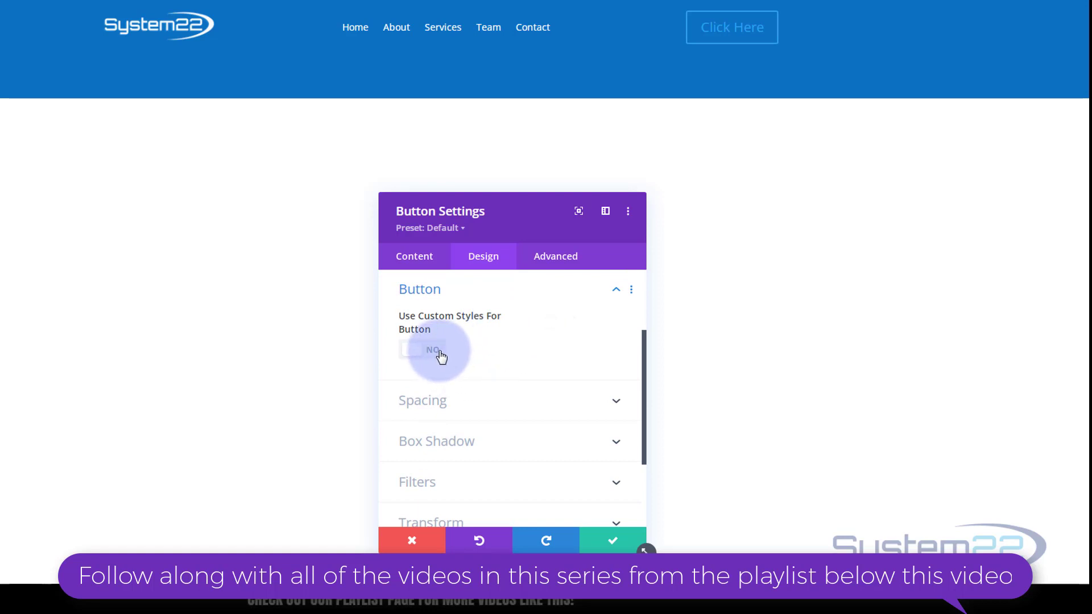
click(442, 353)
scroll(511, 352, down, 3)
click(467, 330)
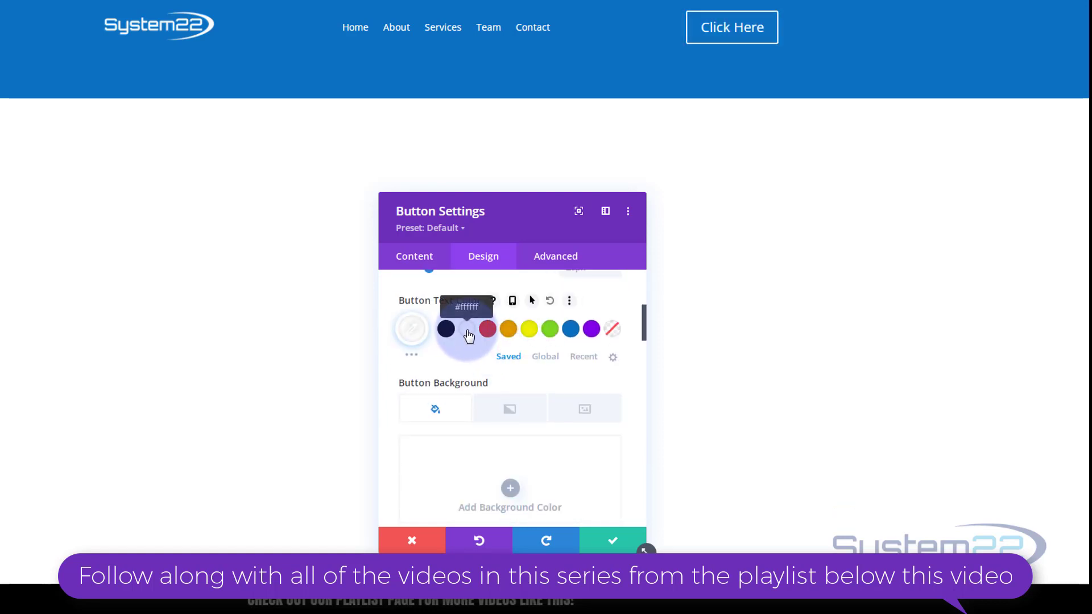
scroll(476, 347, down, 3)
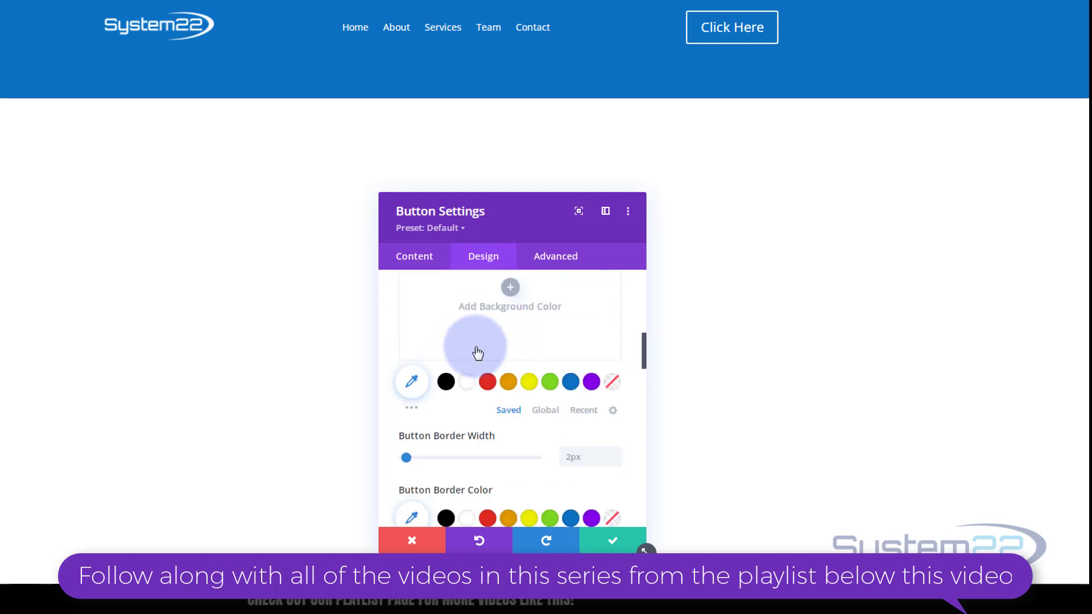
scroll(477, 354, down, 1)
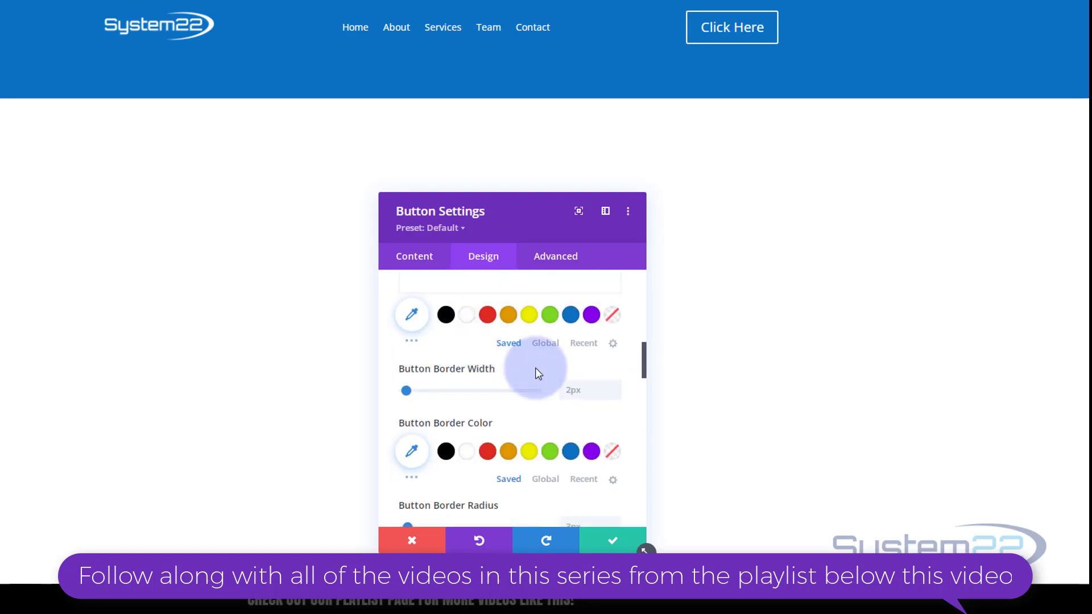
click(614, 395)
click(614, 395)
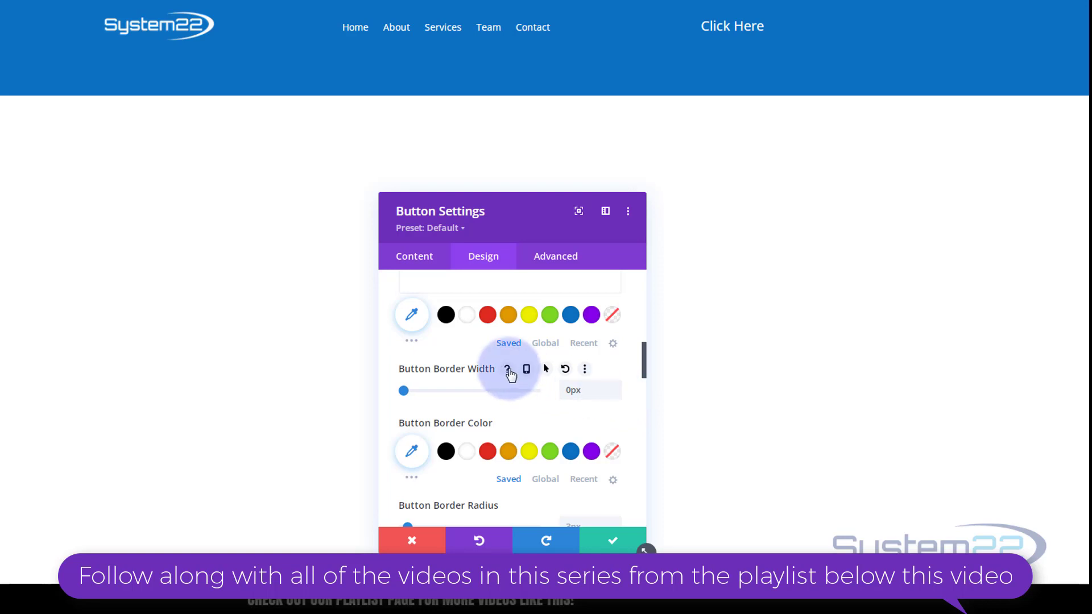
scroll(509, 369, down, 2)
scroll(509, 369, up, 3)
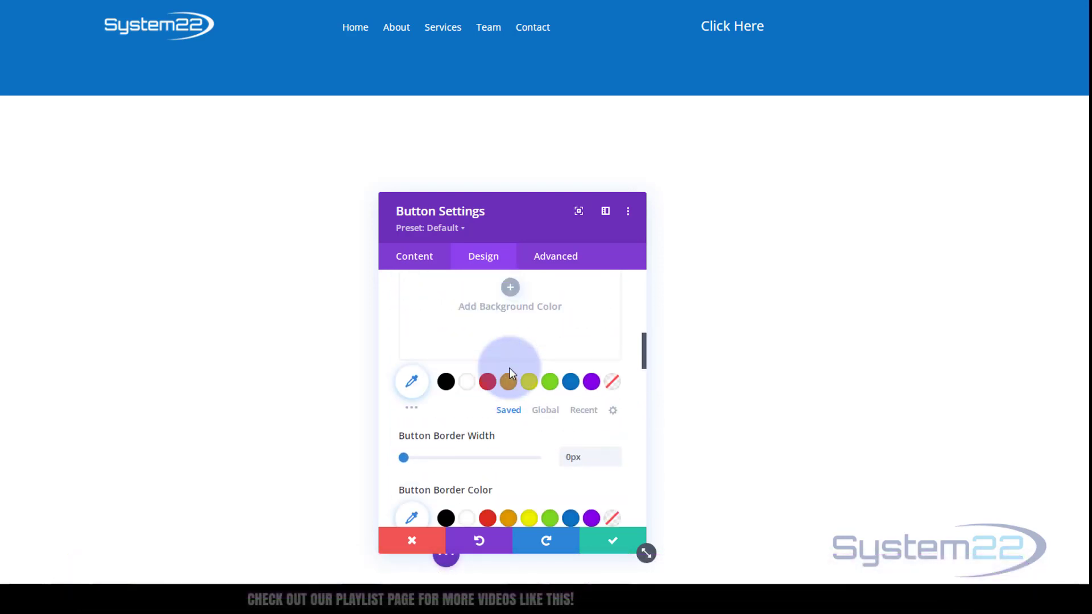
click(590, 384)
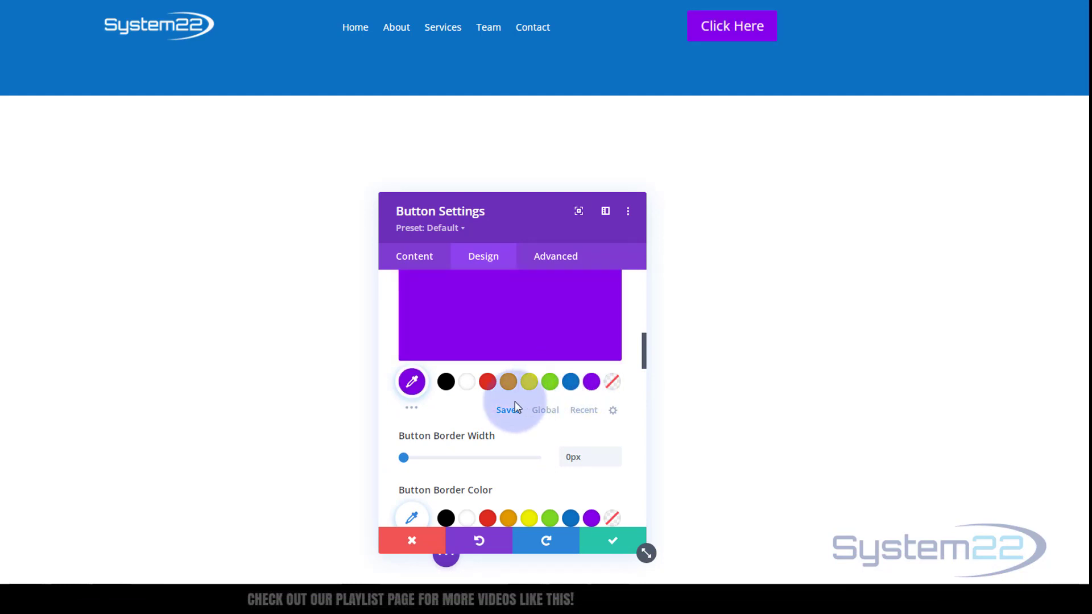
Give the button a red #e02b20 hover background while its normal background stays purple.
scroll(472, 430, up, 2)
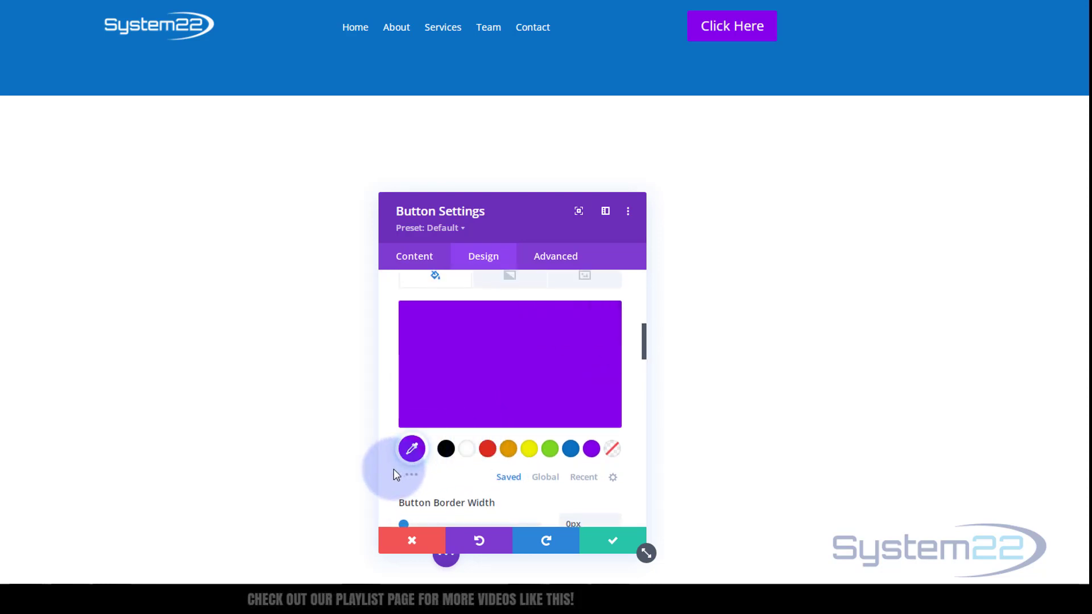
scroll(391, 469, up, 2)
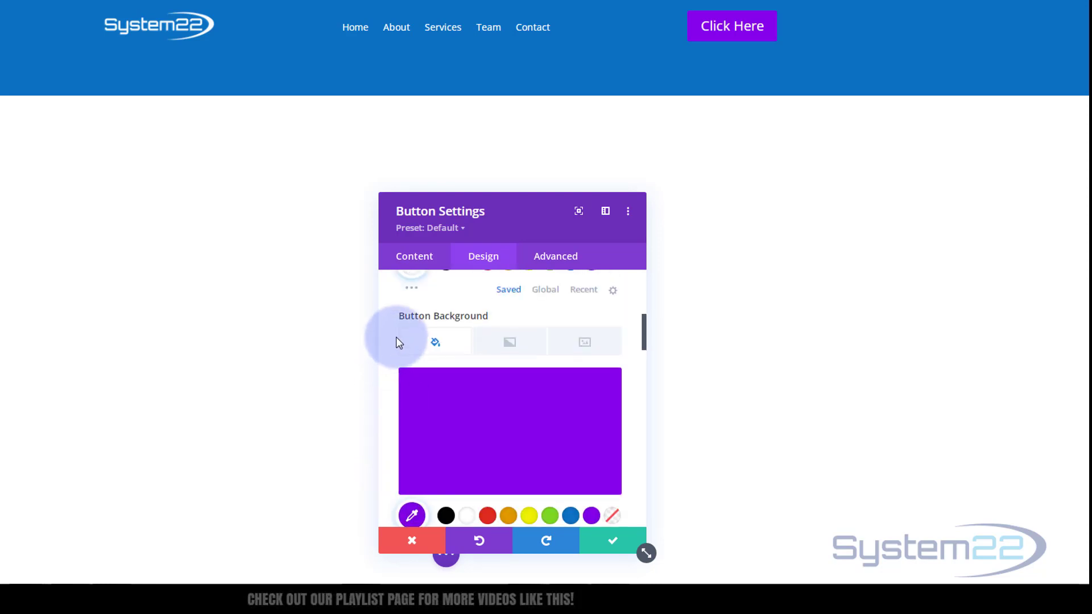
mouse_move(470, 311)
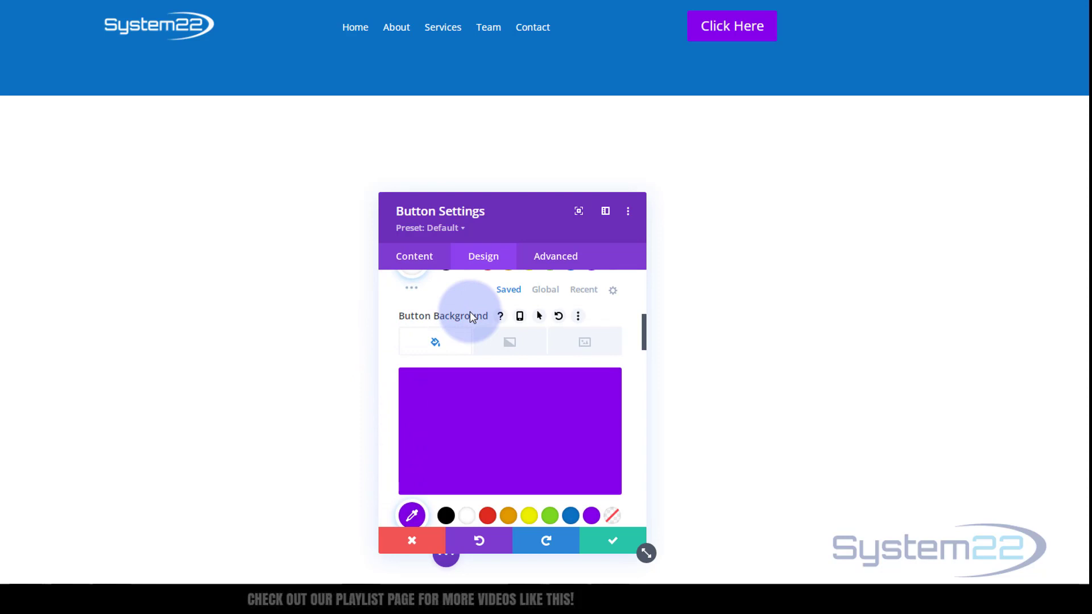
click(539, 318)
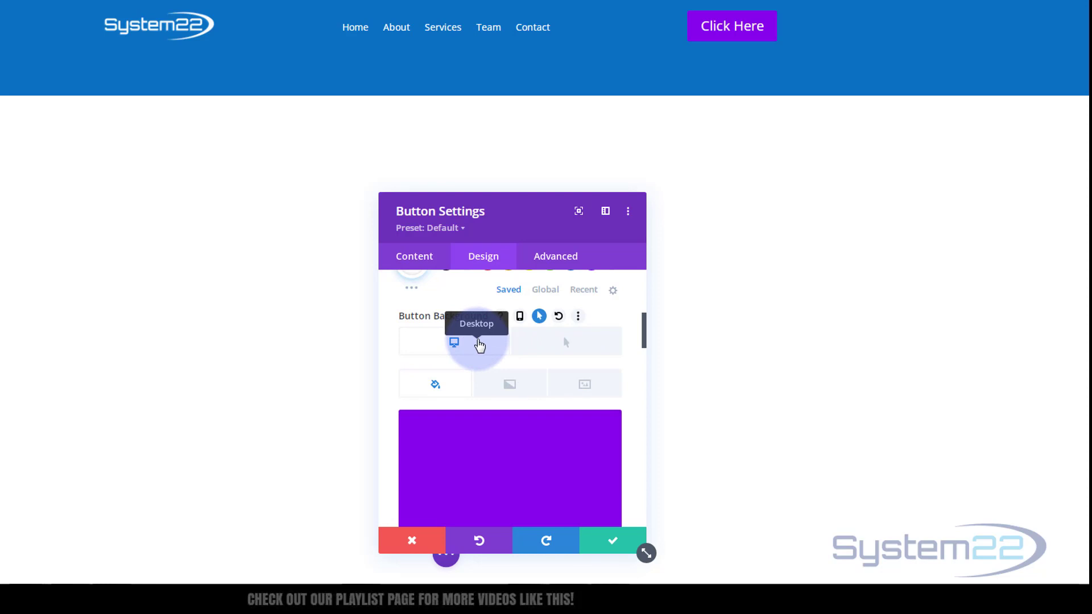
click(554, 348)
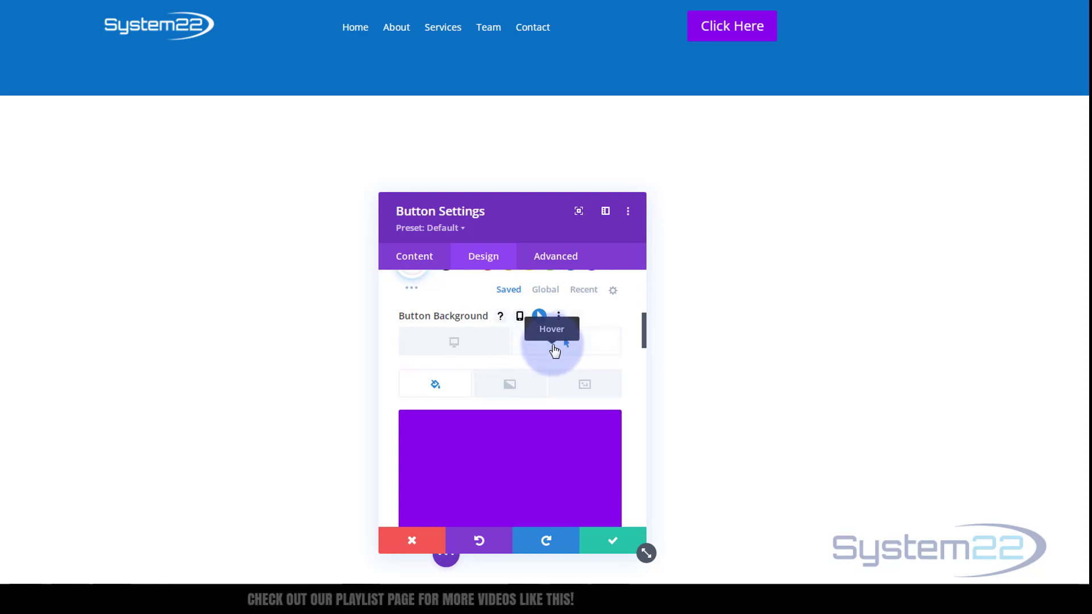
scroll(546, 358, down, 3)
click(487, 424)
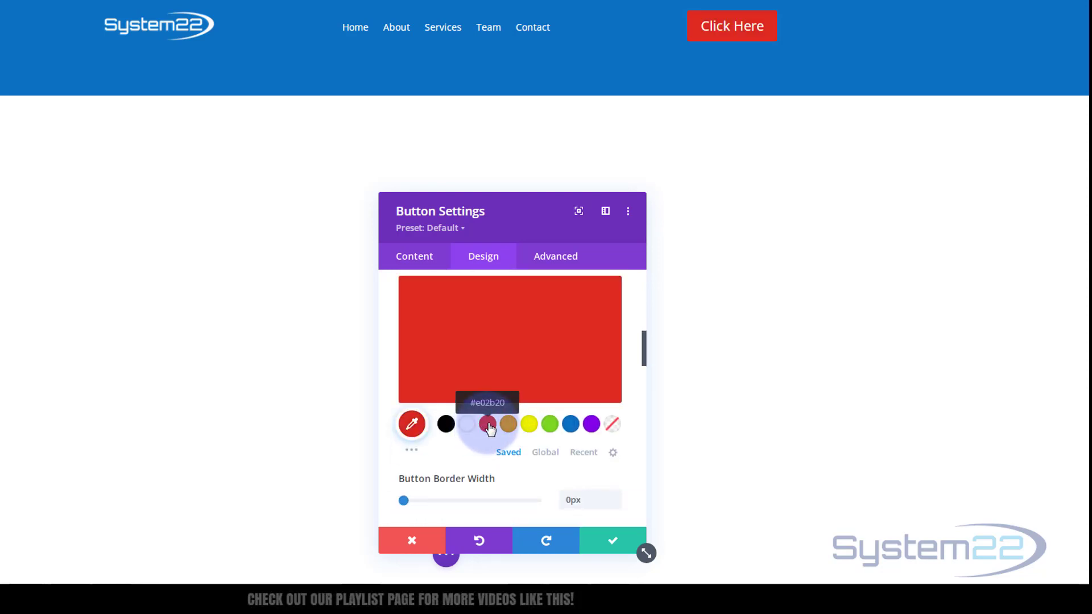
scroll(489, 427, up, 3)
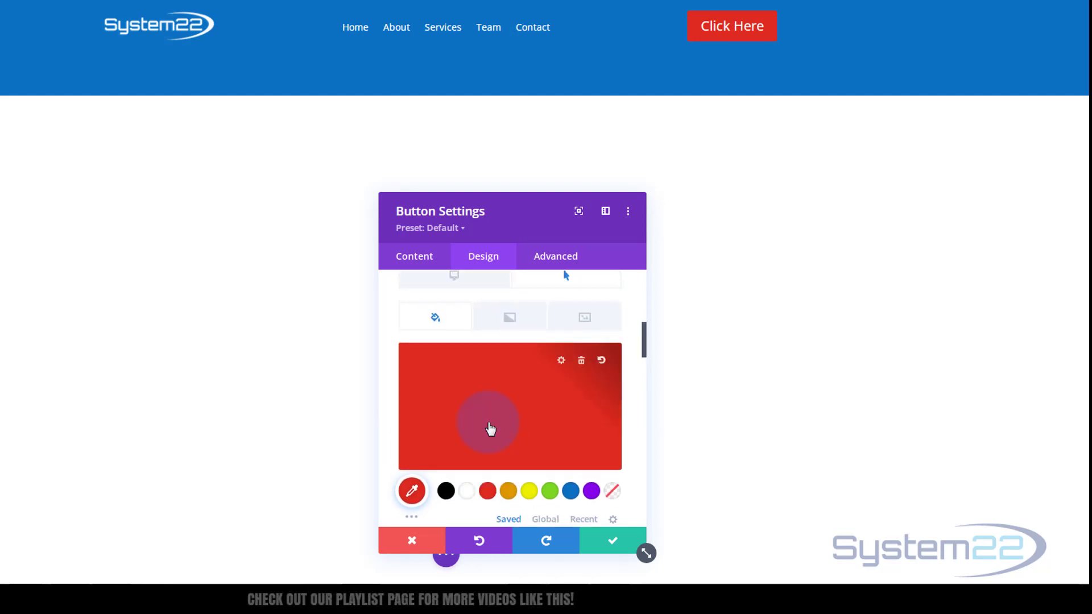
click(458, 408)
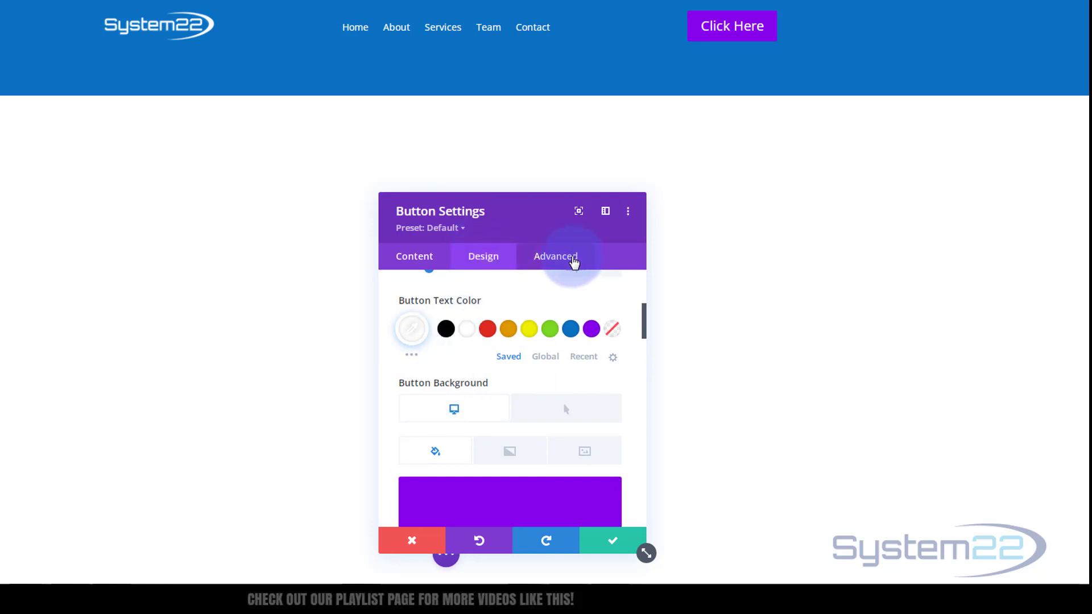
Expand the button's Advanced Visibility settings to reach the Use Popup option.
click(573, 261)
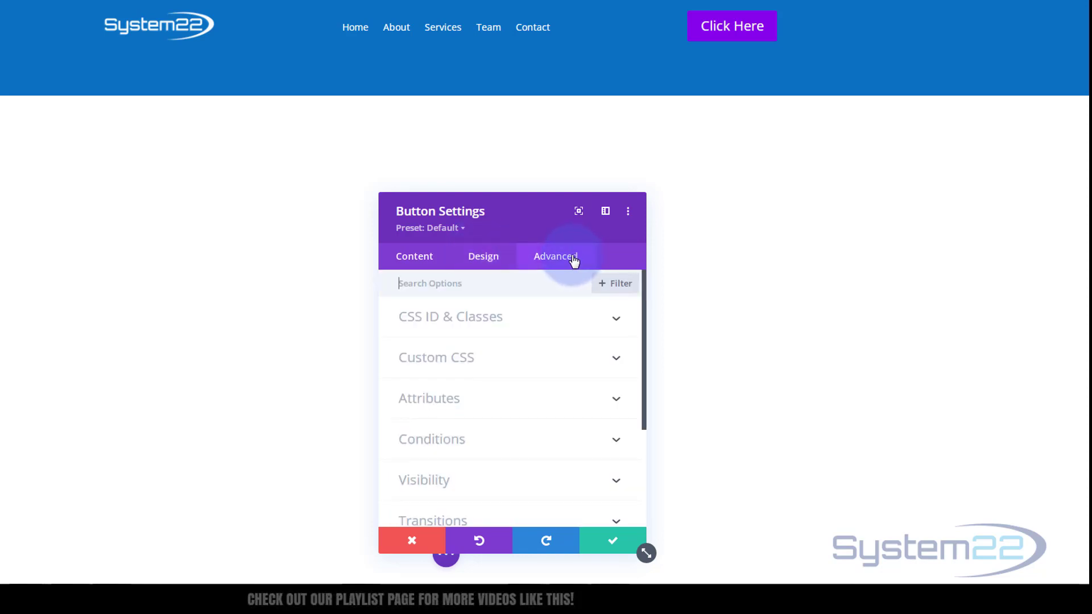
click(467, 480)
scroll(516, 375, down, 3)
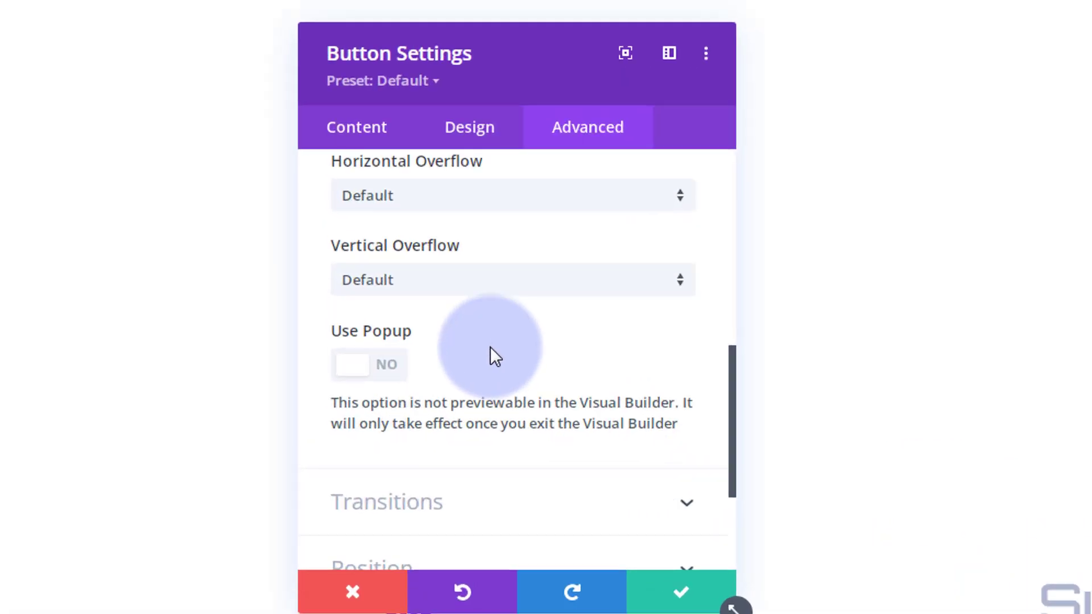
mouse_move(344, 344)
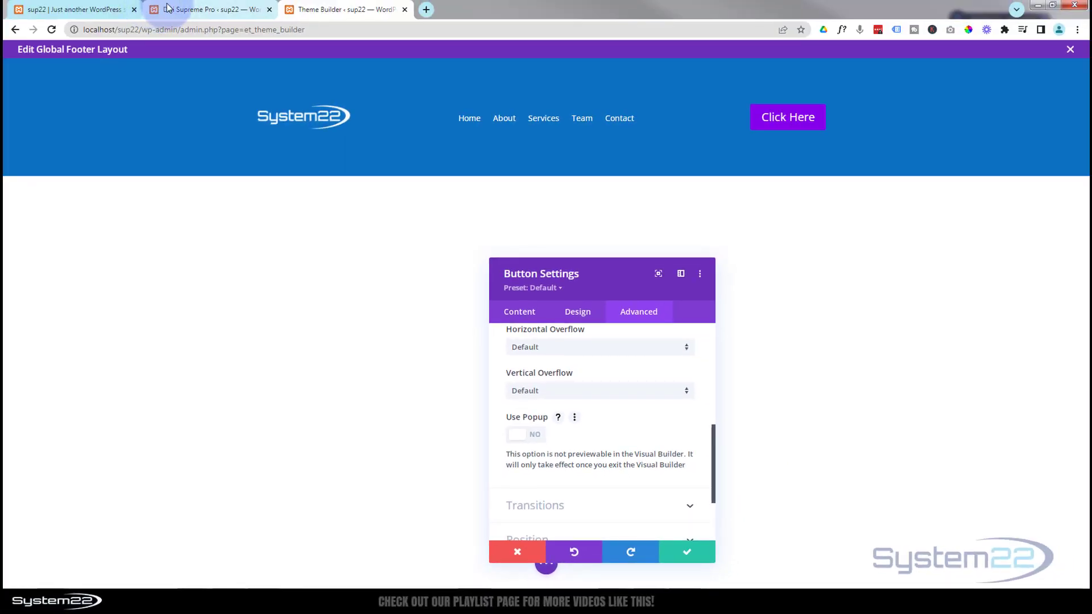
Confirm Divi Popup is enabled in the Divi Supreme Pro tab, then return to the builder.
mouse_move(196, 12)
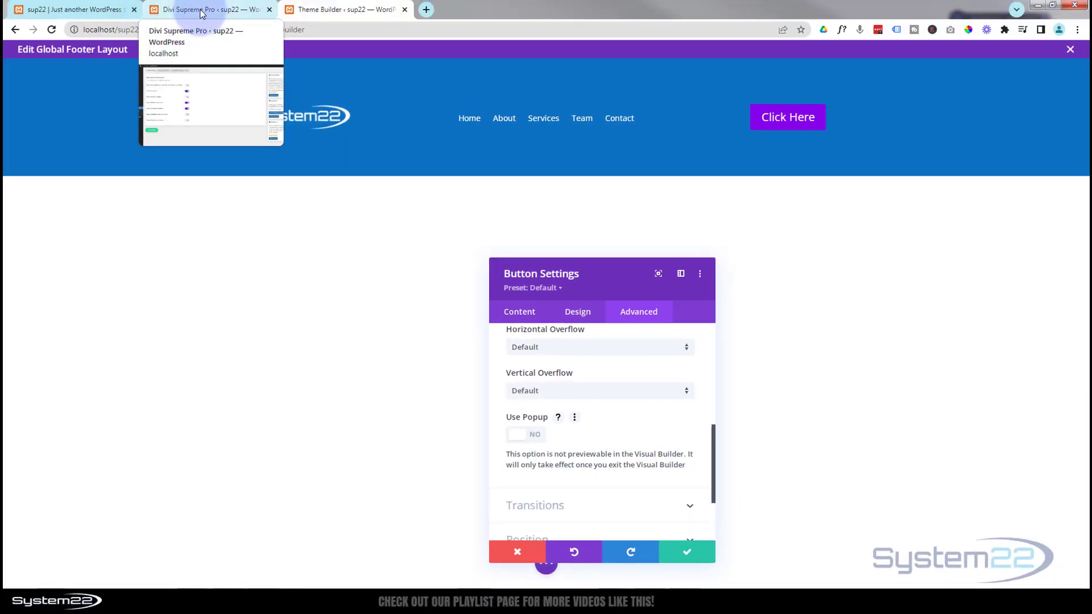
click(199, 12)
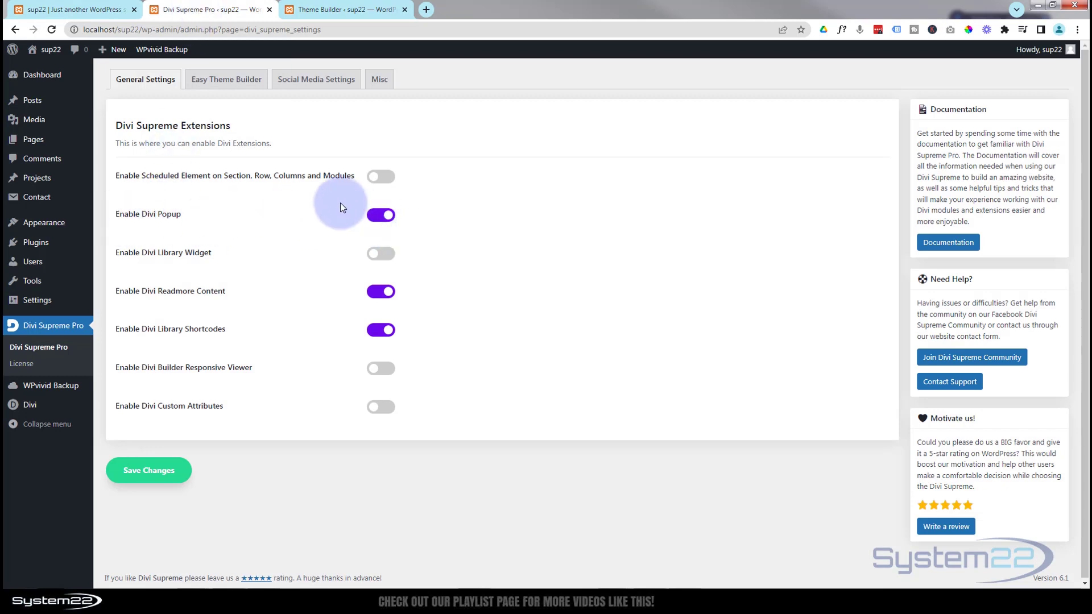
click(364, 10)
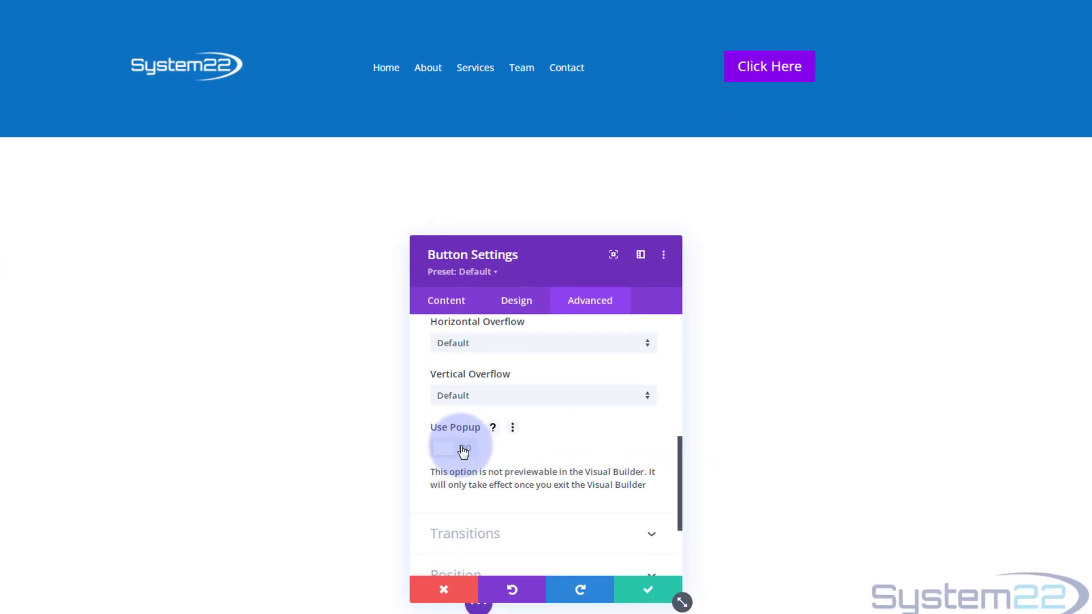
Turn on Use Popup for the button and select the popcf Divi Library layout.
click(465, 451)
scroll(534, 449, down, 3)
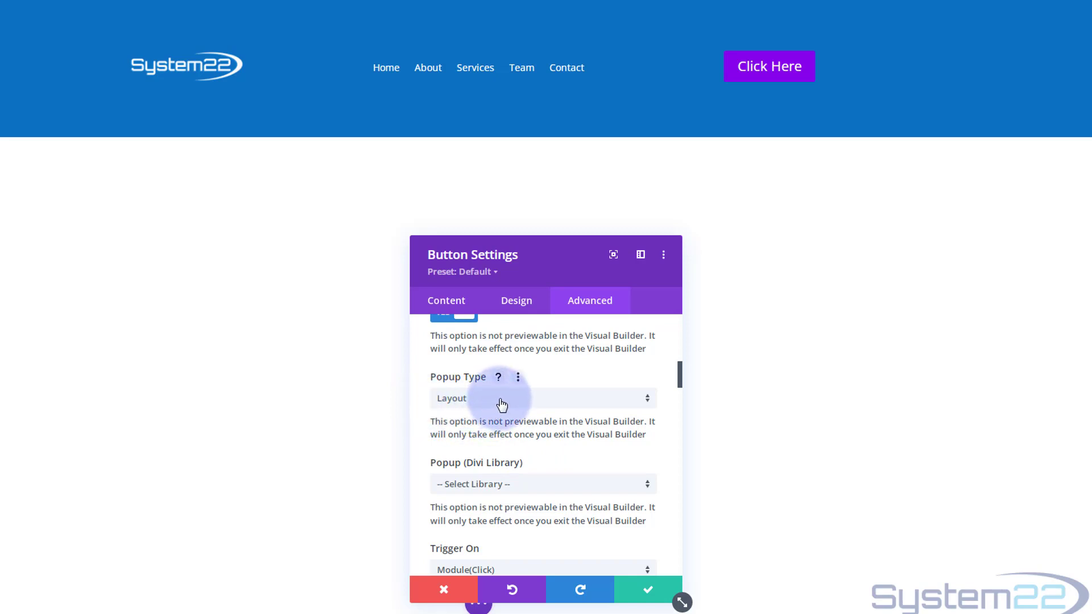
scroll(501, 404, down, 1)
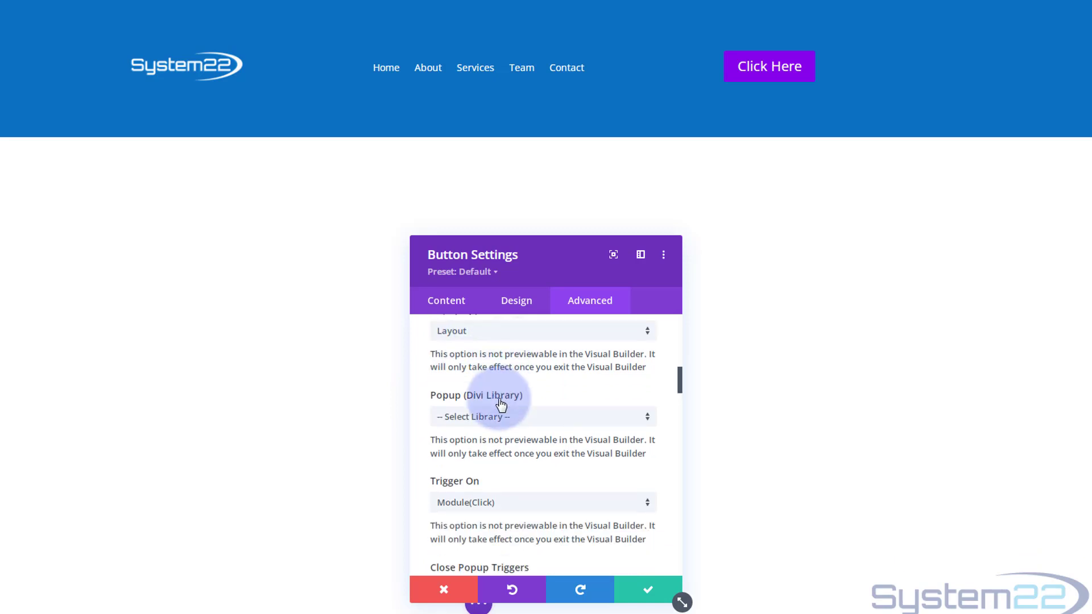
click(556, 423)
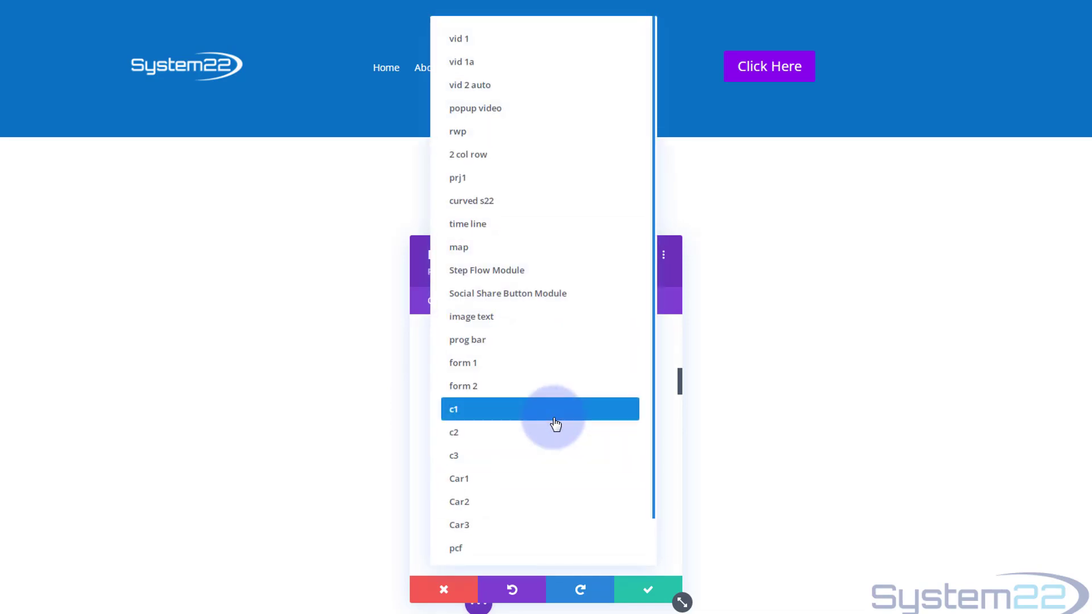
scroll(556, 423, down, 1)
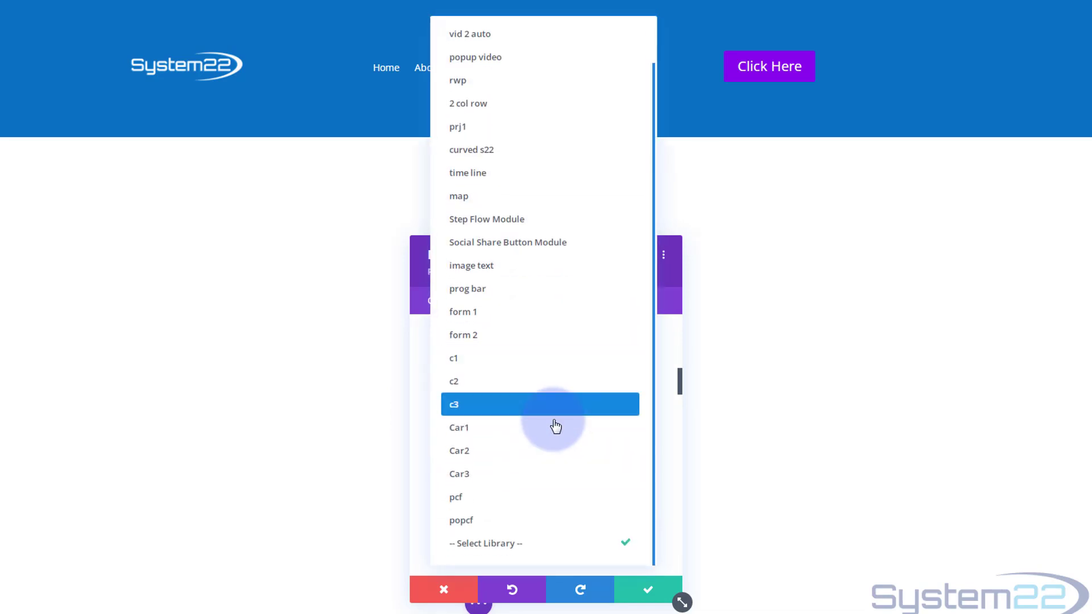
click(463, 523)
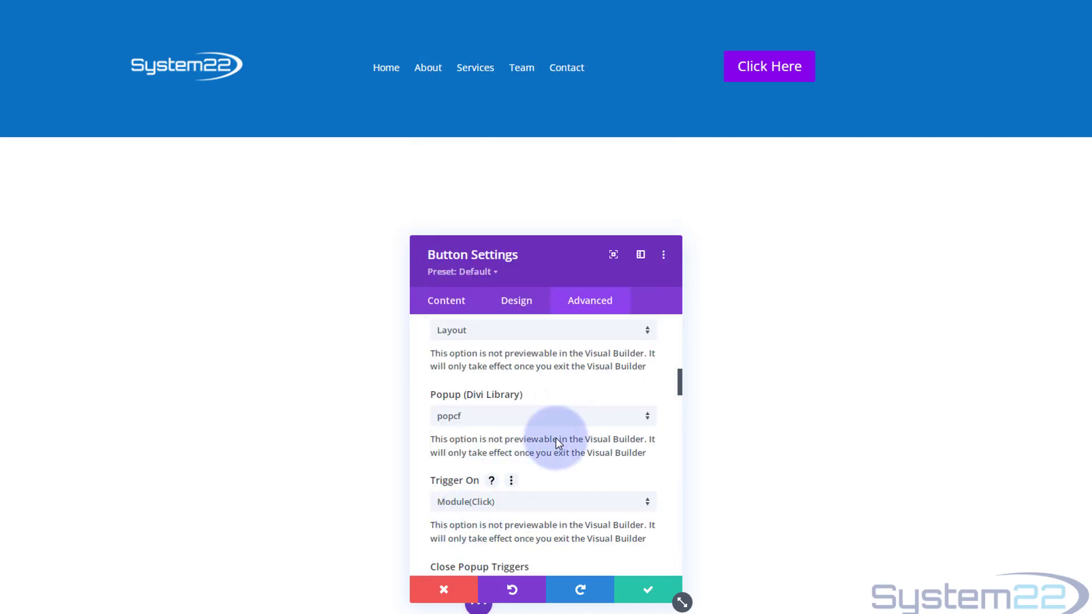
scroll(557, 441, down, 2)
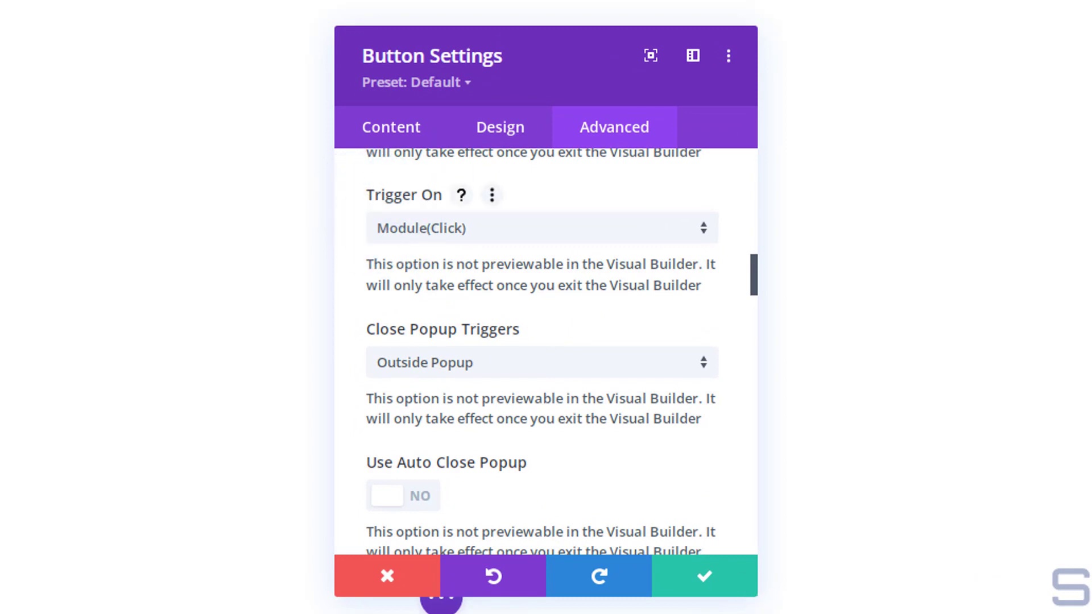
click(540, 234)
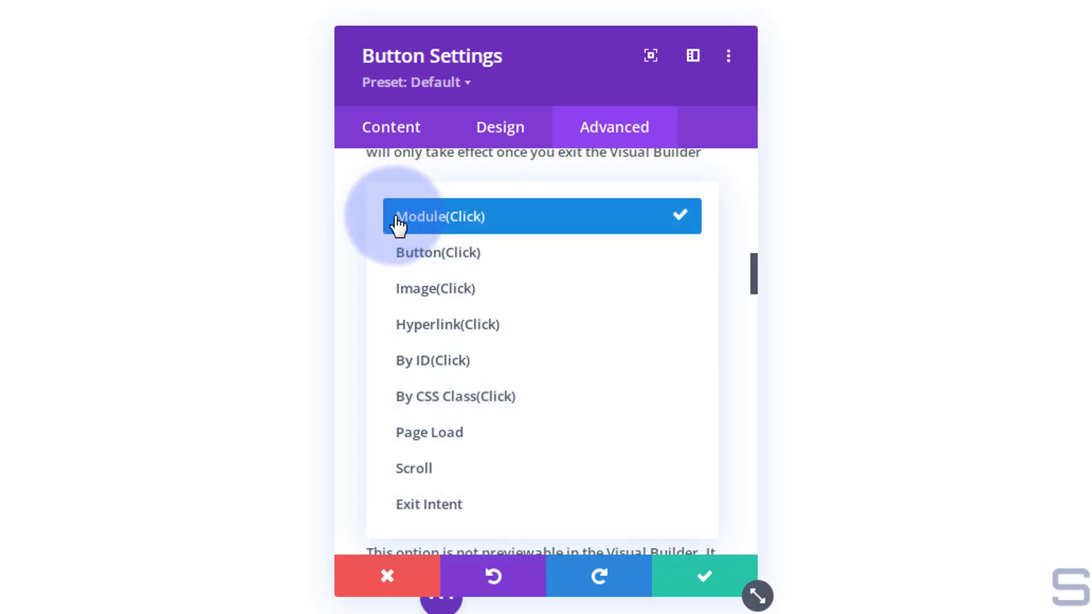
click(422, 220)
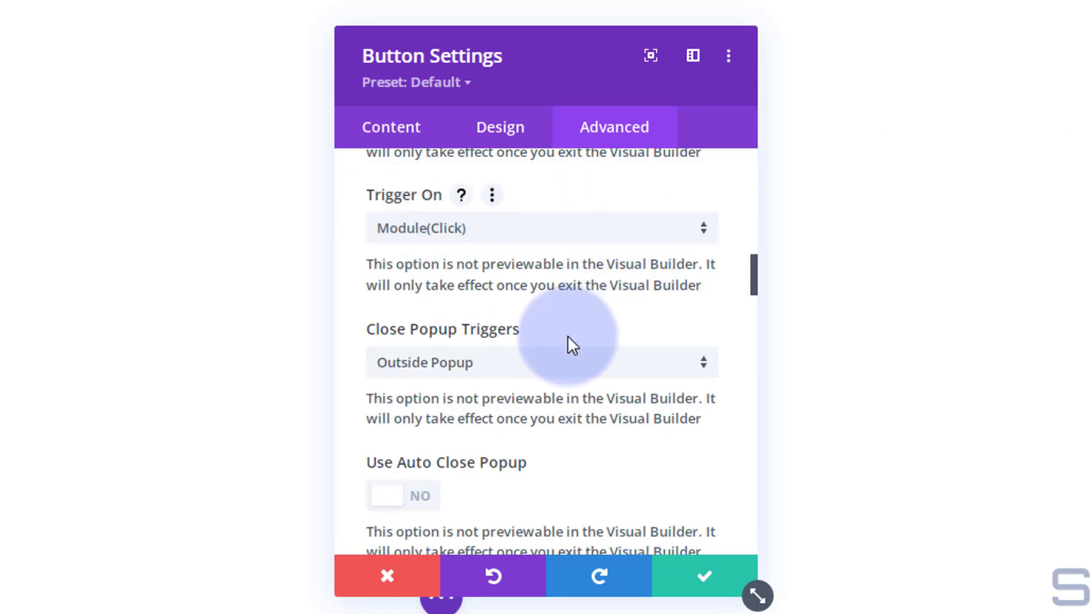
scroll(577, 329, down, 2)
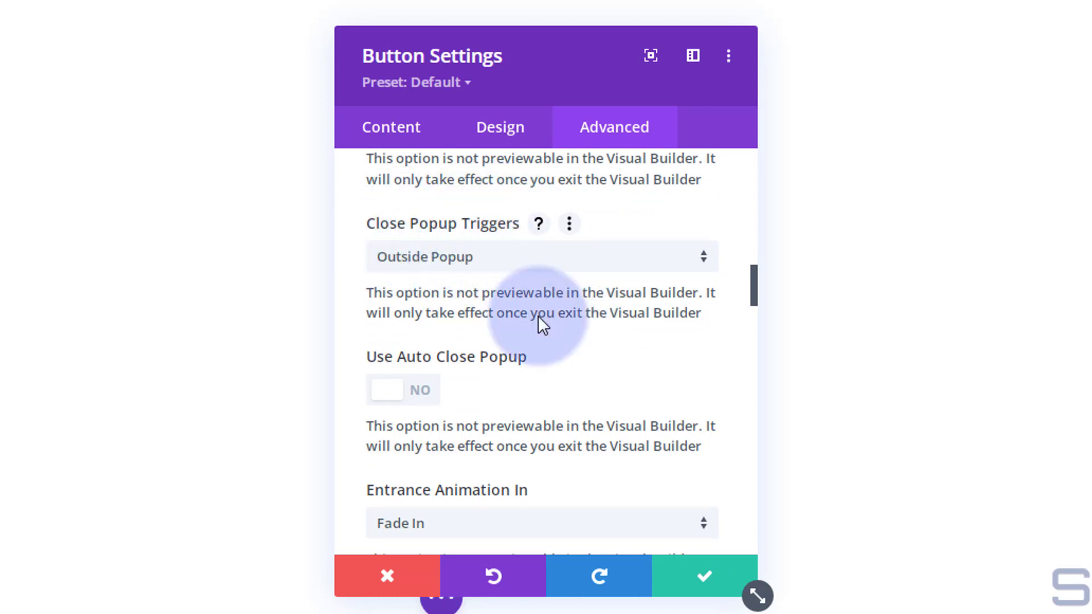
scroll(616, 376, down, 2)
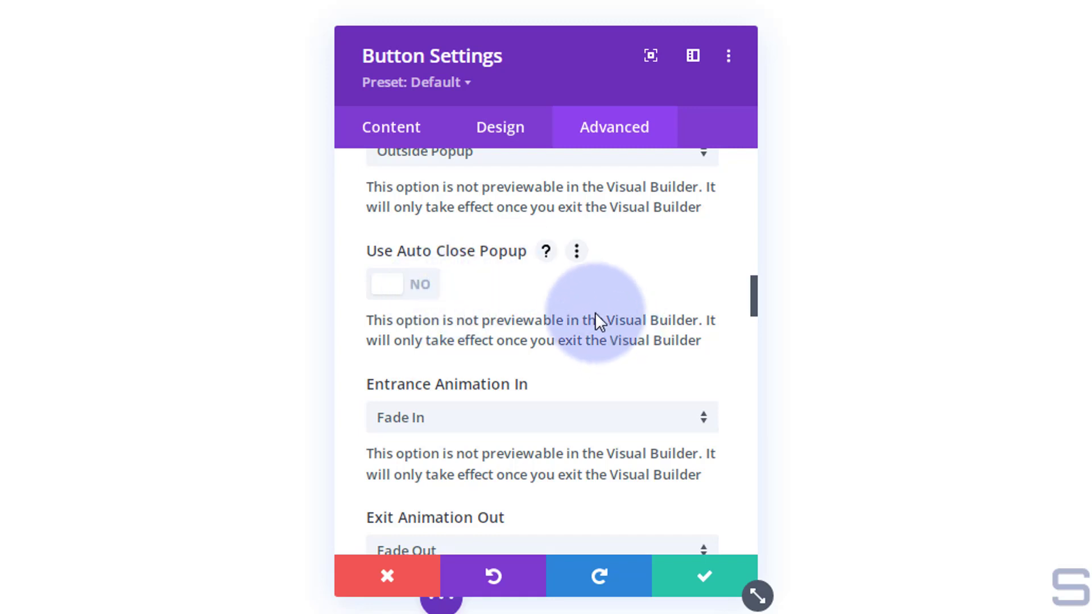
scroll(585, 311, down, 2)
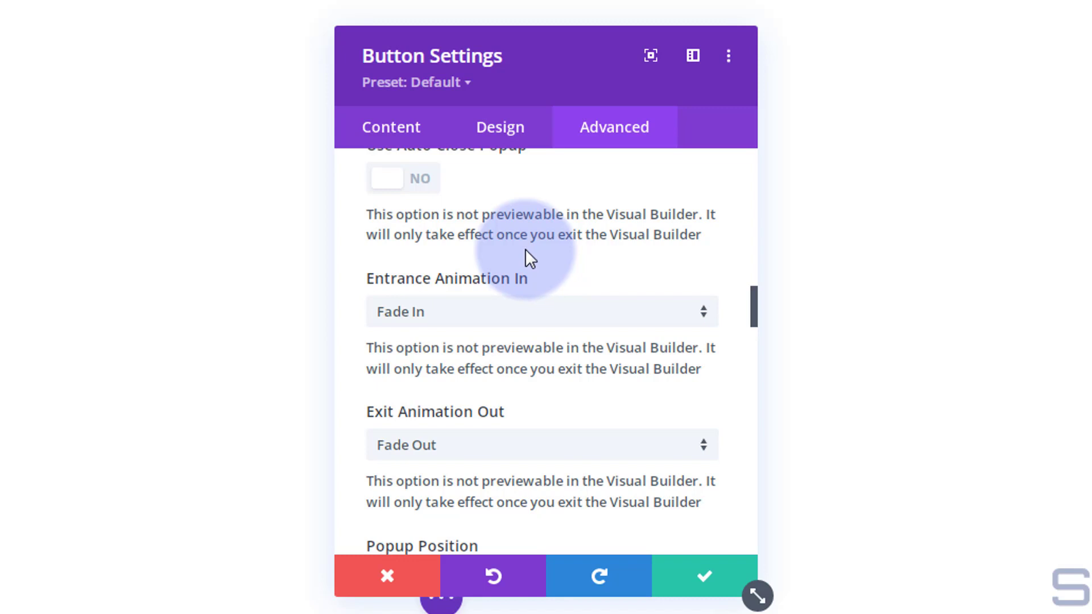
click(497, 320)
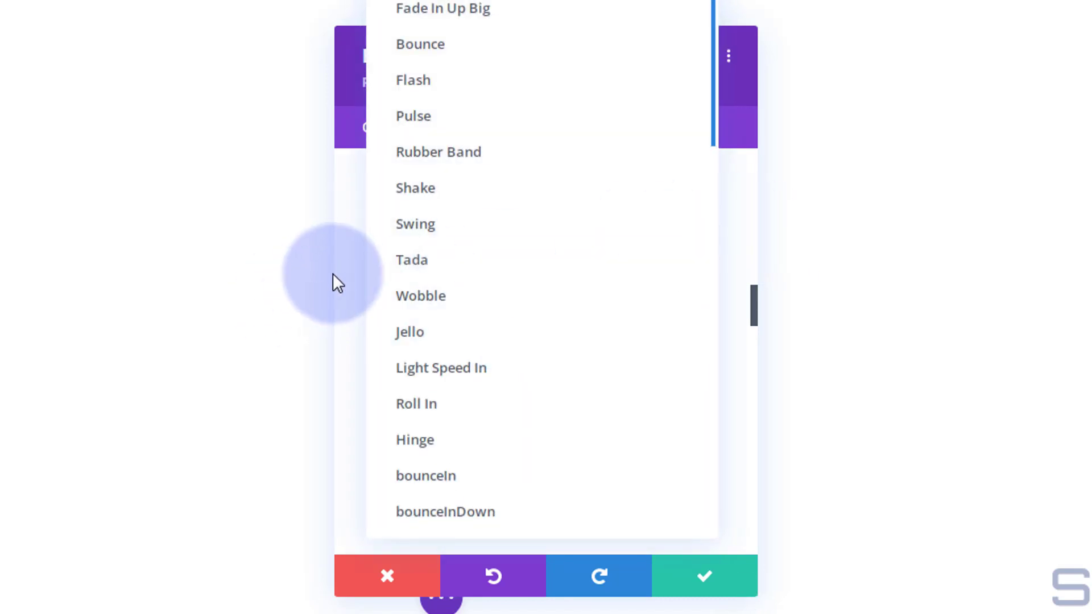
click(344, 268)
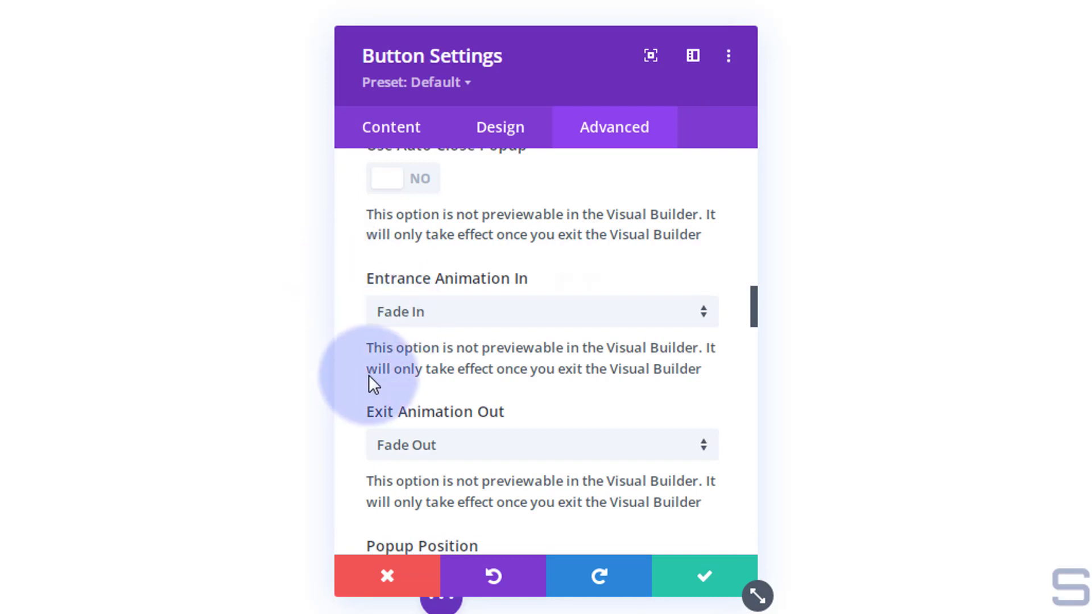
scroll(368, 374, down, 5)
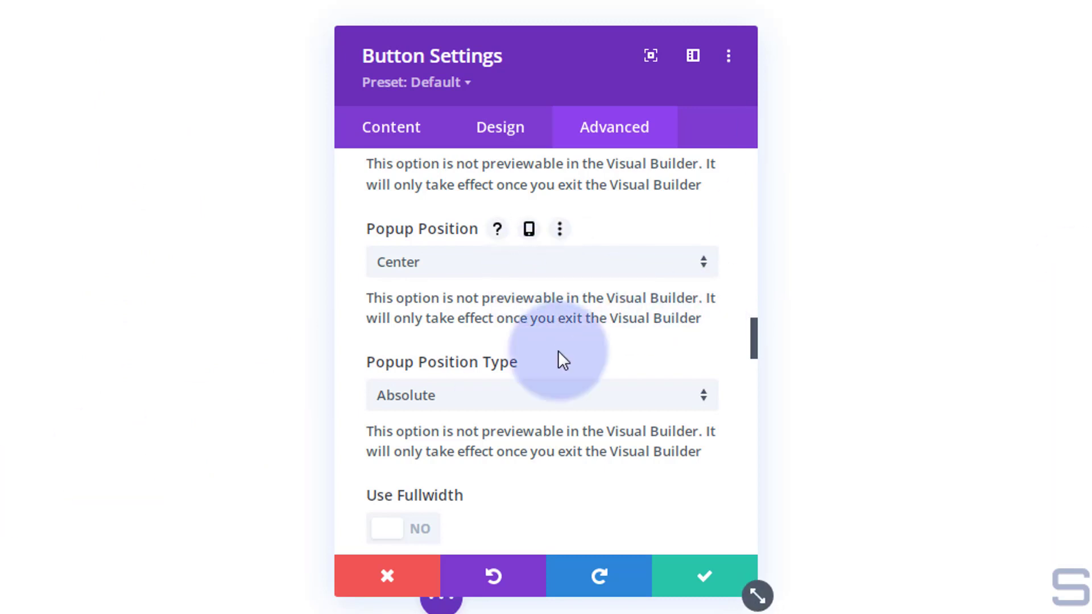
scroll(588, 398, down, 2)
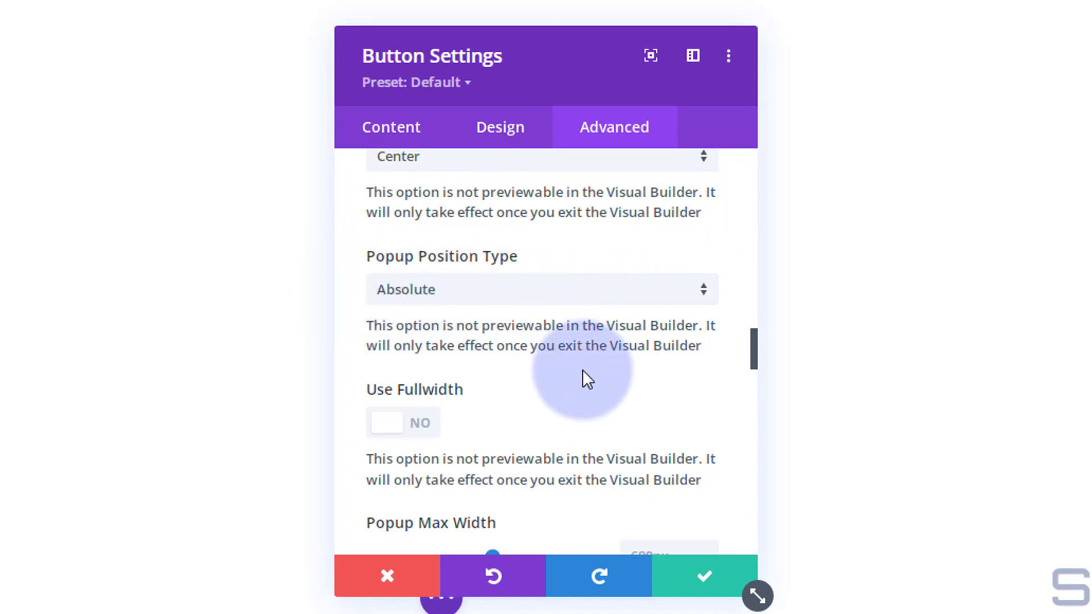
scroll(582, 369, down, 2)
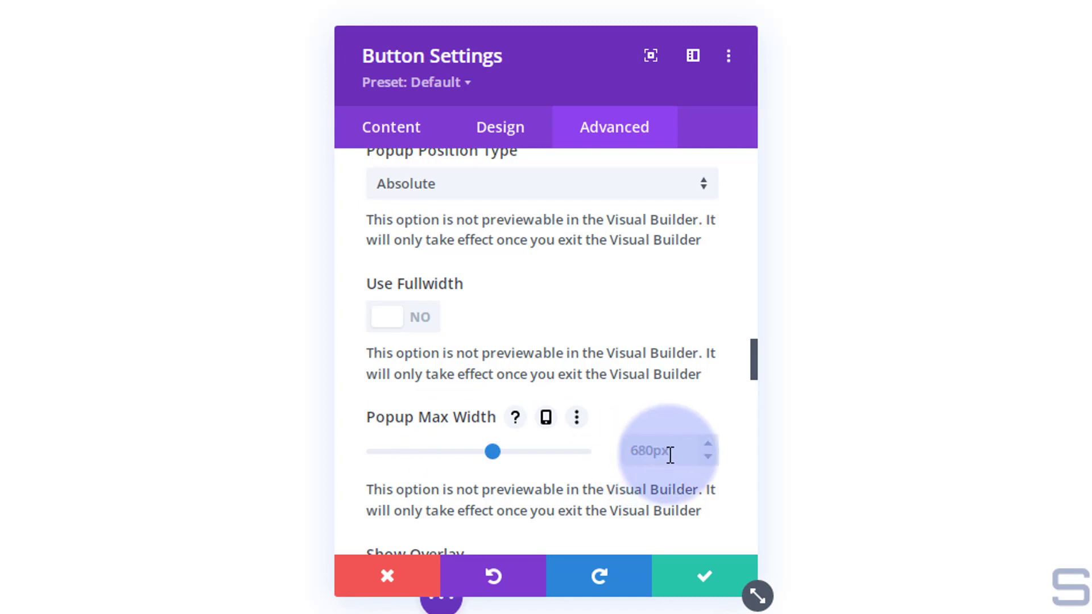
click(547, 419)
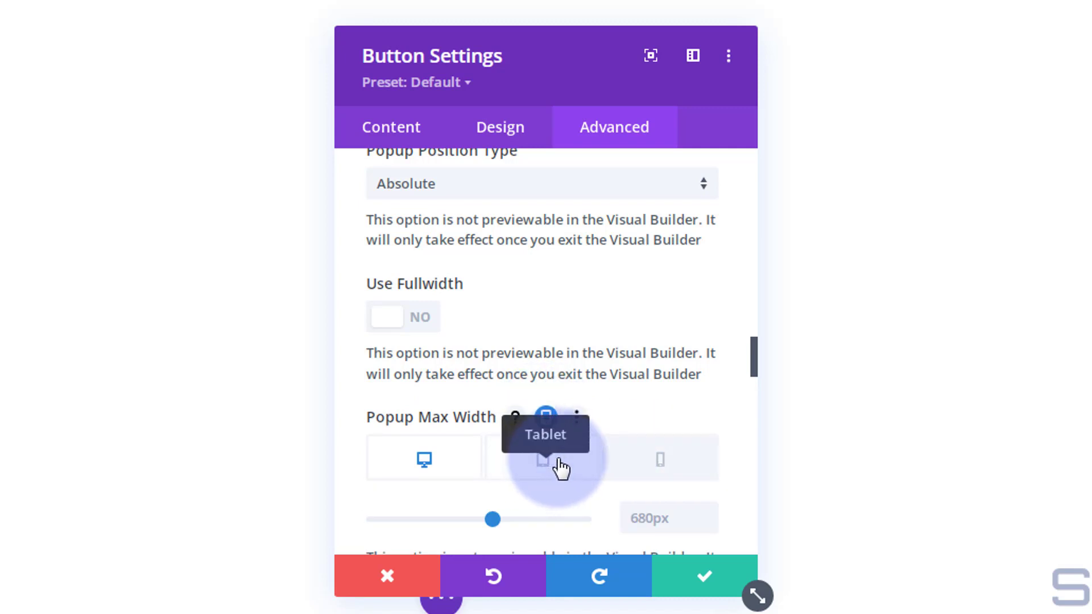
click(546, 418)
scroll(554, 418, down, 4)
scroll(556, 414, down, 2)
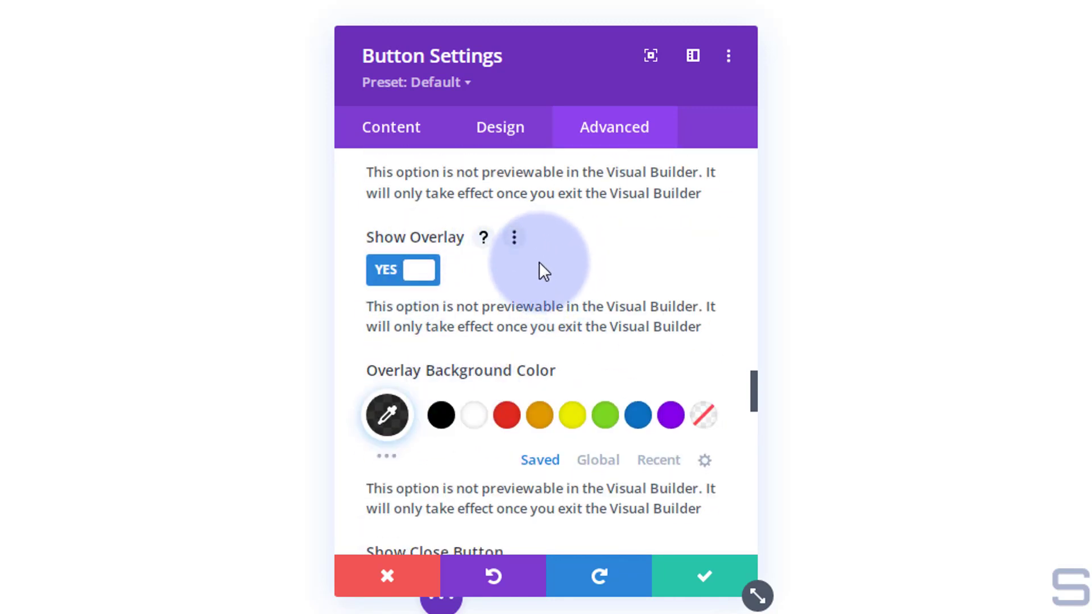
Set the popup's Close Button Icon Color to white (#ffffff).
scroll(579, 259, down, 2)
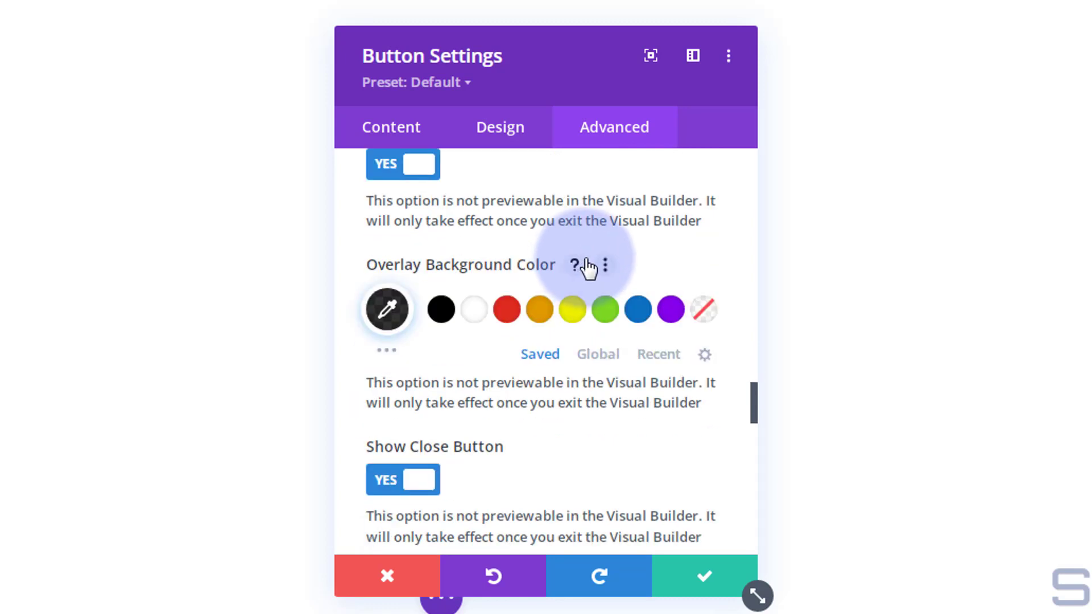
scroll(584, 255, down, 4)
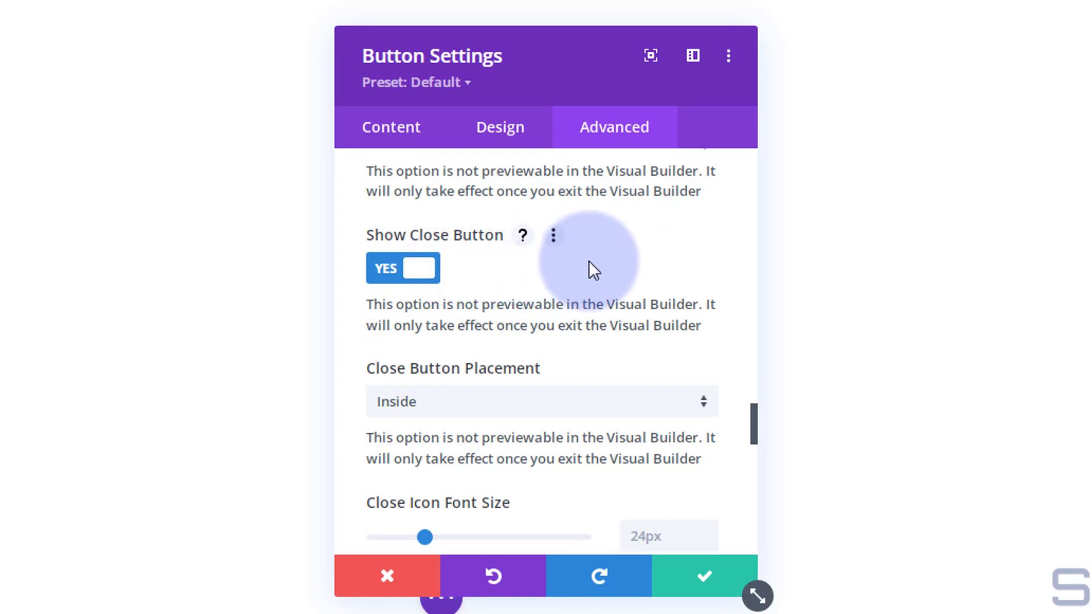
scroll(588, 260, down, 2)
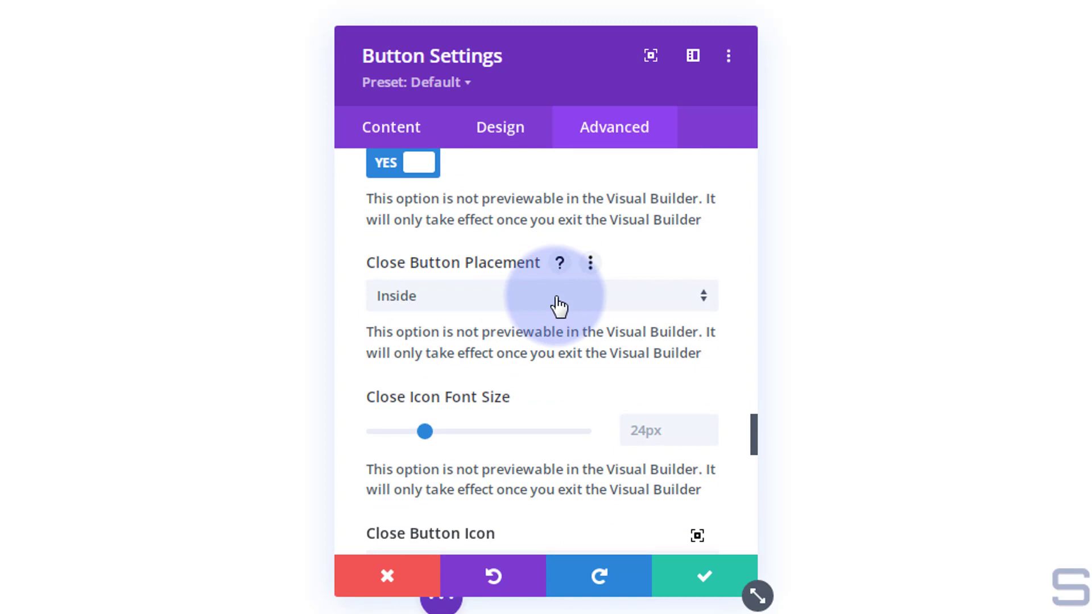
scroll(557, 304, down, 4)
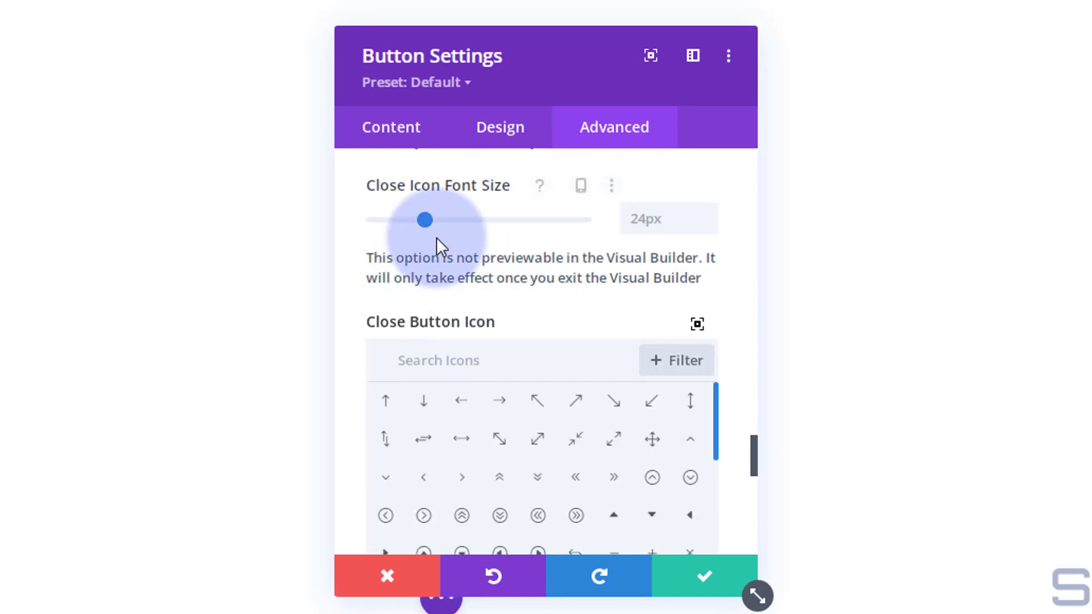
scroll(353, 278, down, 2)
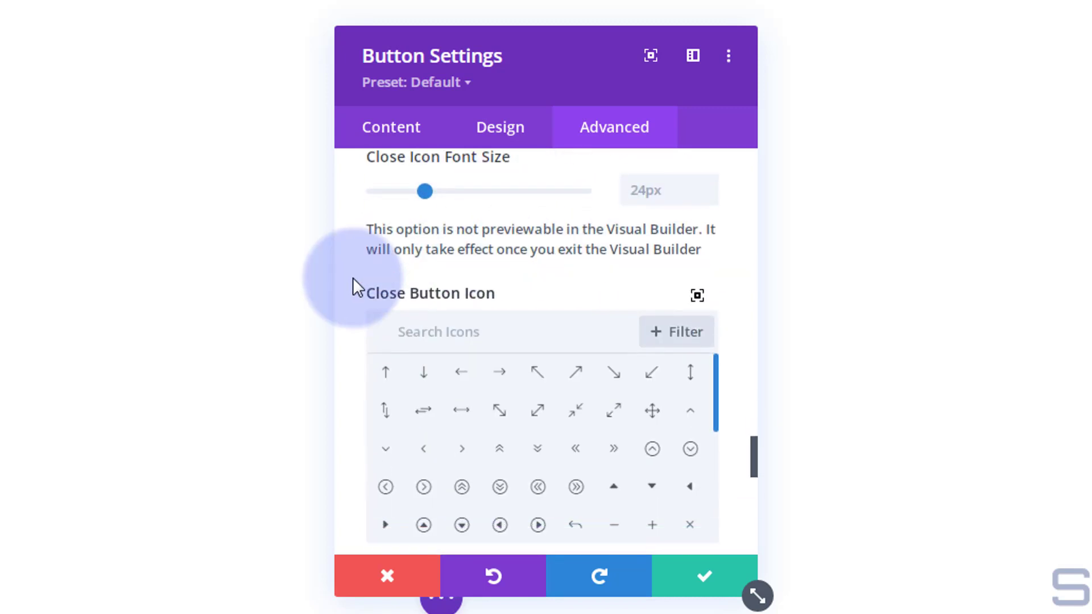
scroll(532, 358, down, 5)
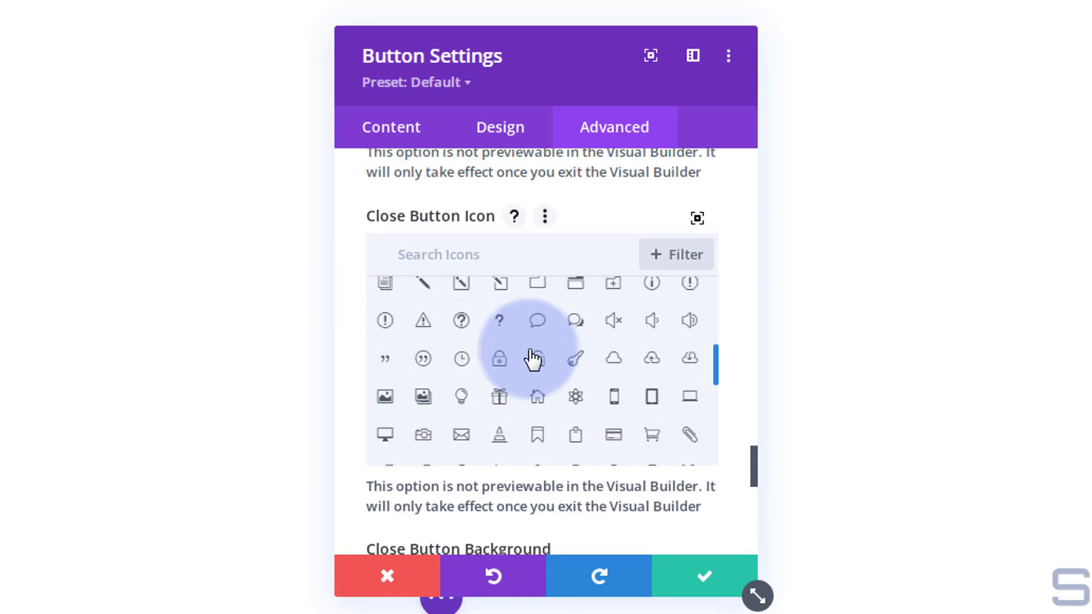
scroll(531, 358, down, 5)
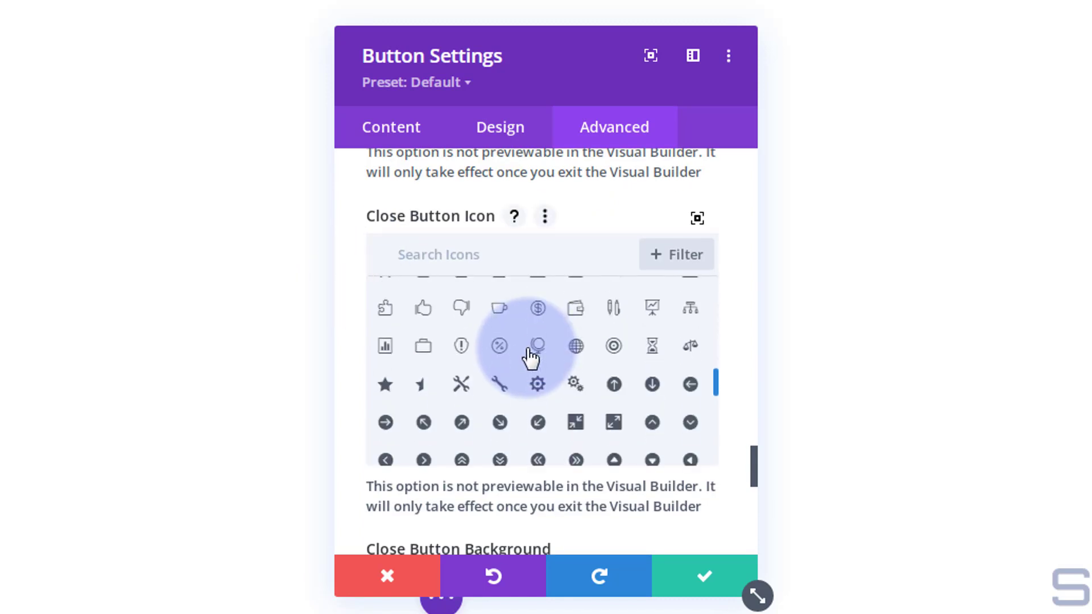
scroll(353, 350, down, 4)
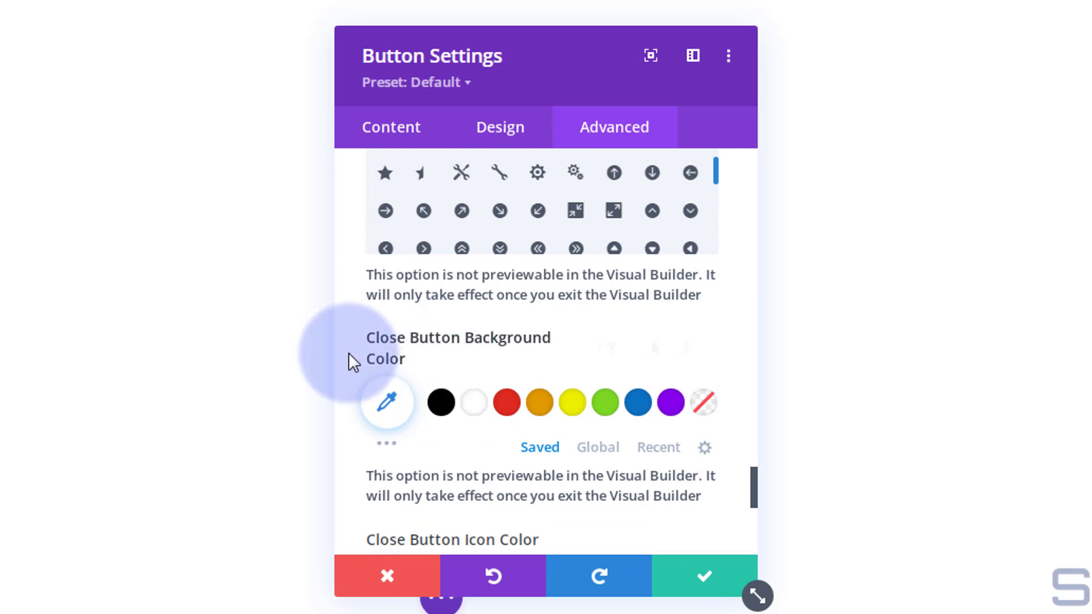
scroll(349, 352, down, 4)
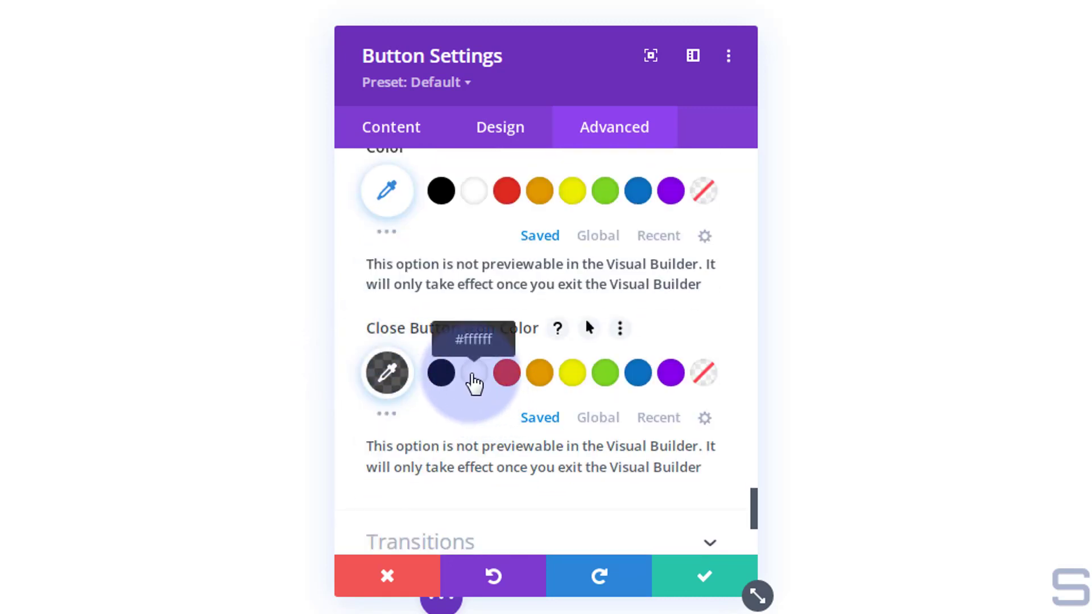
click(472, 376)
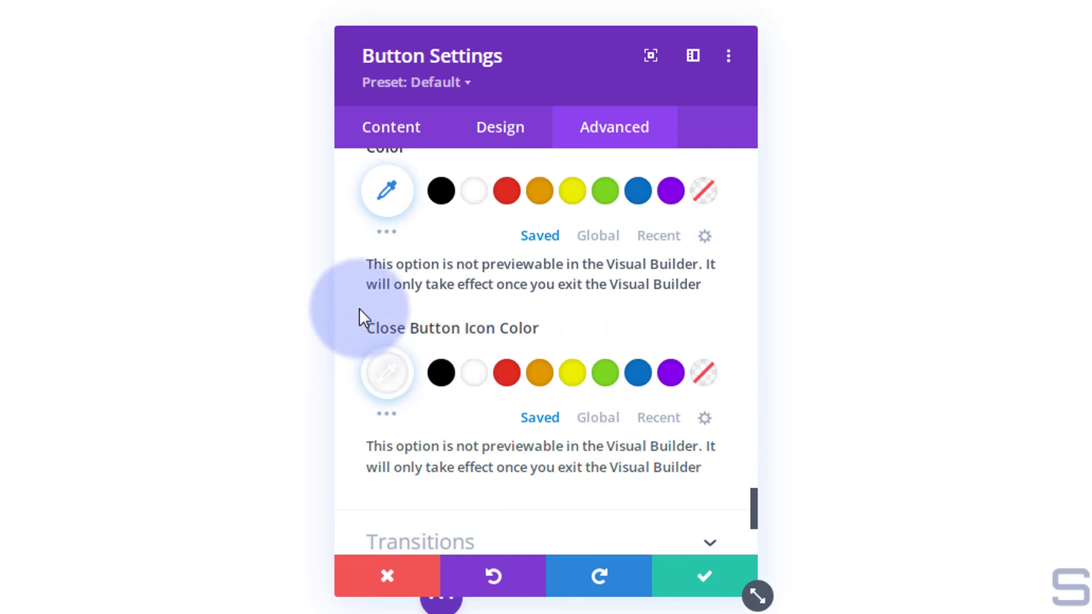
scroll(359, 308, down, 4)
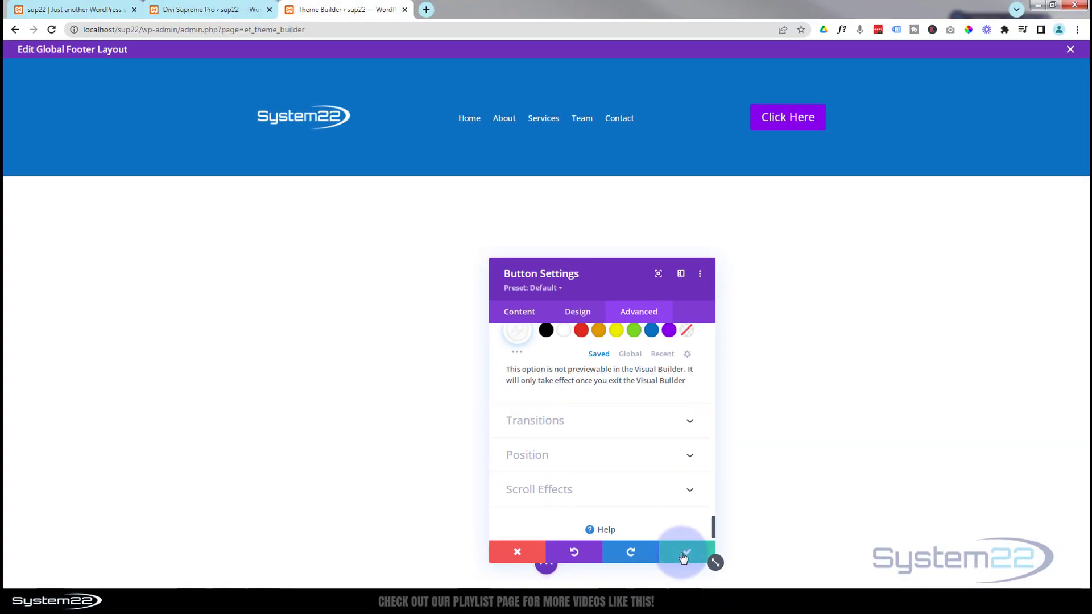
Save the button settings, then give the footer section linked 10px top and bottom padding.
click(683, 556)
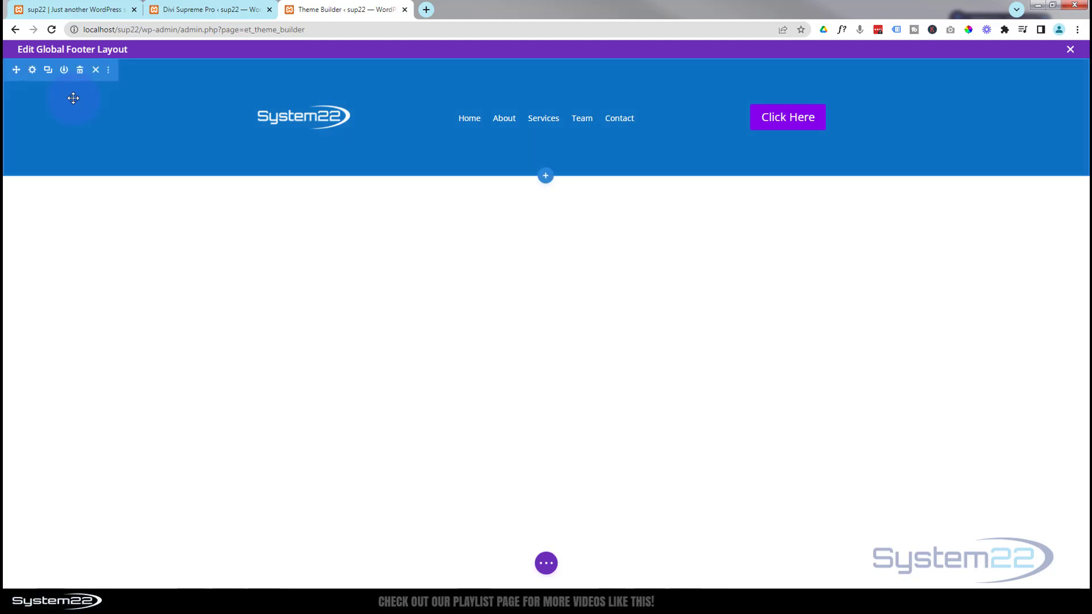
click(32, 70)
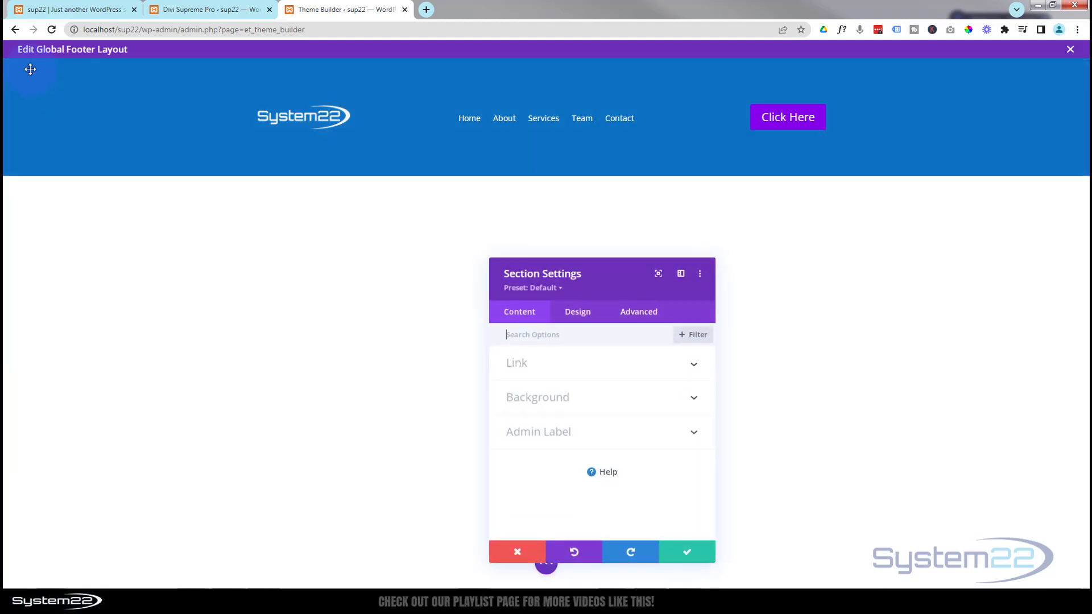
click(580, 320)
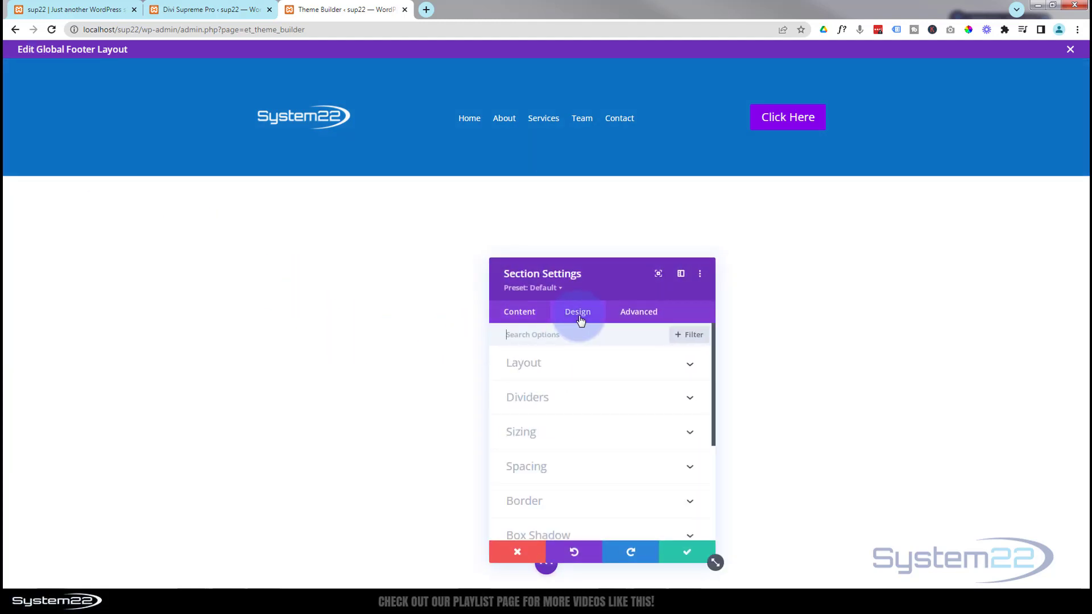
click(568, 461)
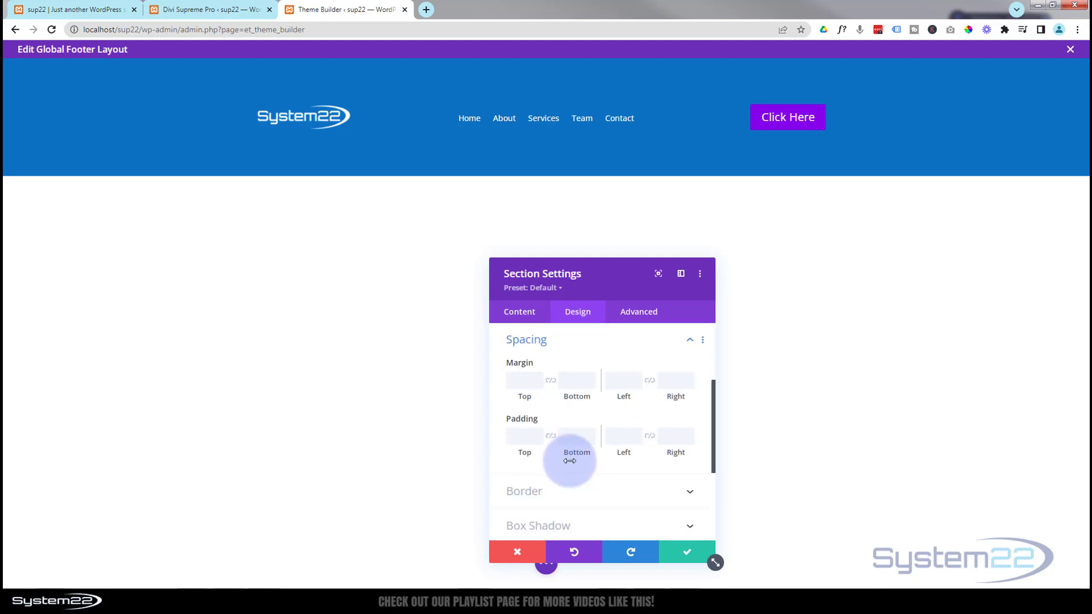
click(523, 435)
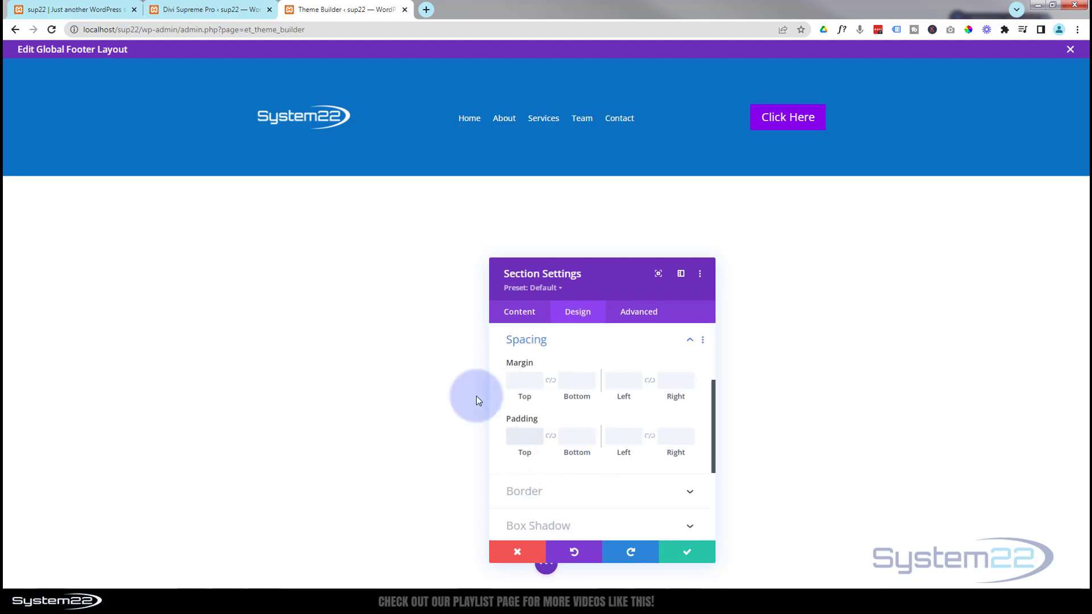
text(0px)
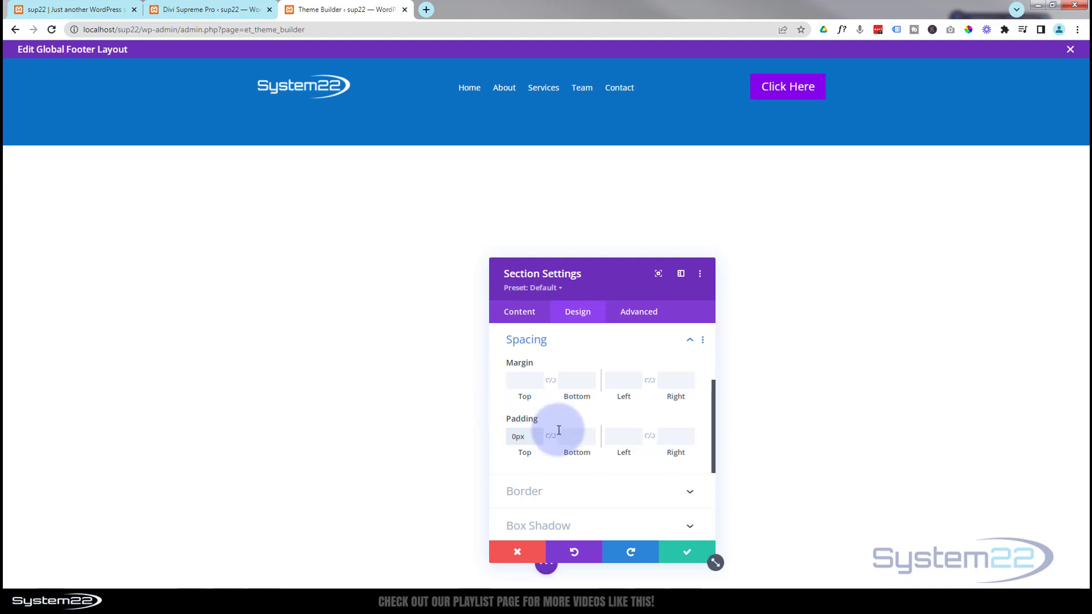
click(550, 436)
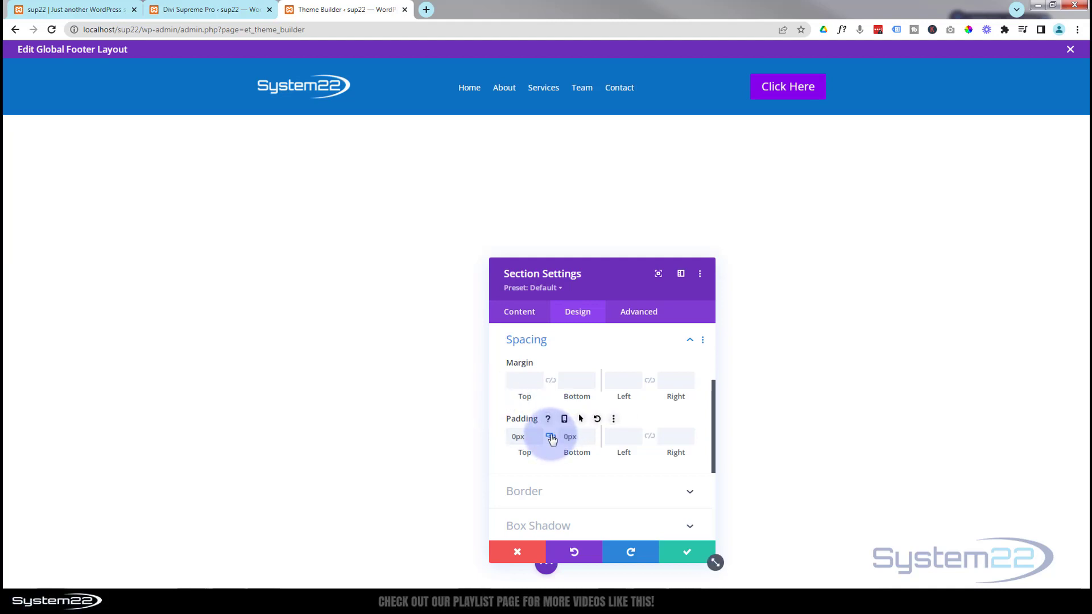
click(505, 436)
text(1)
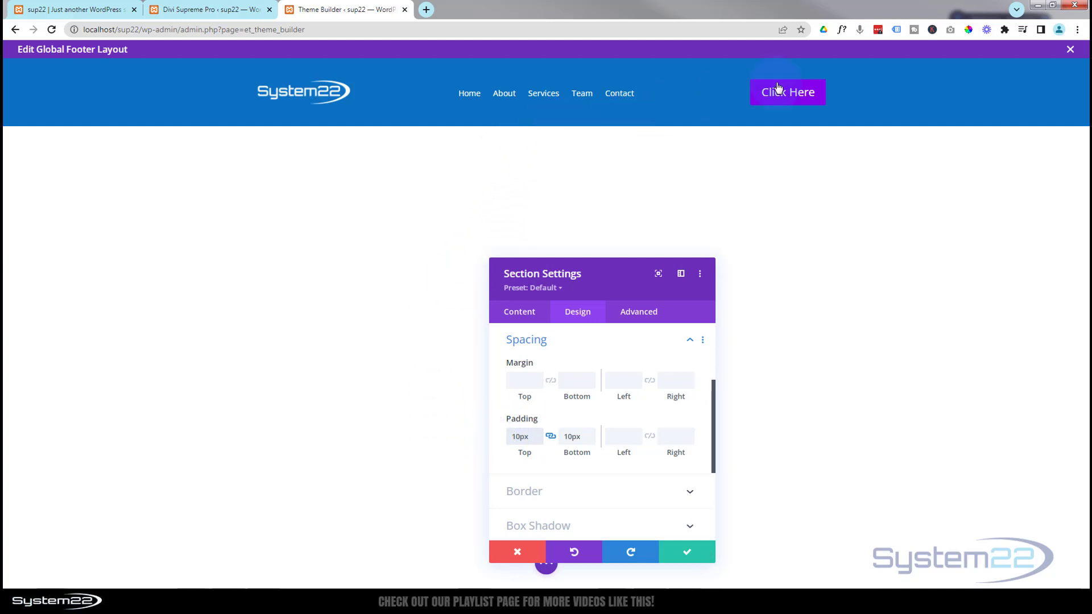
click(692, 554)
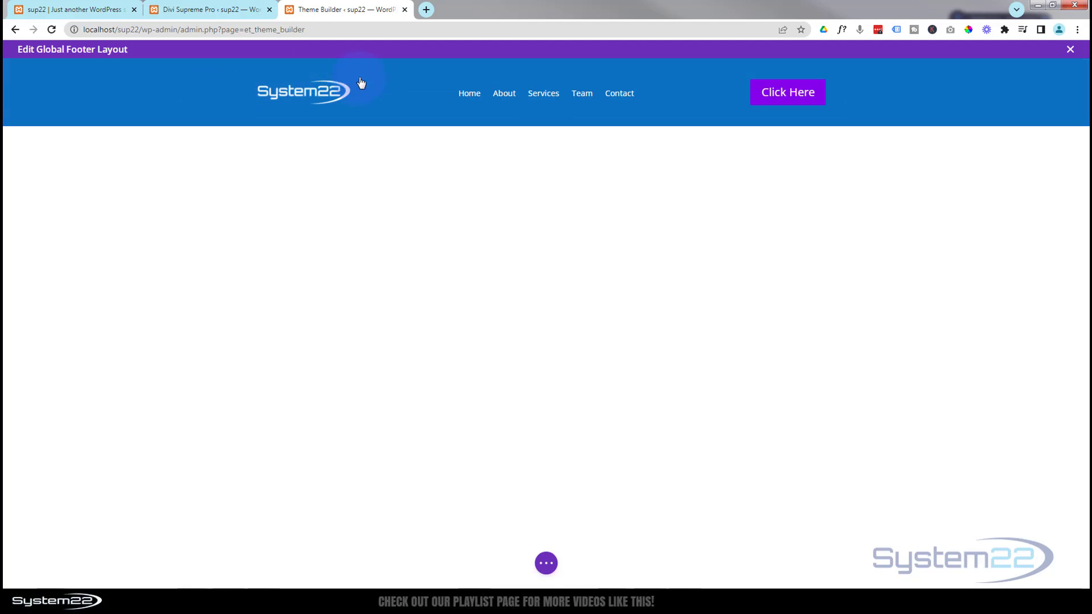
Set the footer row's Width to 100% and change Max Width from 1080px to 100%.
click(577, 313)
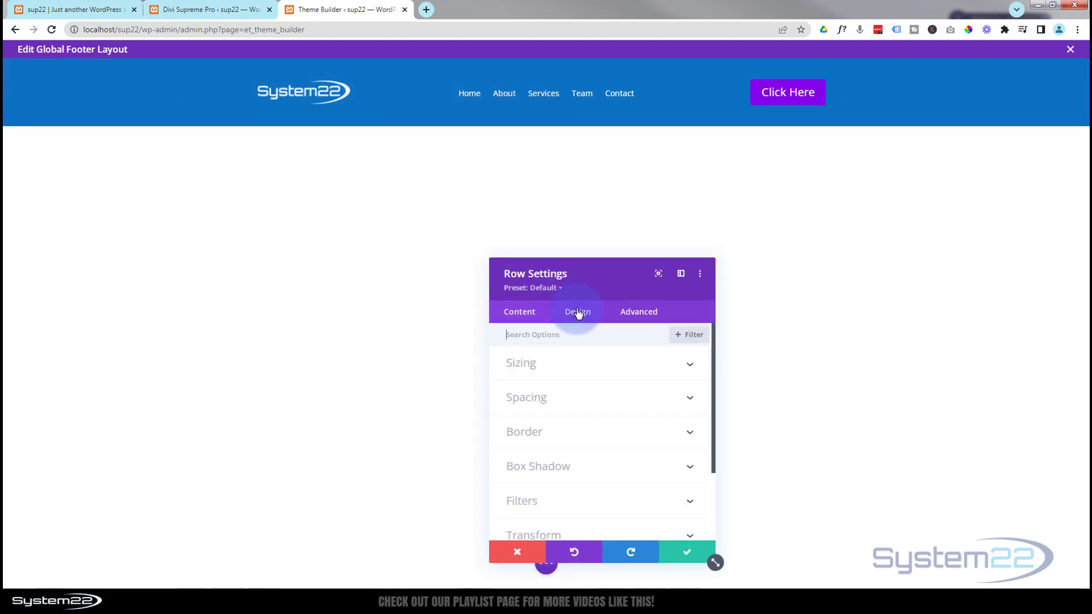
click(585, 362)
click(595, 492)
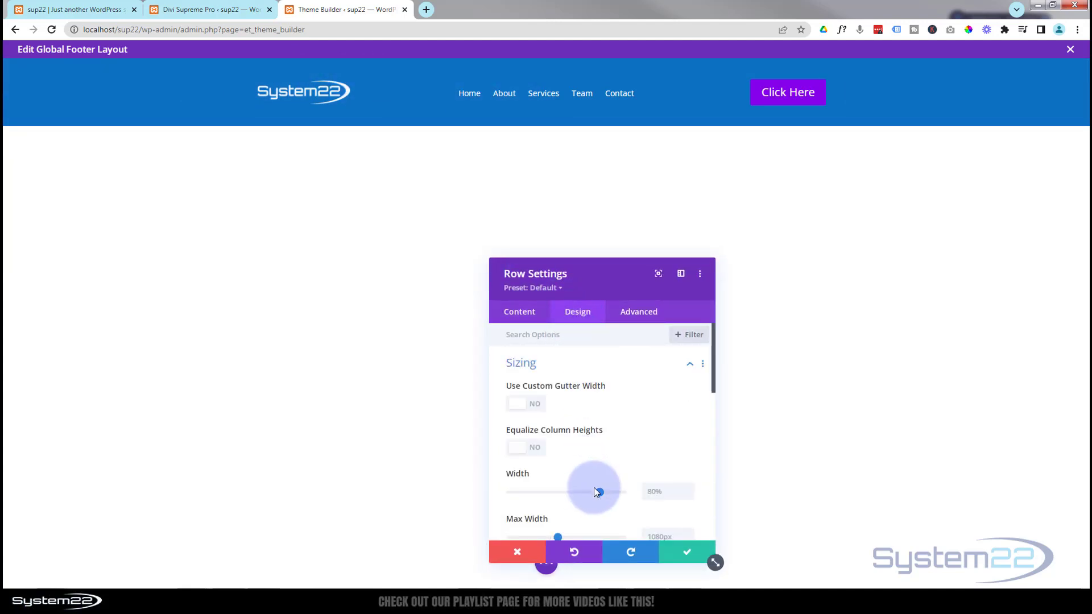
drag(600, 491, 634, 492)
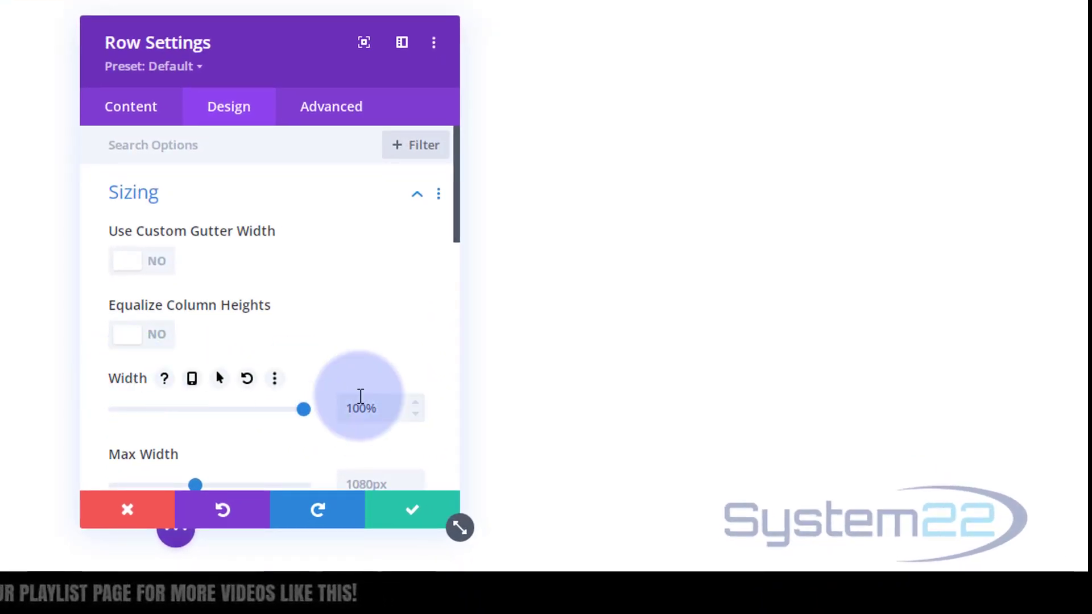
drag(373, 408, 327, 400)
scroll(327, 401, down, 2)
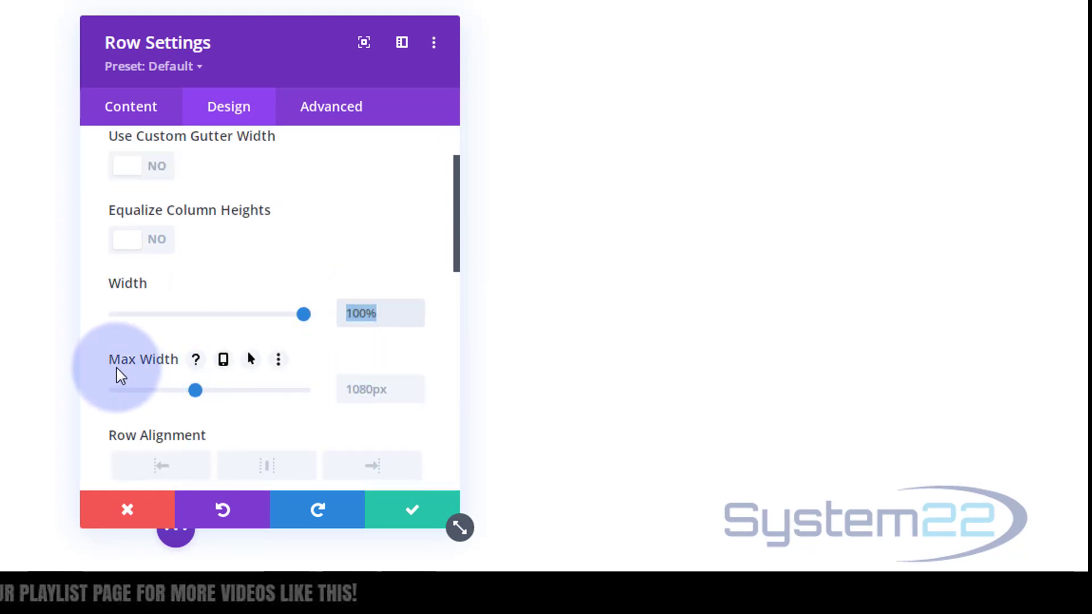
double_click(346, 390)
text(100%)
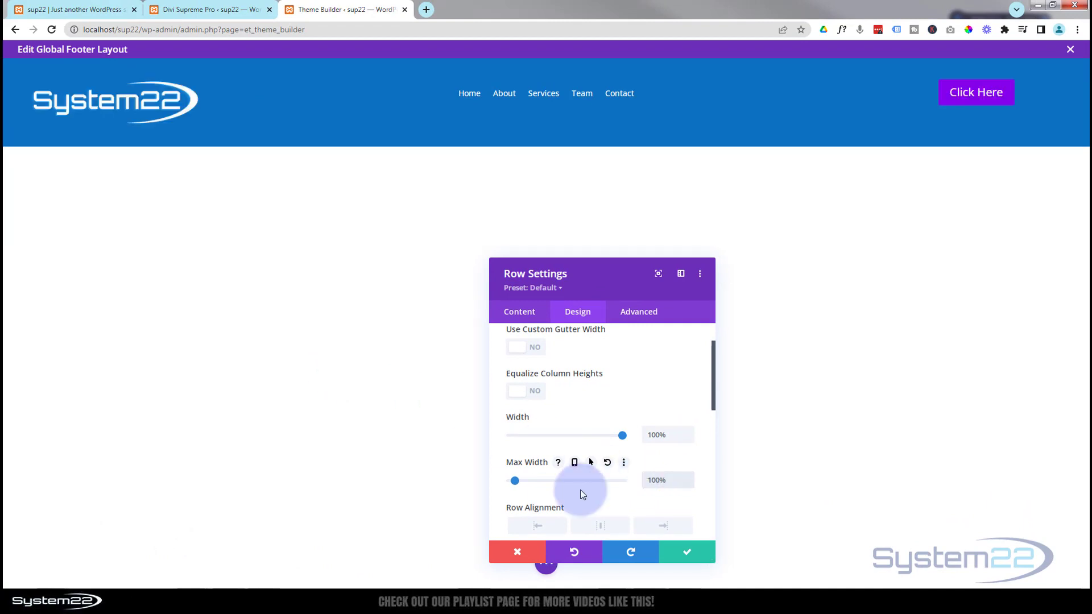
click(686, 552)
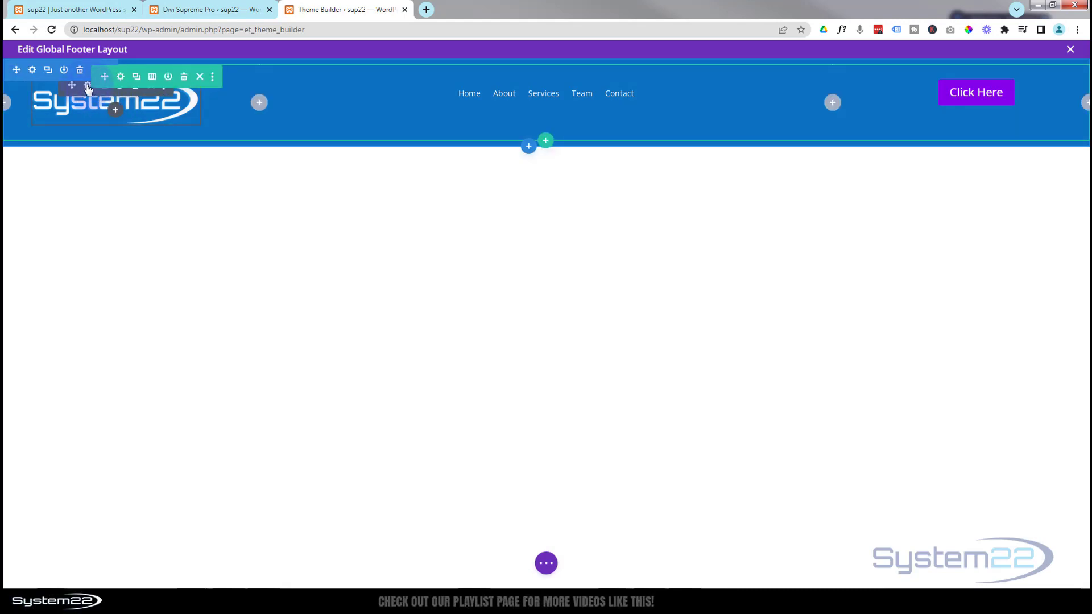
Set the System22 logo image width to 45% and save the Global Footer Layout.
click(88, 86)
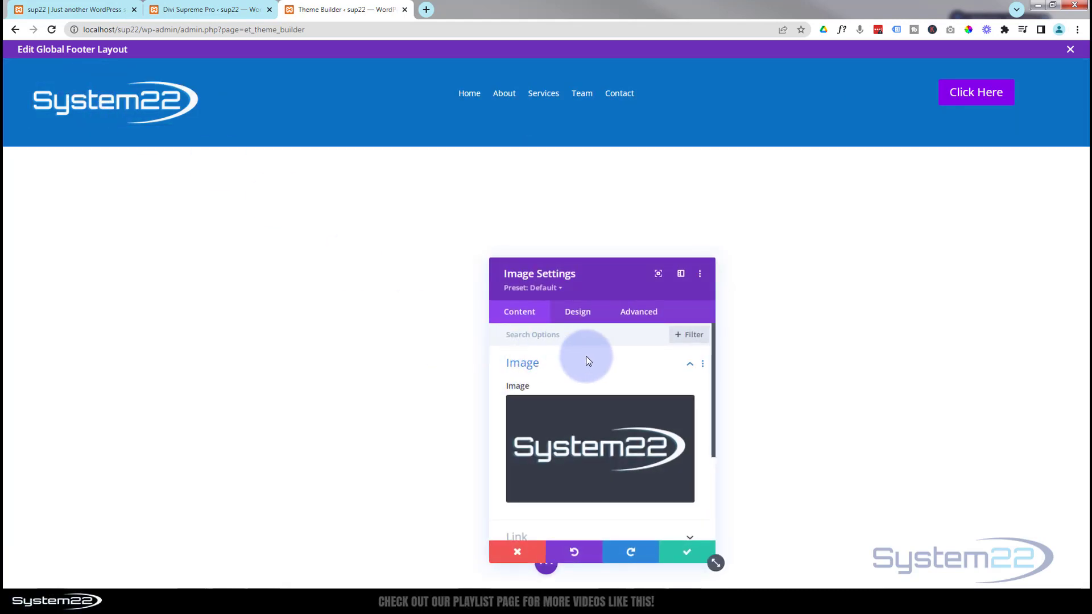
click(579, 312)
click(581, 395)
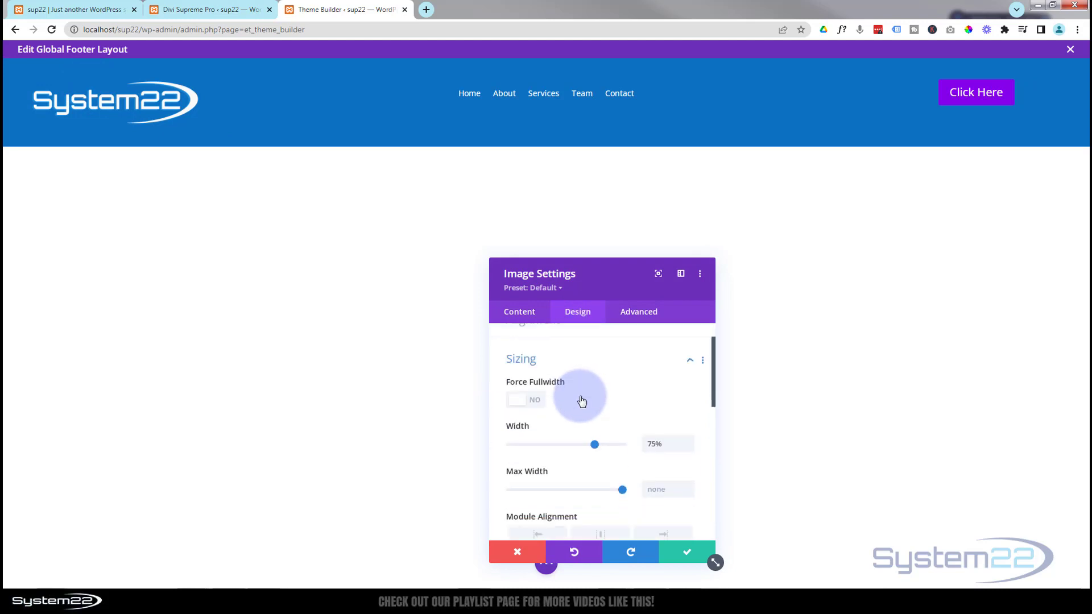
drag(596, 424, 560, 426)
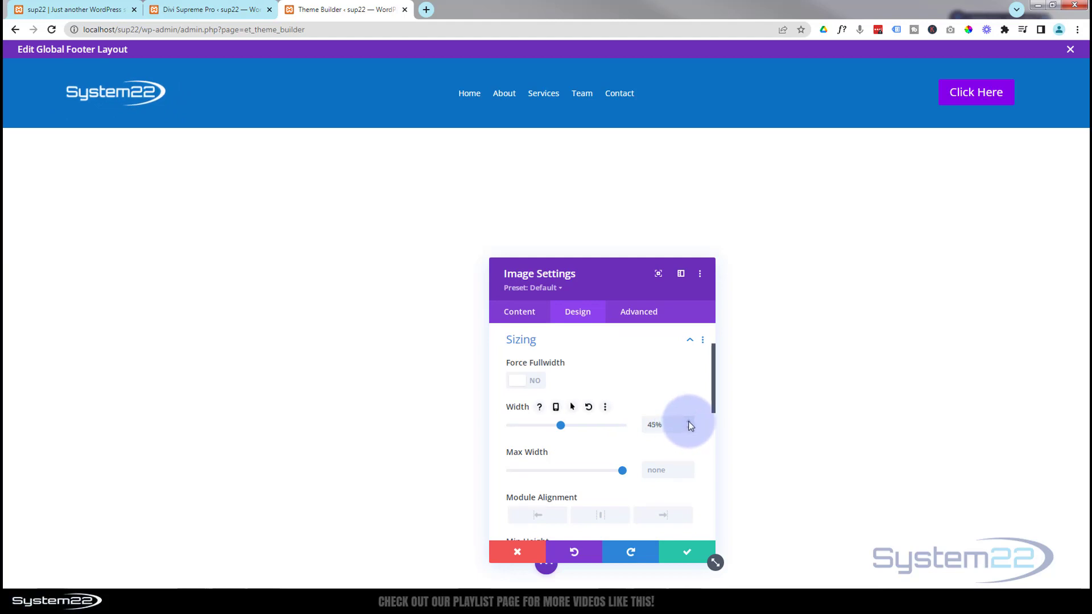
click(689, 425)
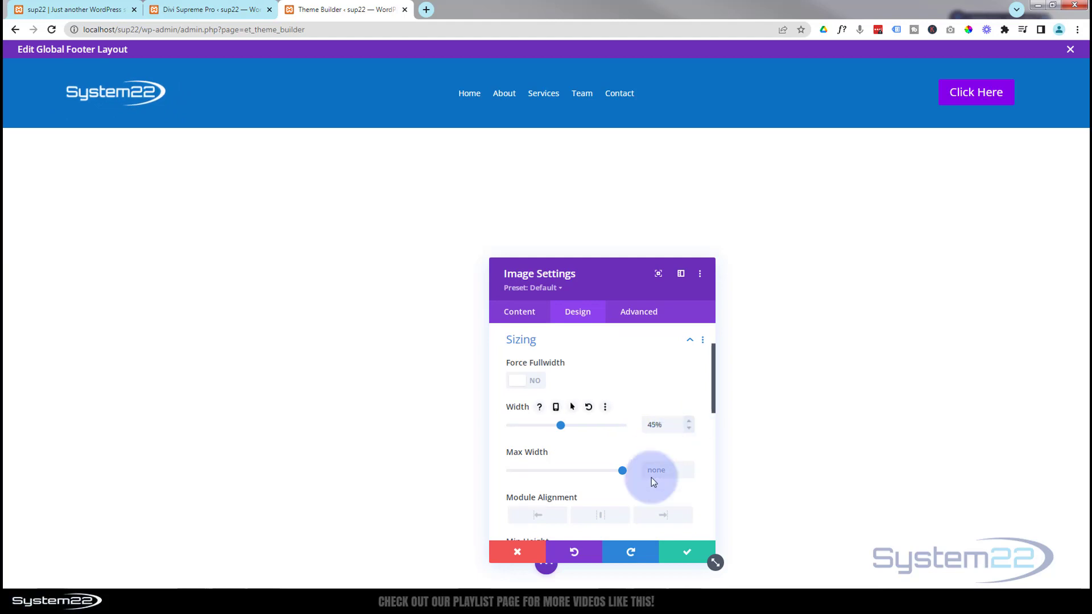
click(682, 553)
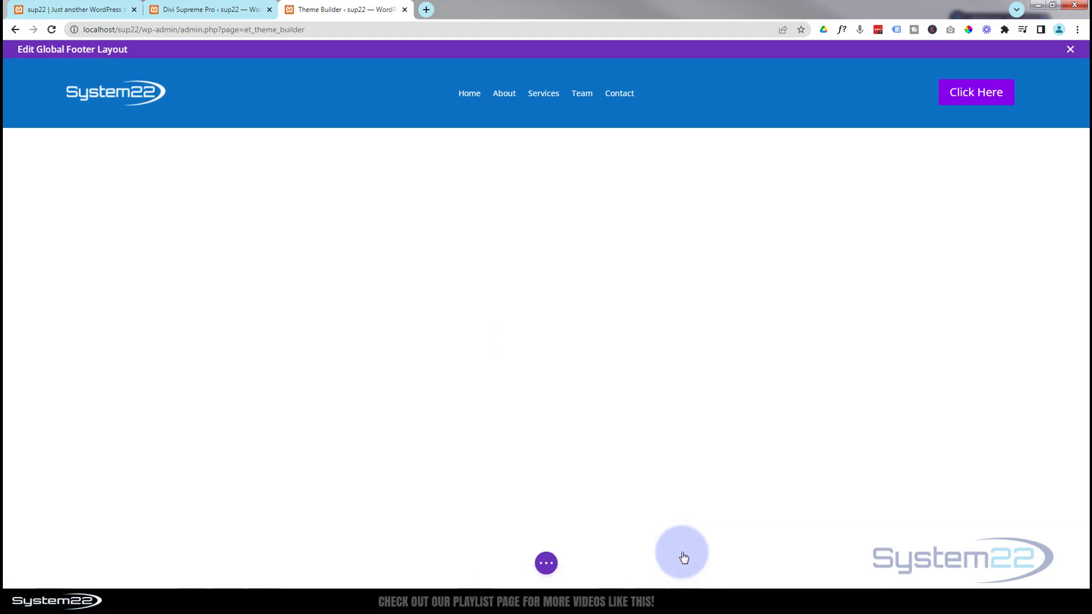
click(547, 562)
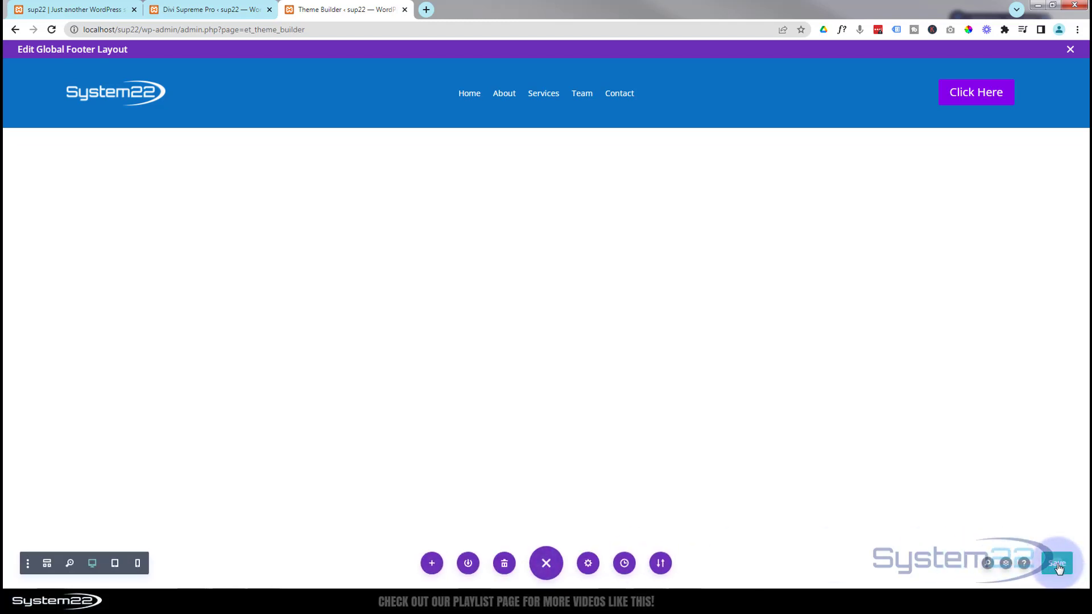
click(1058, 568)
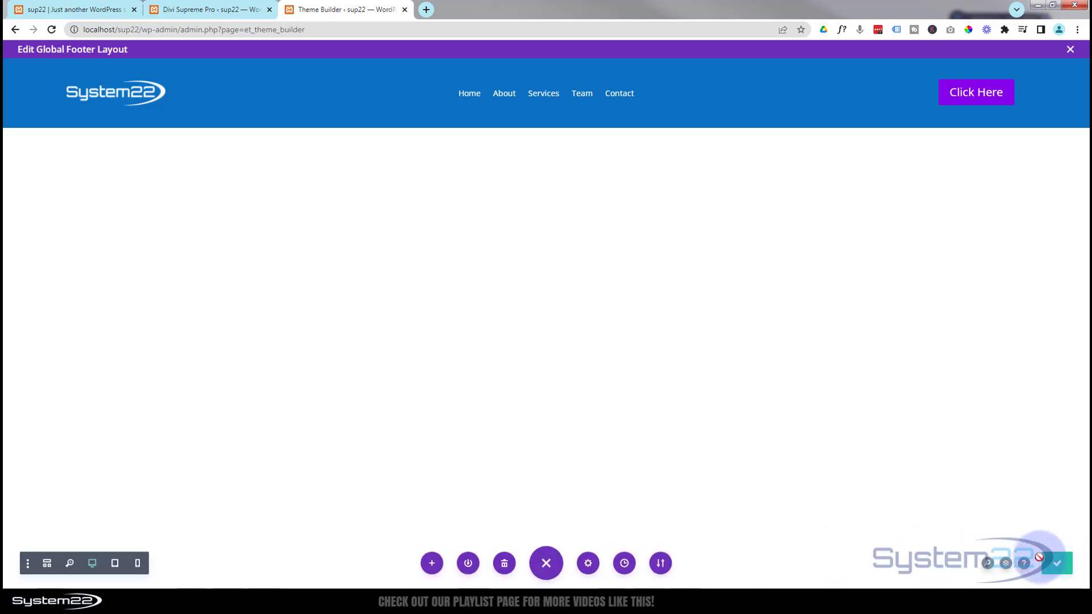
Close the Global Footer layout editor and open the live site via Visit Site.
click(1069, 50)
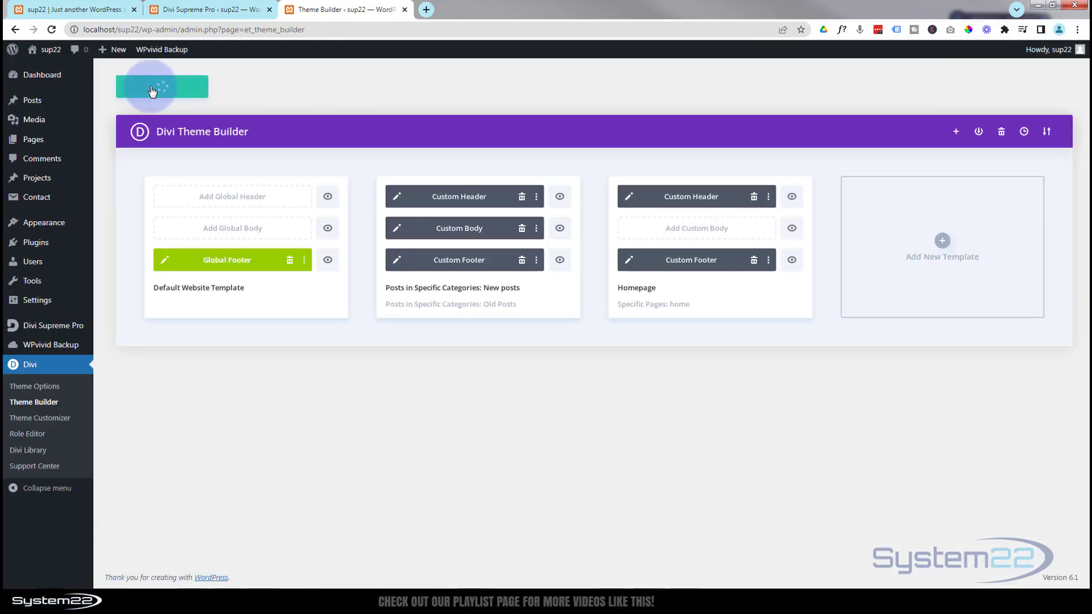
mouse_move(50, 49)
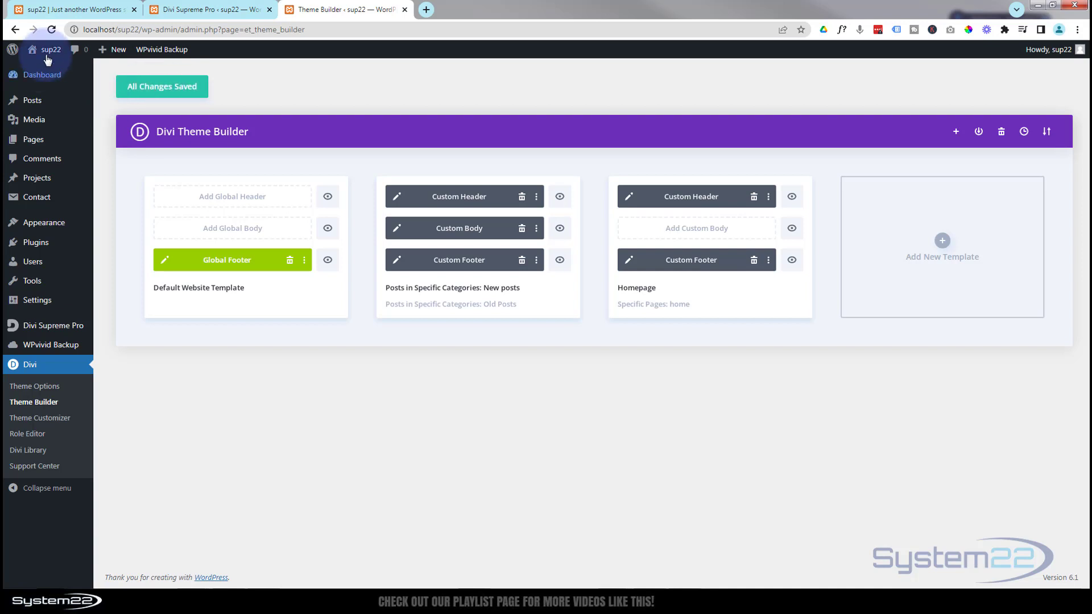
click(38, 70)
Test the footer's Click Here button: open the Reach Out popup, try the name field, close and reopen it.
scroll(135, 277, down, 7)
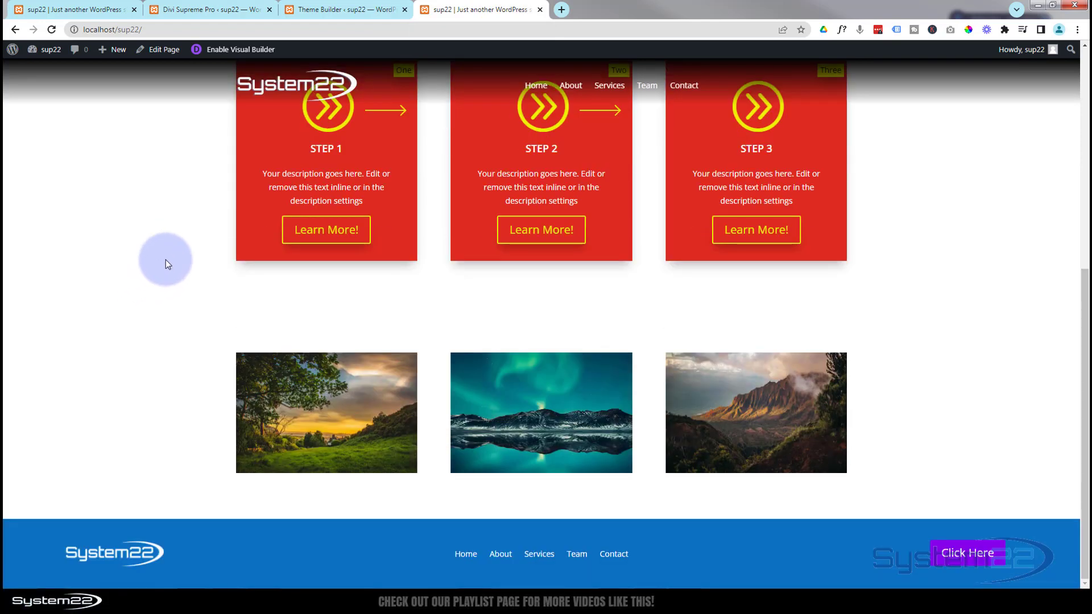
click(966, 557)
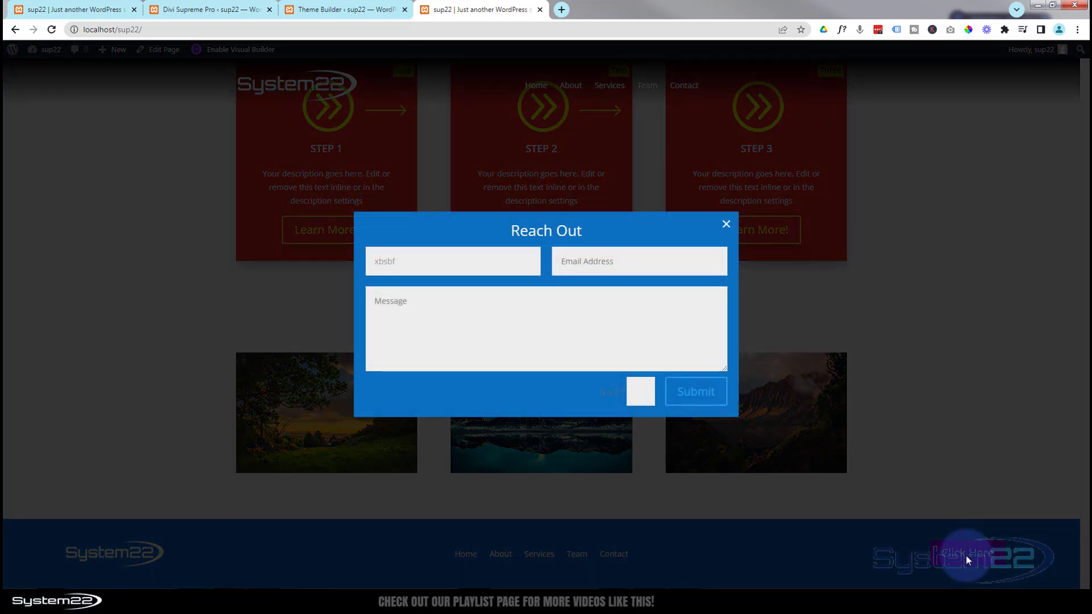
click(500, 261)
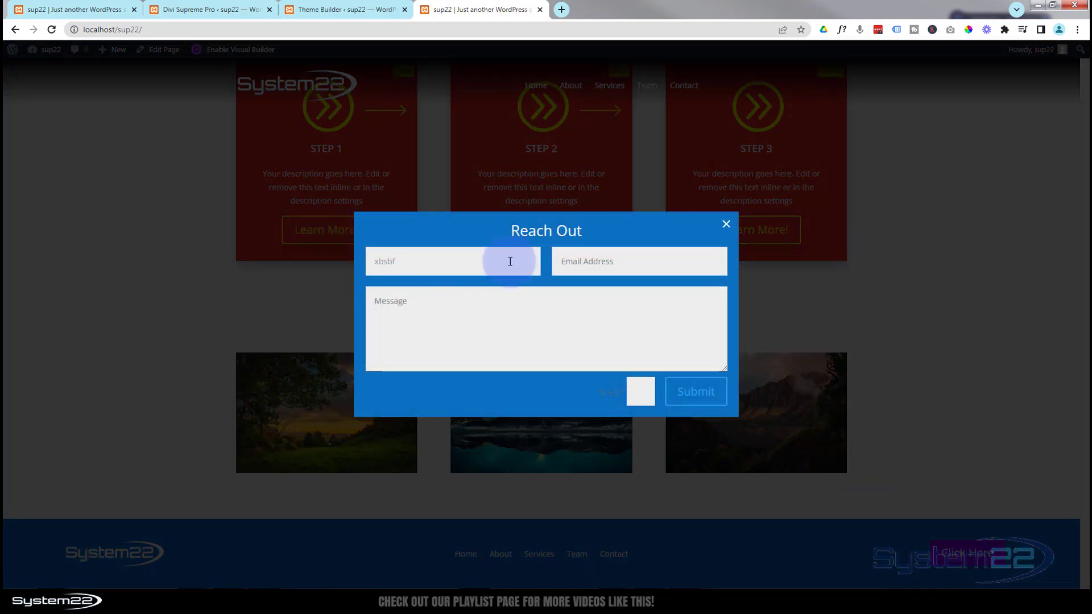
click(726, 226)
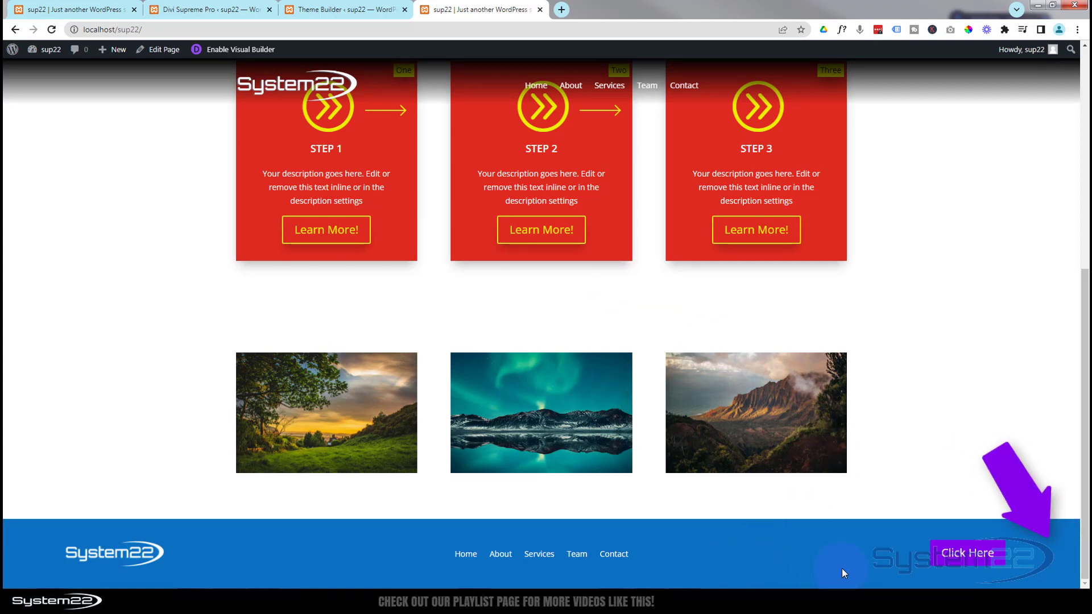
click(954, 556)
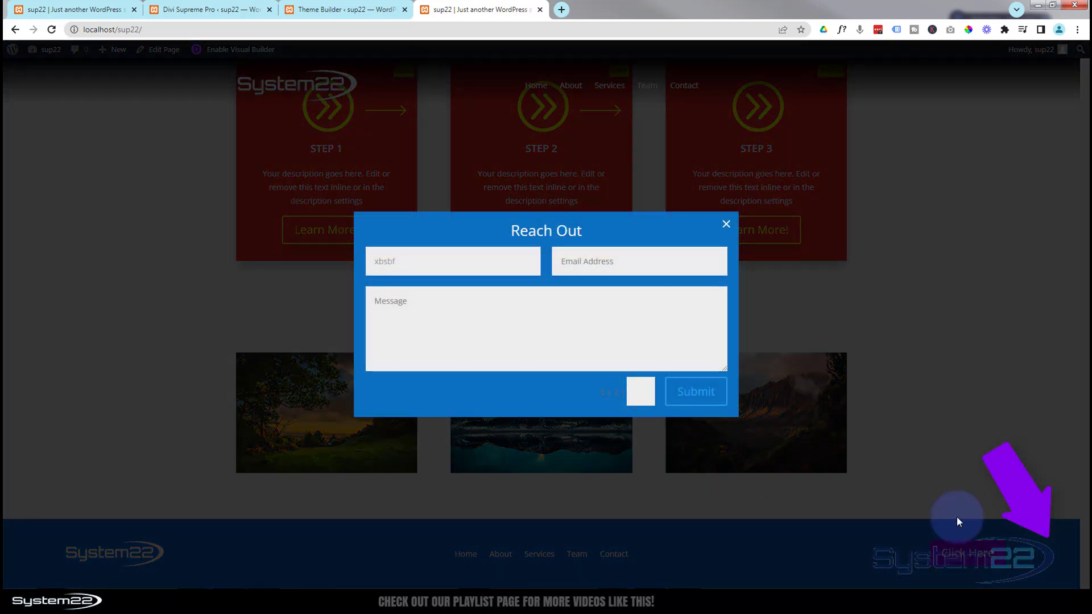
Close the reopened Reach Out popup to reveal the front page and blue footer.
click(725, 225)
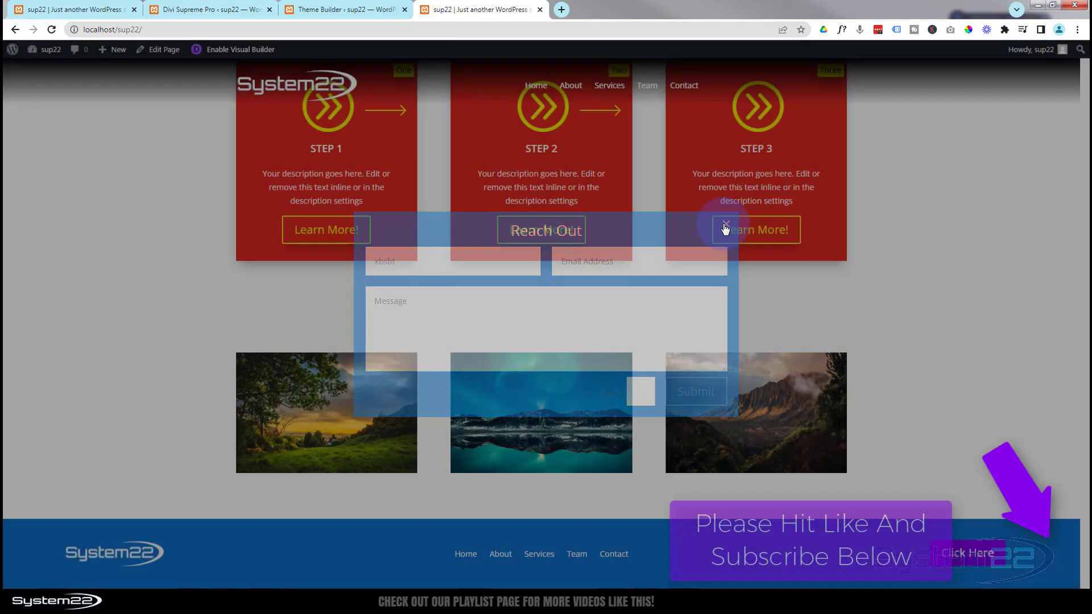